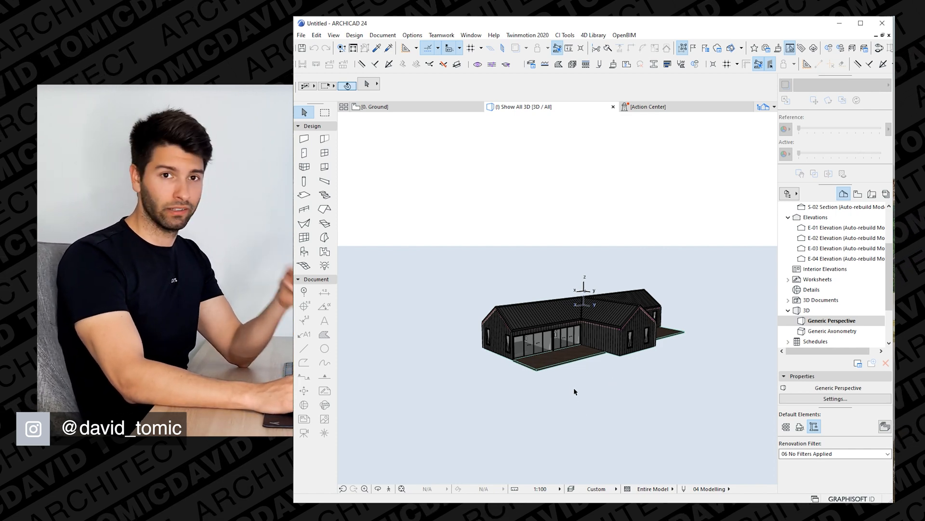
Step: Examine the black gabled house model and its decks from several angles and distances
scroll(608, 345, up, 6)
shift+middle_drag(607, 345, 629, 348)
scroll(519, 355, down, 3)
middle_drag(519, 356, 568, 352)
shift+middle_drag(467, 367, 523, 390)
scroll(530, 393, up, 5)
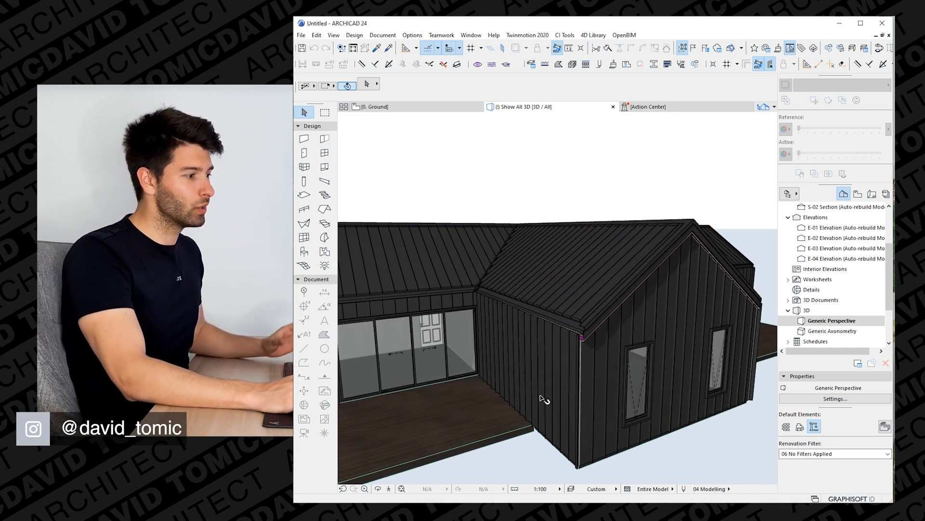
scroll(538, 392, up, 6)
scroll(516, 367, down, 4)
shift+middle_drag(527, 367, 555, 408)
scroll(552, 404, down, 6)
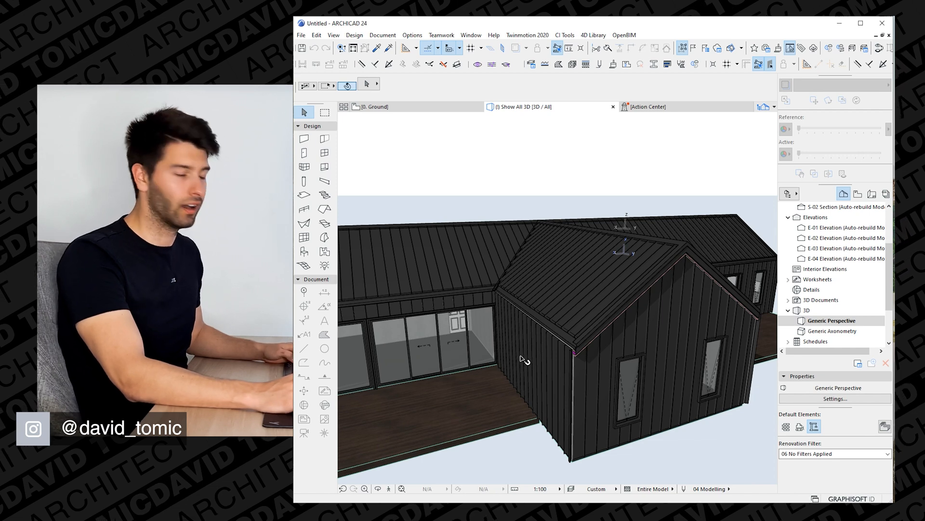
scroll(441, 382, down, 5)
shift+middle_drag(421, 392, 566, 400)
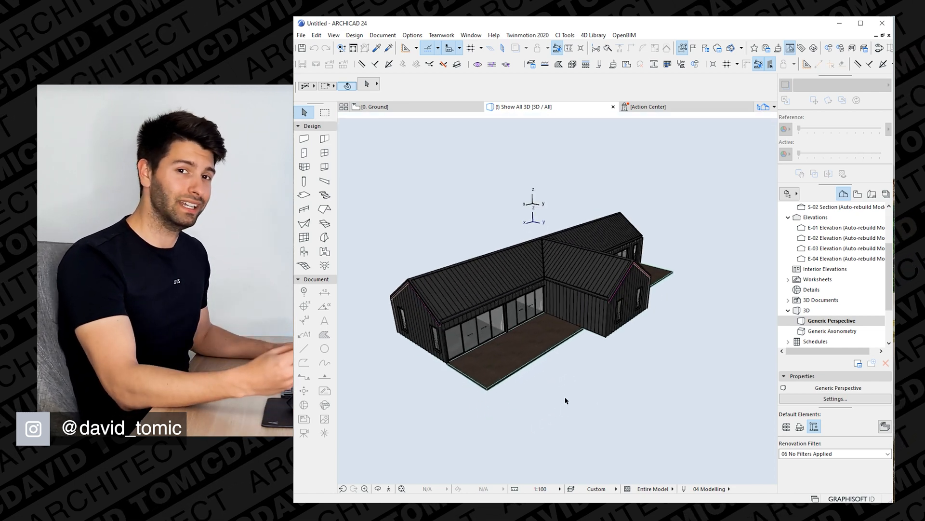
middle_drag(562, 397, 587, 374)
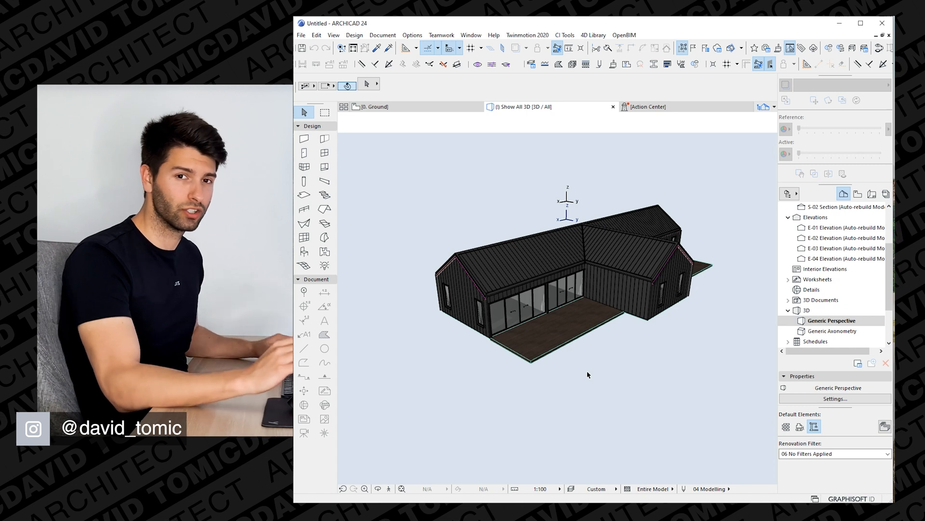
middle_drag(670, 342, 680, 355)
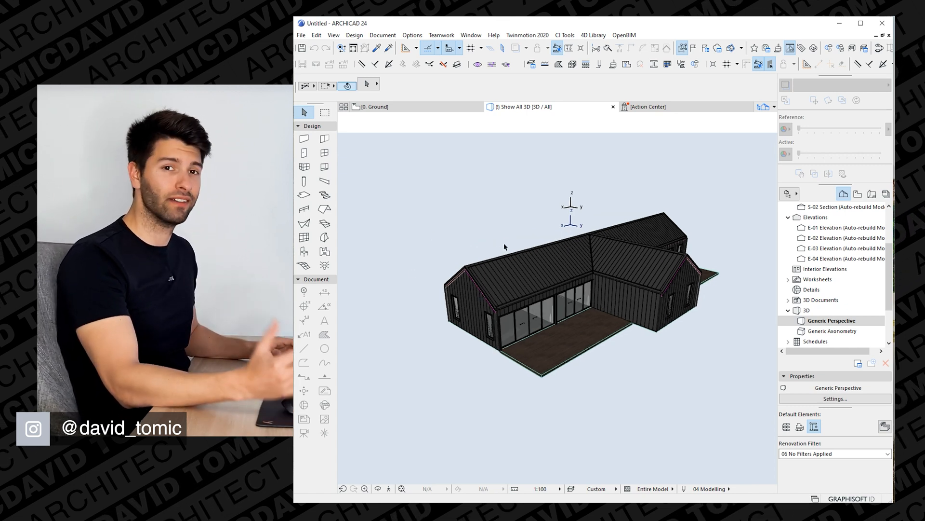
Step: Send the house model to Twinmotion through a Direct Link into the existing project
click(536, 37)
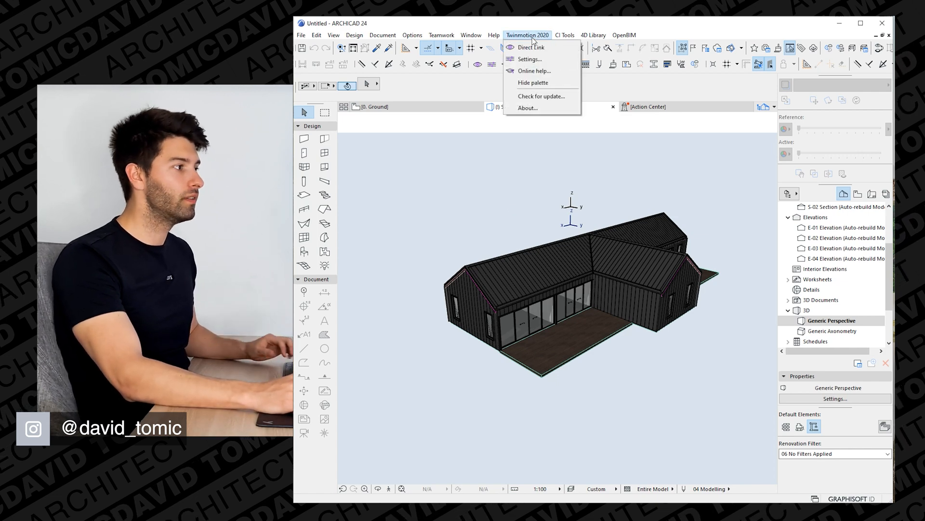
click(535, 47)
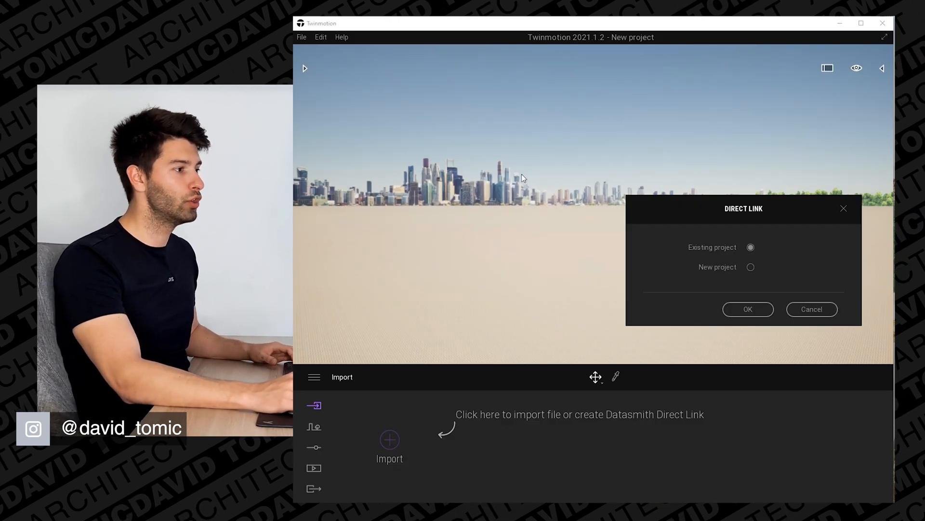
click(756, 311)
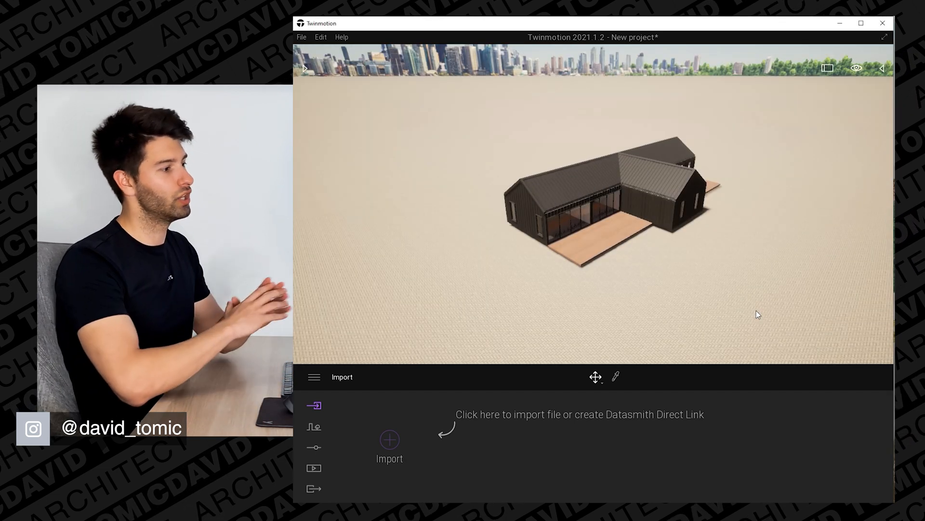
Step: Apply the Ipe A wood material from the library to the deck in front of the glazed facade
scroll(592, 180, up, 2)
shift+middle_drag(621, 212, 621, 188)
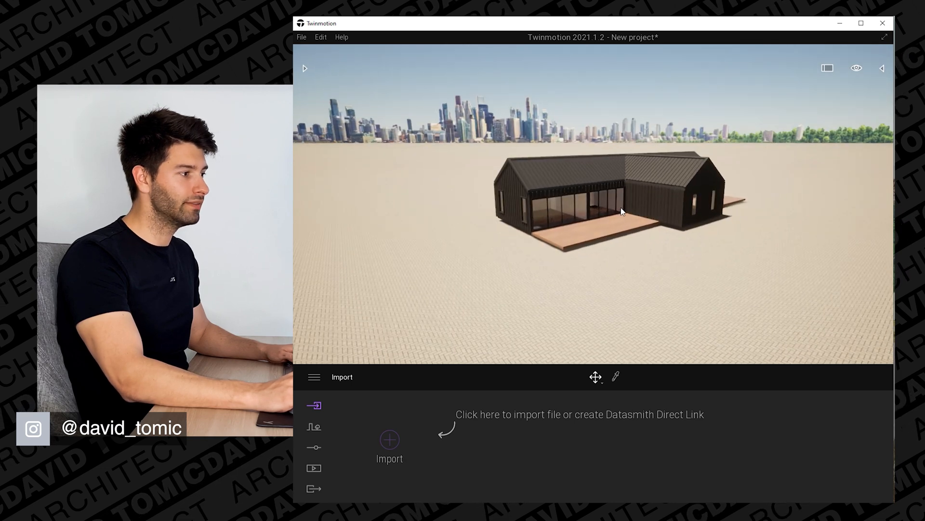
scroll(622, 212, up, 5)
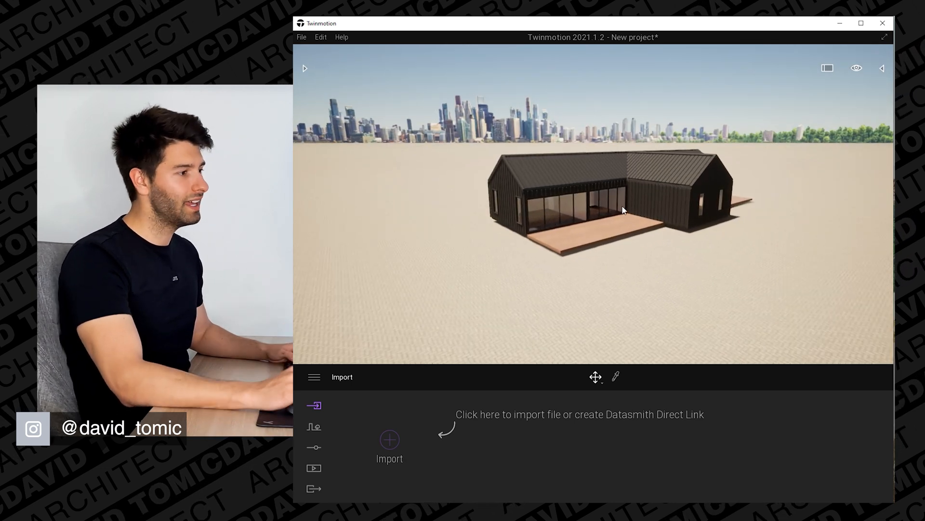
middle_drag(629, 189, 634, 191)
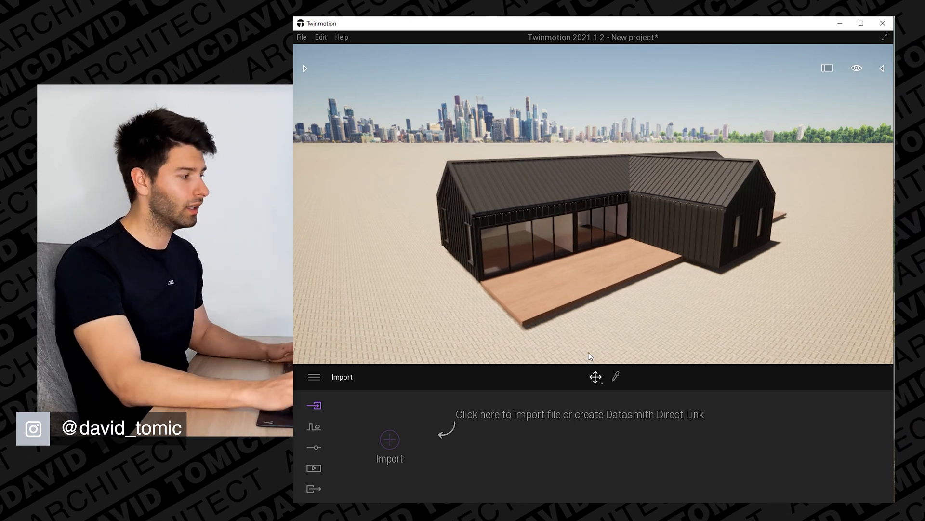
click(305, 69)
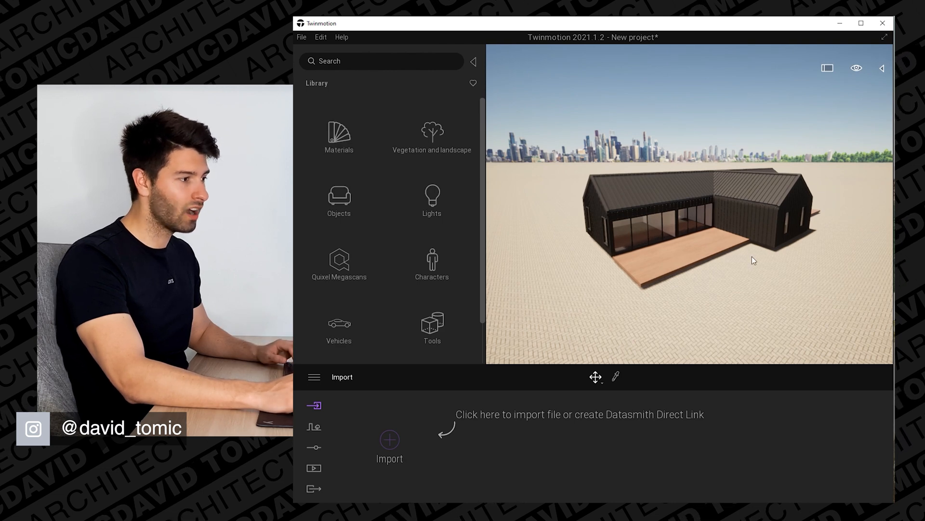
scroll(707, 260, up, 3)
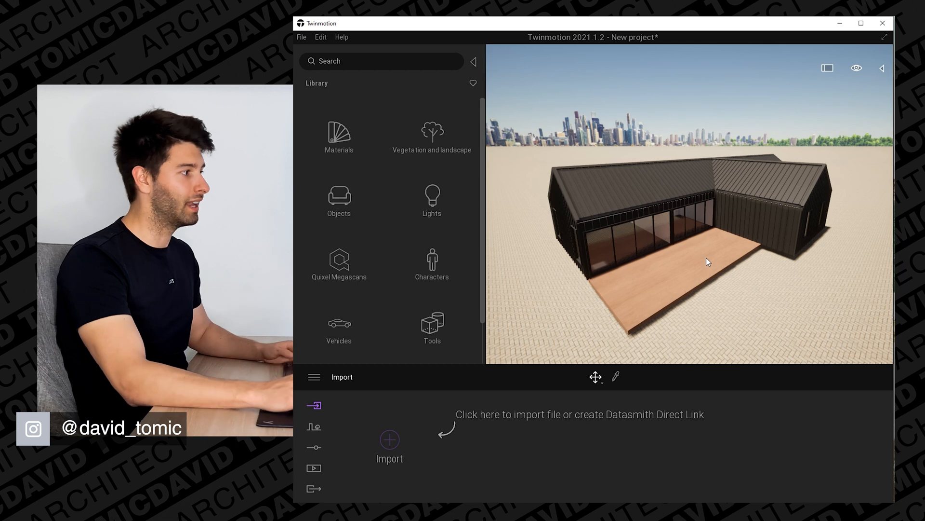
click(340, 138)
click(453, 191)
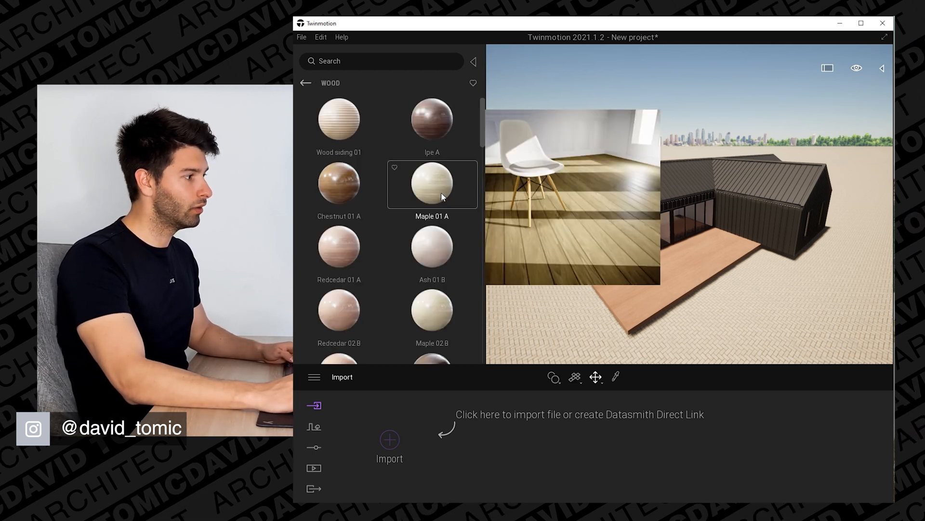
drag(436, 121, 652, 291)
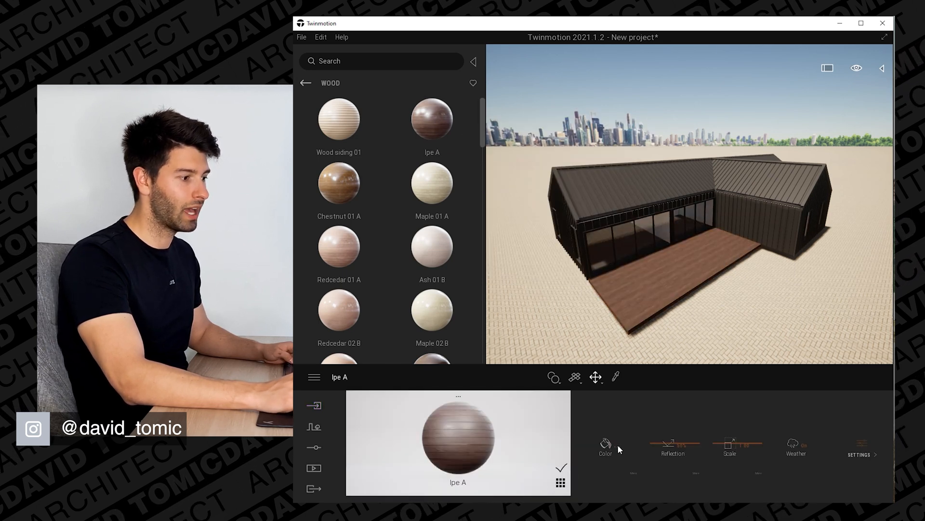
Step: Apply the Brushed aluminium 01 metal material to the house's roof and wall cladding
click(306, 83)
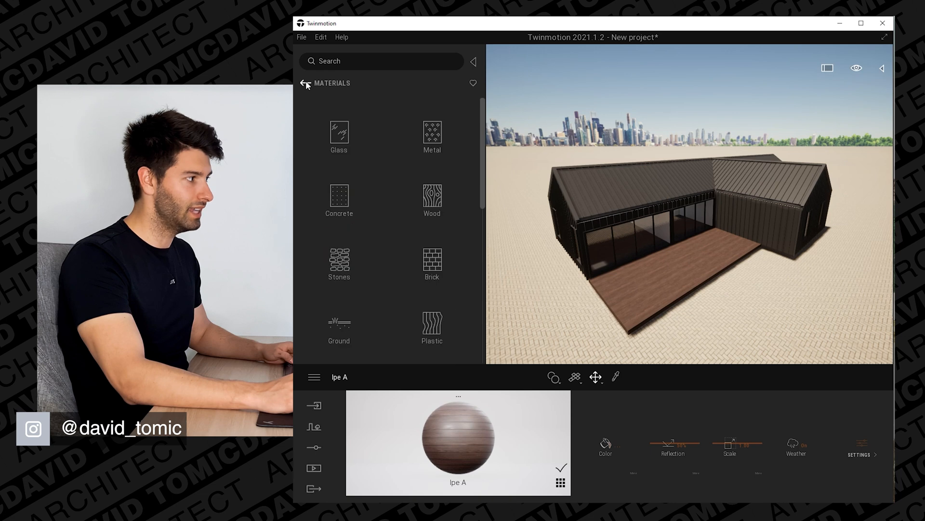
click(425, 142)
drag(339, 121, 770, 221)
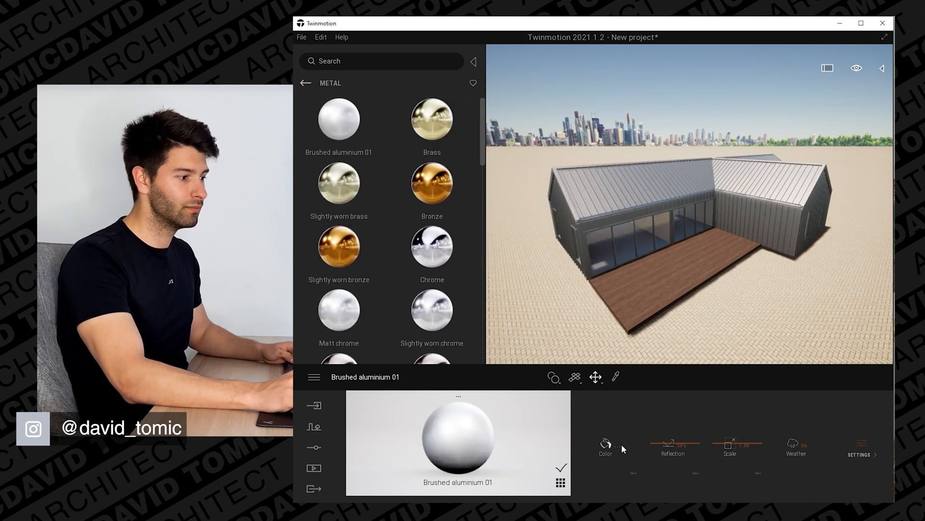
Step: Darken the colour of the Brushed aluminium 01 cladding material to near black
click(622, 444)
click(733, 279)
drag(723, 164, 494, 222)
drag(517, 319, 512, 303)
click(568, 397)
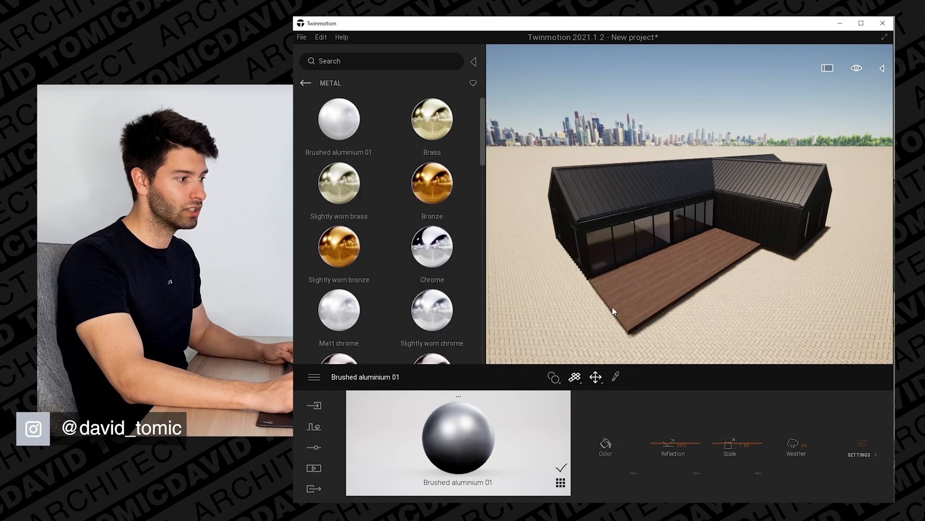
Step: Apply the Reflective glass material to the glazing along the deck
mouse_move(649, 253)
shift+middle_down()
mouse_move(676, 227)
mouse_move(661, 241)
shift+middle_up()
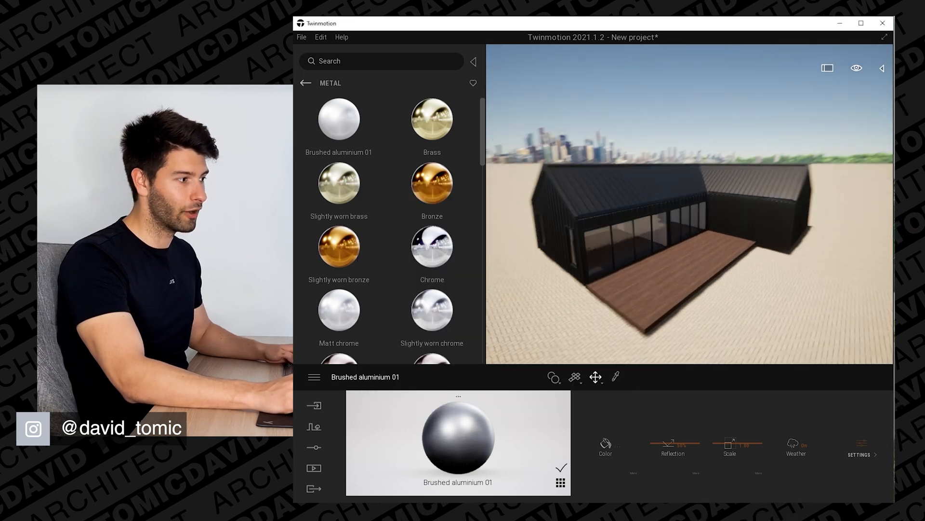
click(305, 83)
click(331, 137)
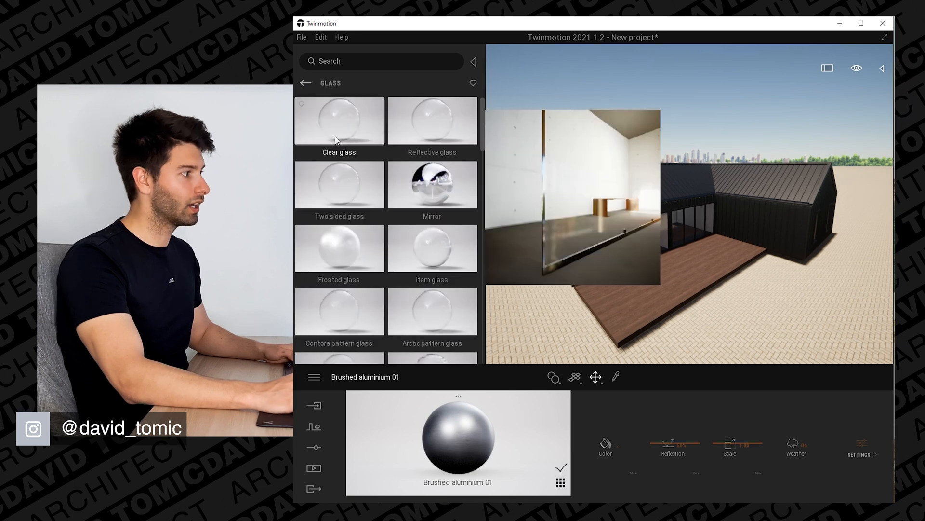
drag(438, 124, 597, 247)
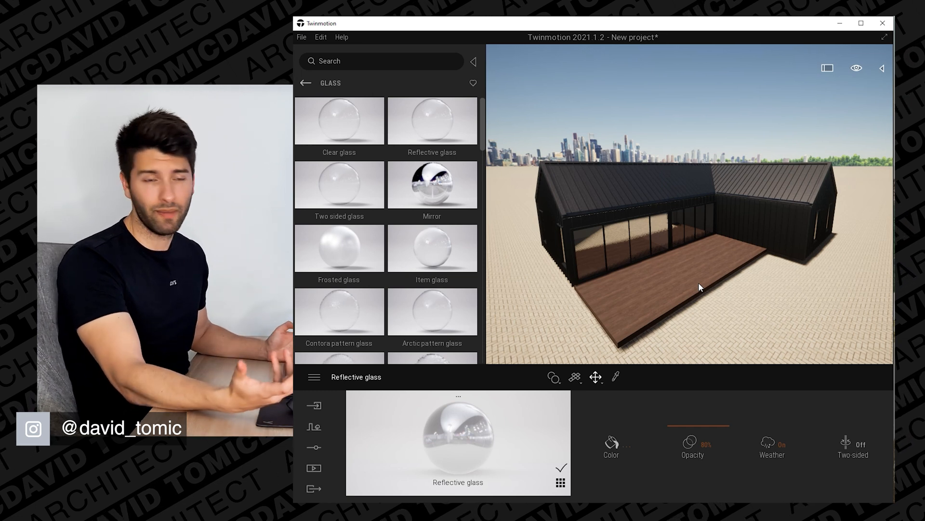
Step: Apply the Grass 2 nature material to the ground around the house
key(s)
key(a)
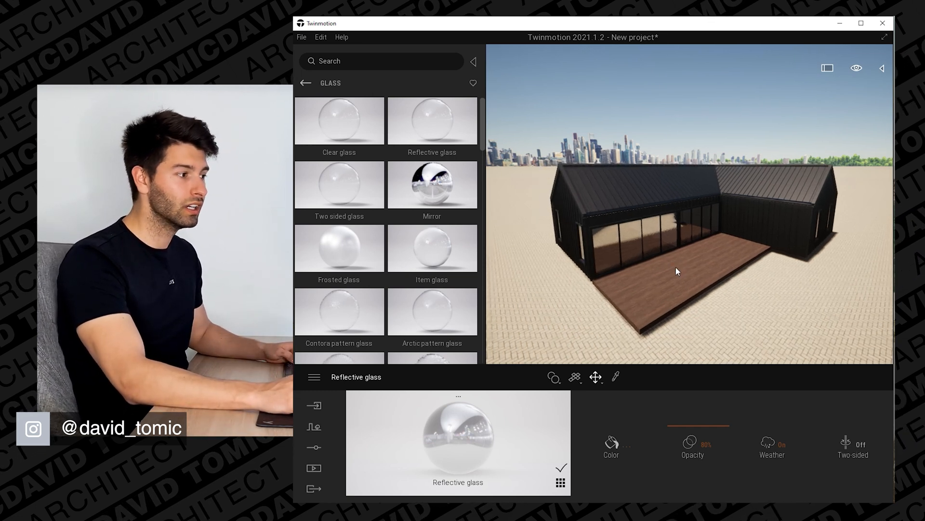
scroll(379, 222, down, 5)
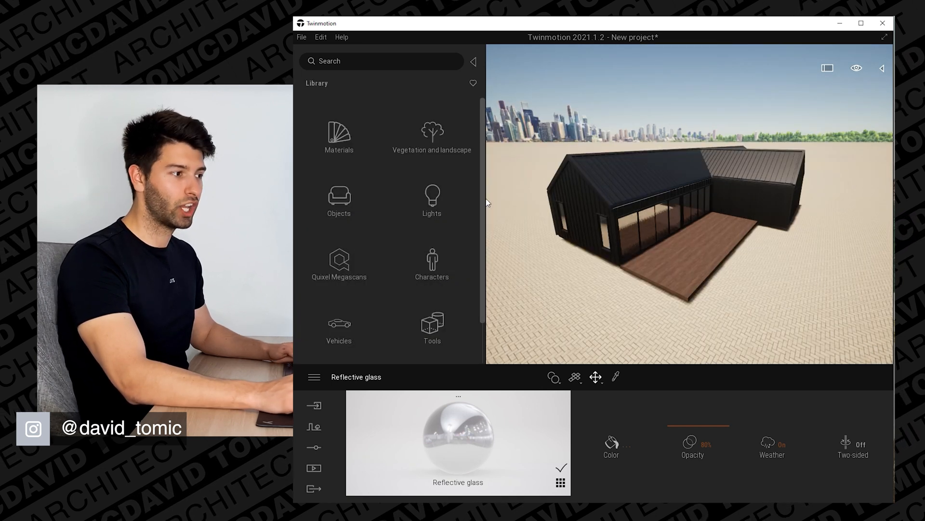
click(339, 136)
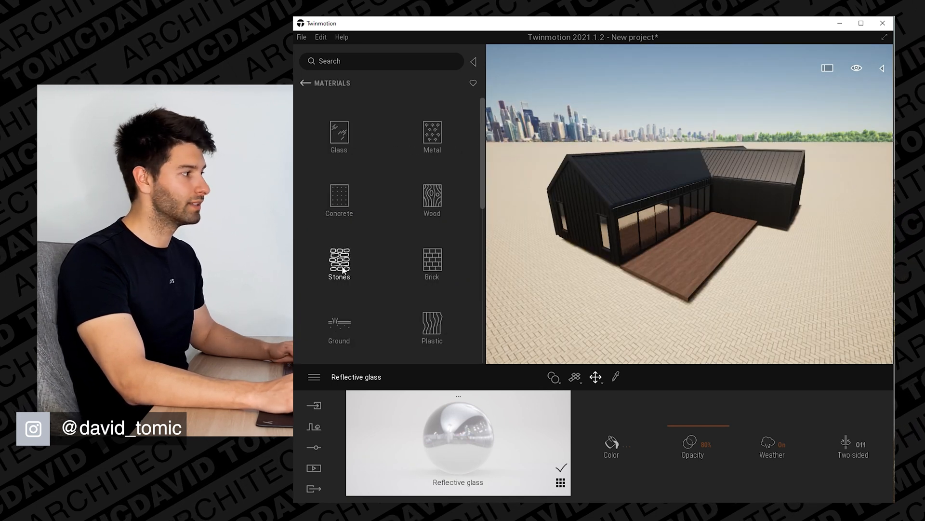
click(339, 322)
click(431, 134)
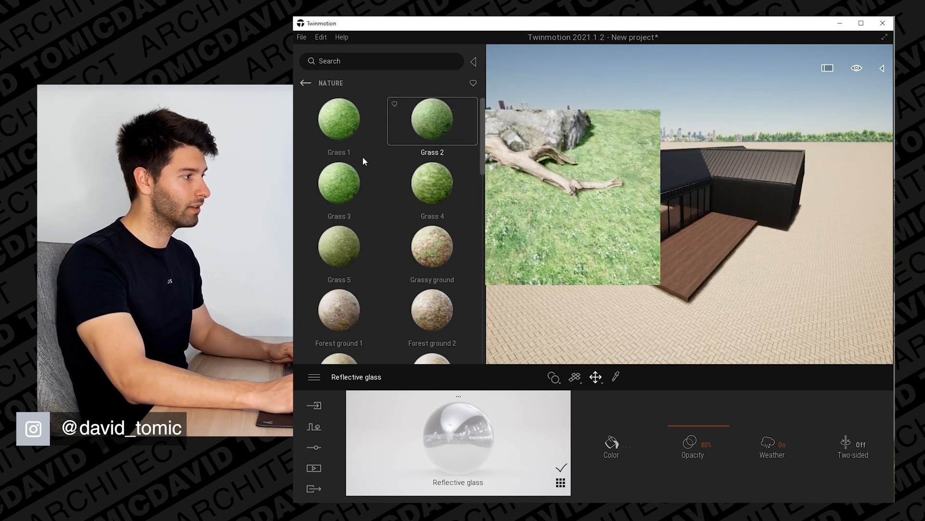
drag(412, 134, 600, 319)
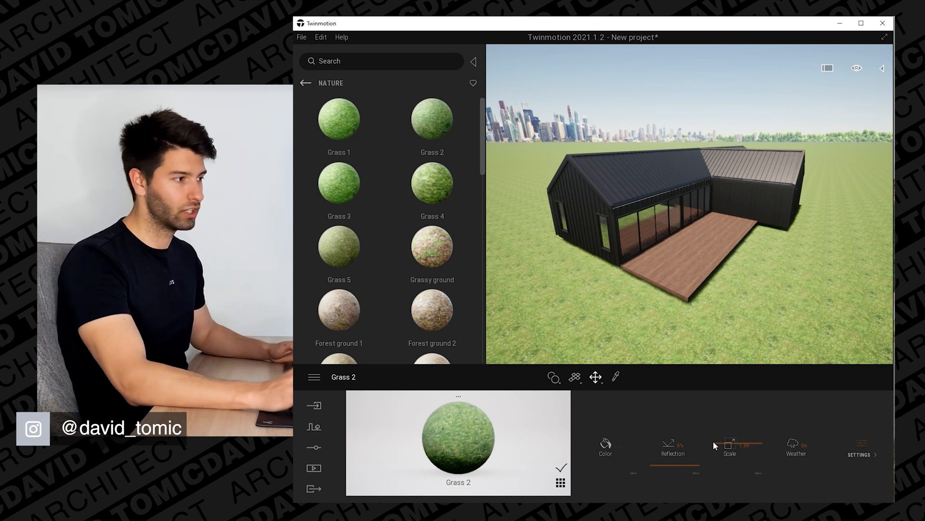
Step: Increase the texture scale of the Grass 2 material and raise the ground slightly to meet the deck
drag(717, 443, 719, 436)
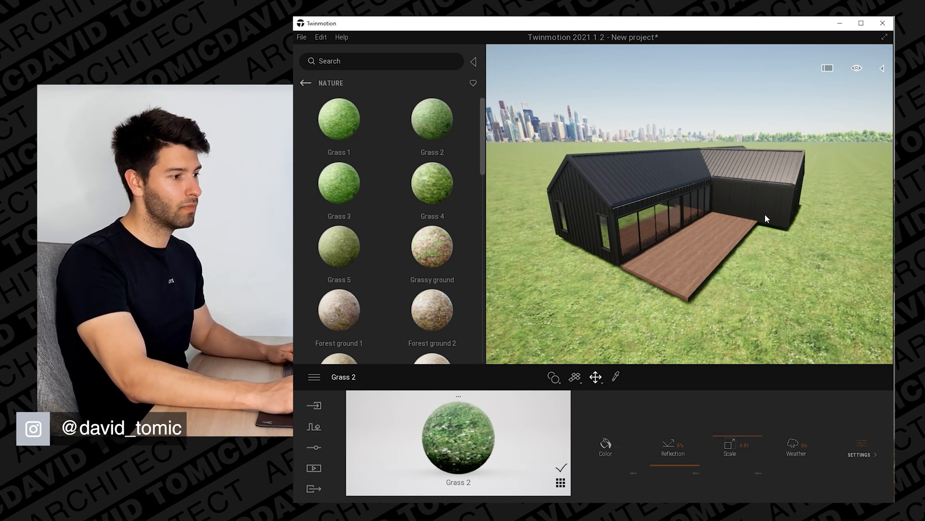
click(750, 247)
drag(668, 140, 669, 140)
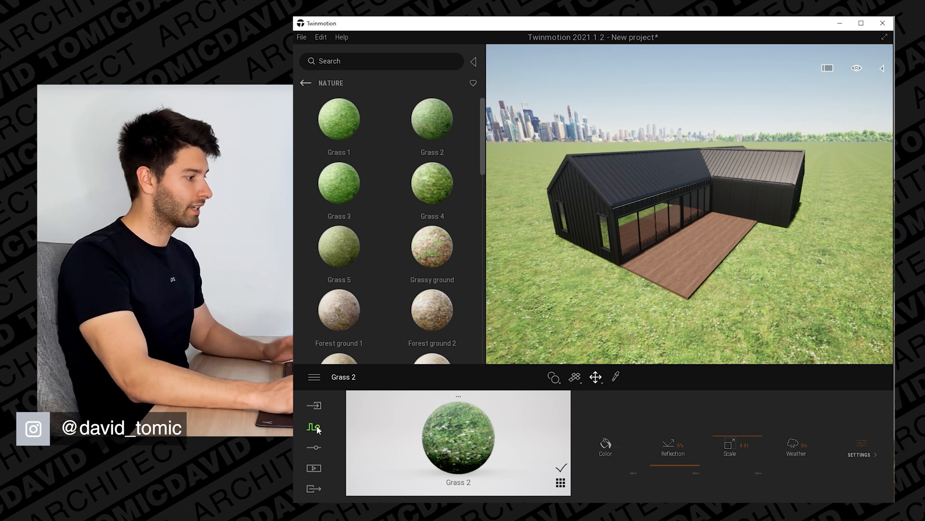
Step: Set the project location to West Perth, WA, Australia by searching for "perth wa"
click(316, 447)
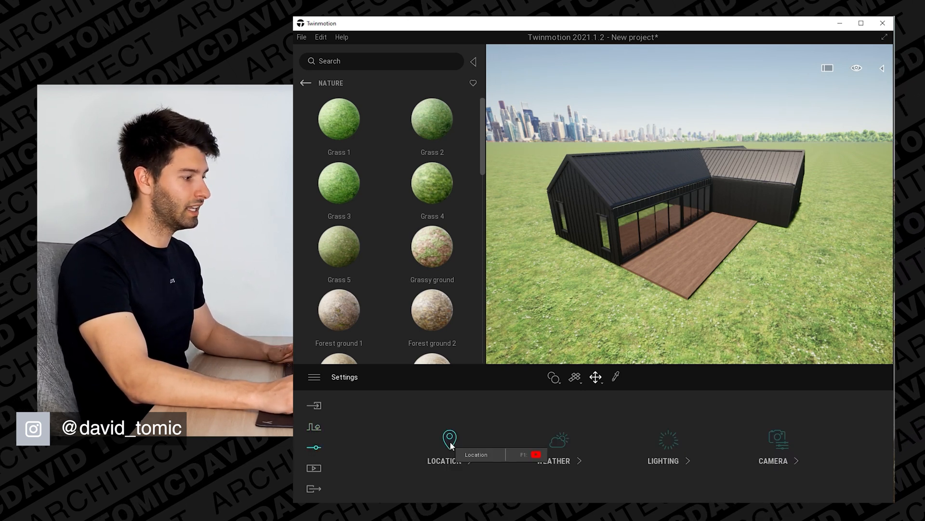
click(450, 440)
click(428, 484)
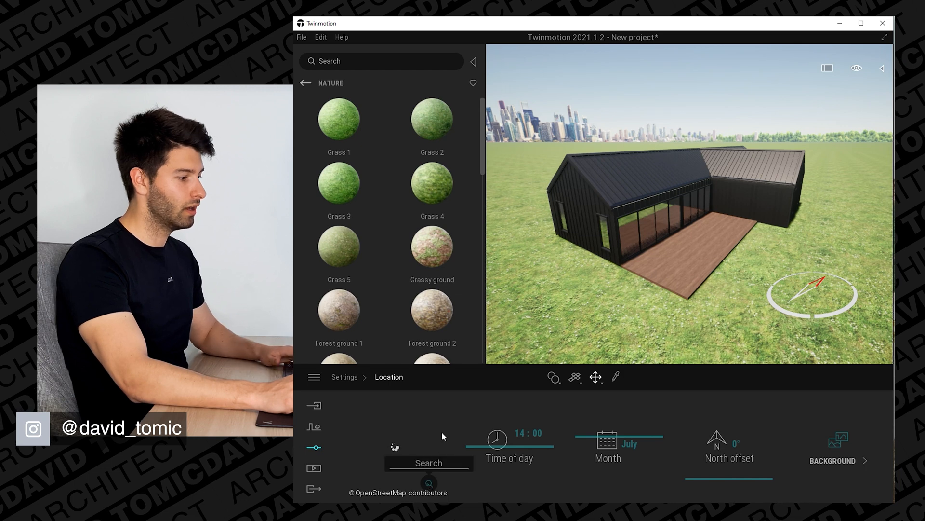
text(perth )
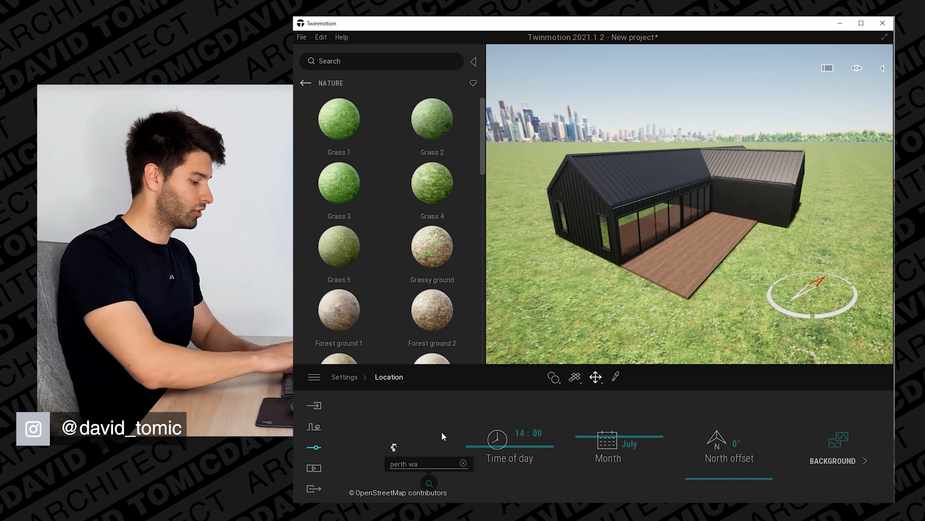
text(wa)
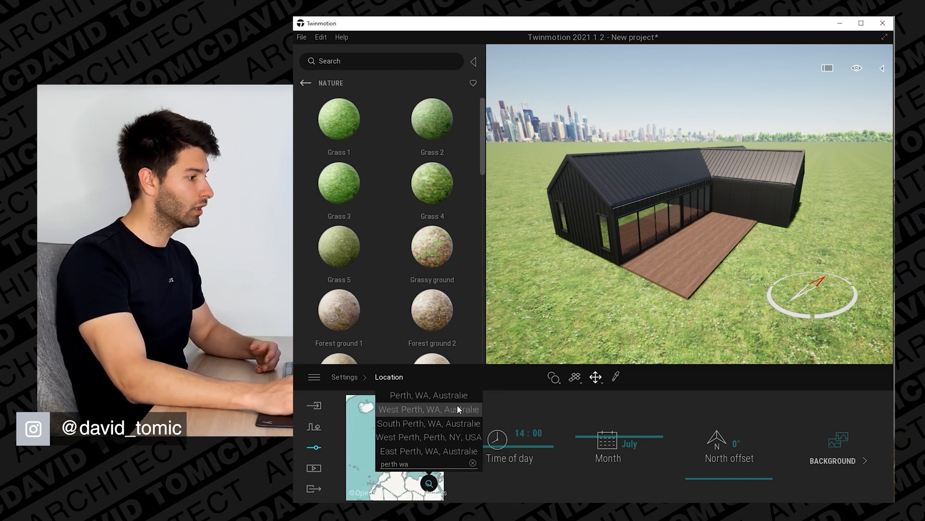
click(457, 404)
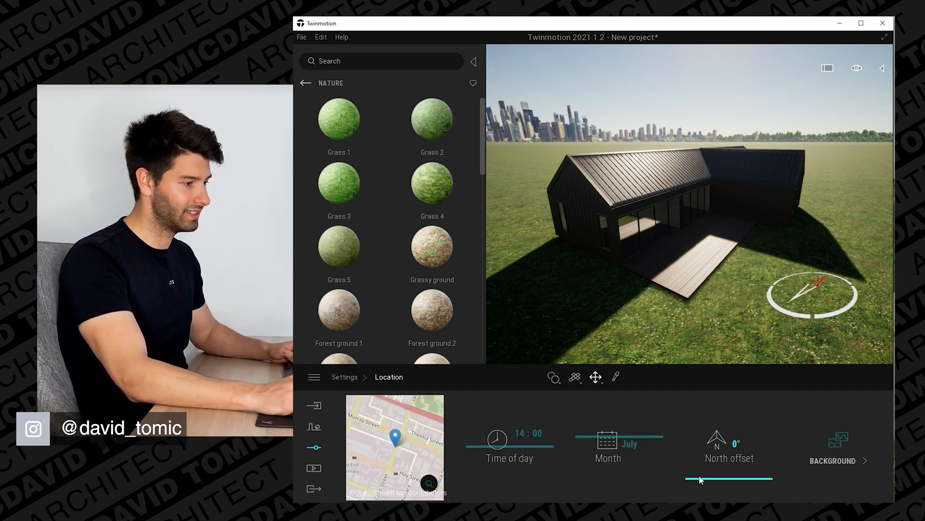
Step: Set the location's north offset to 63° to reorient the sunlight on the house
mouse_move(701, 477)
mouse_down()
mouse_move(704, 448)
mouse_move(702, 470)
mouse_up()
mouse_move(665, 206)
shift+middle_down()
mouse_move(665, 260)
mouse_move(672, 206)
shift+middle_up()
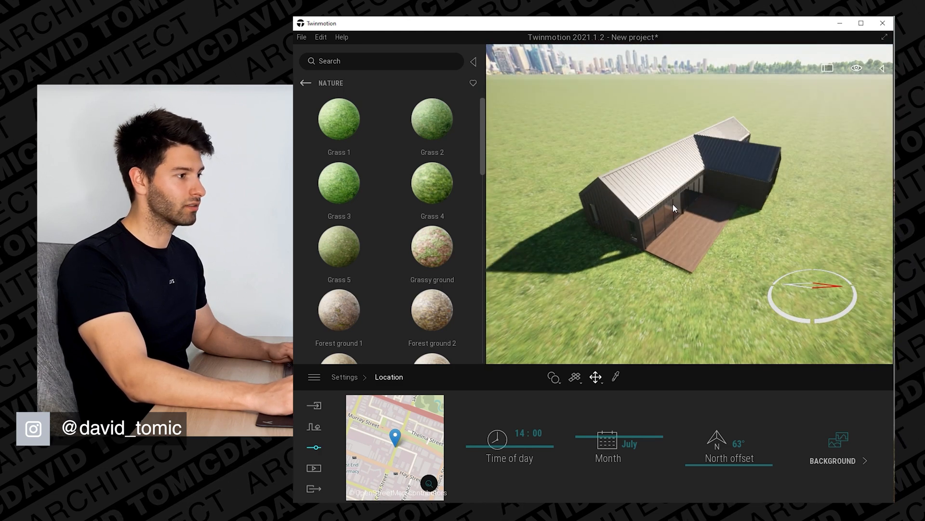
key(e)
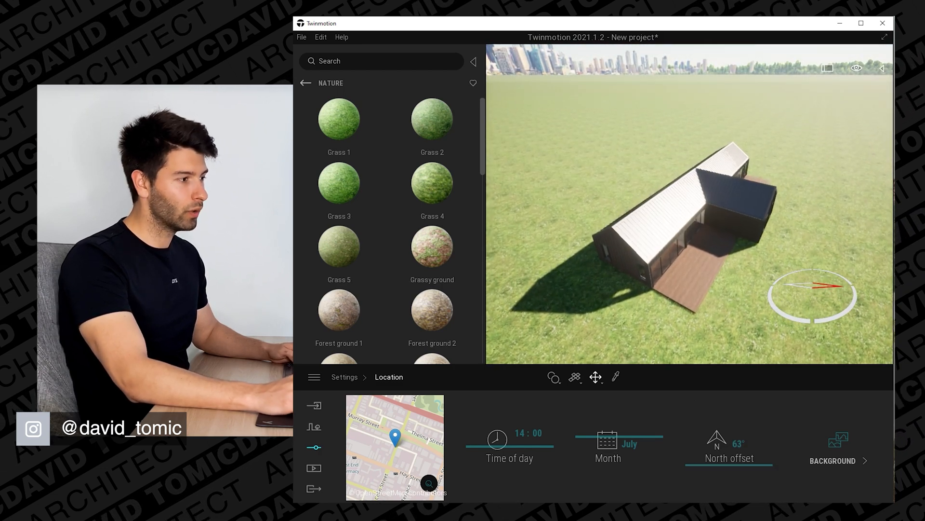
Step: Set the location's north offset to 85° and the background picture to None
mouse_move(702, 463)
mouse_down()
mouse_move(701, 432)
mouse_move(705, 471)
mouse_move(706, 455)
mouse_move(707, 463)
mouse_up()
shift+middle_drag(684, 290, 684, 244)
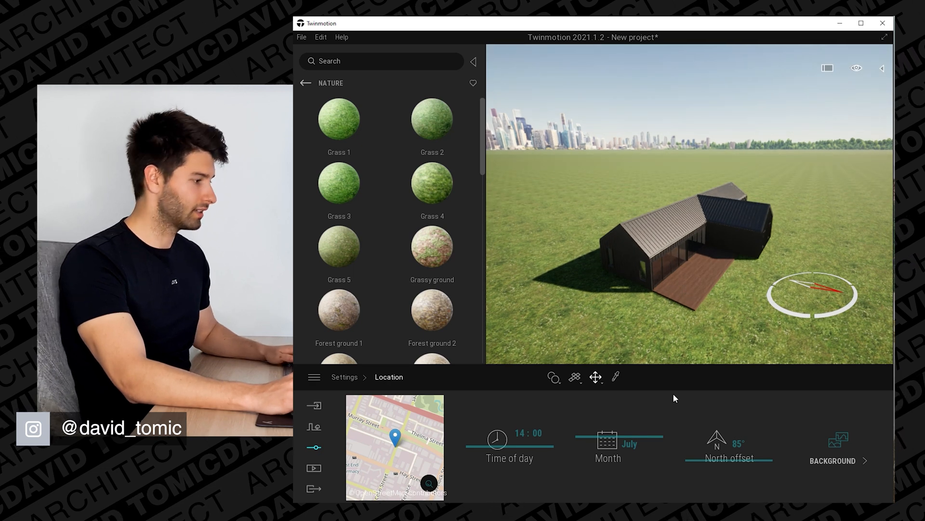
click(837, 451)
click(555, 443)
click(432, 260)
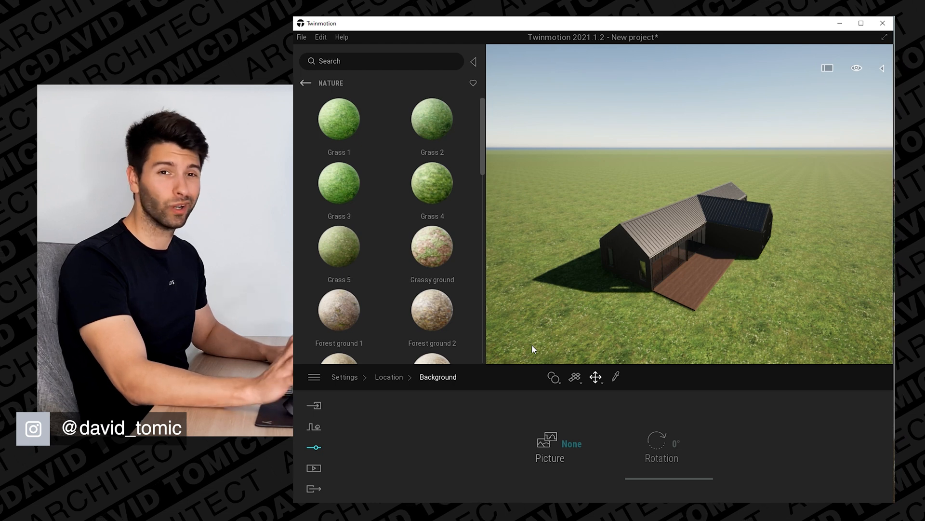
Step: Create a new media image from the current view of the house
click(315, 447)
click(315, 469)
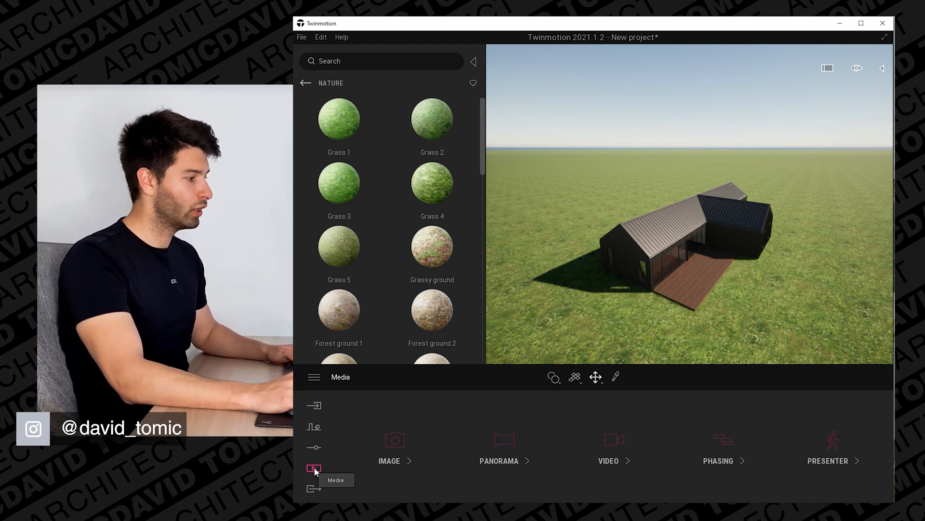
click(395, 439)
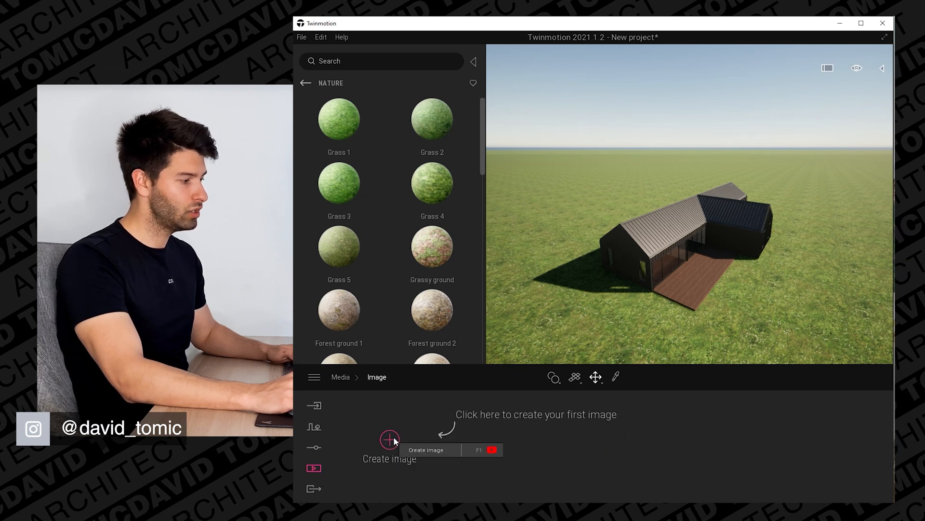
click(393, 437)
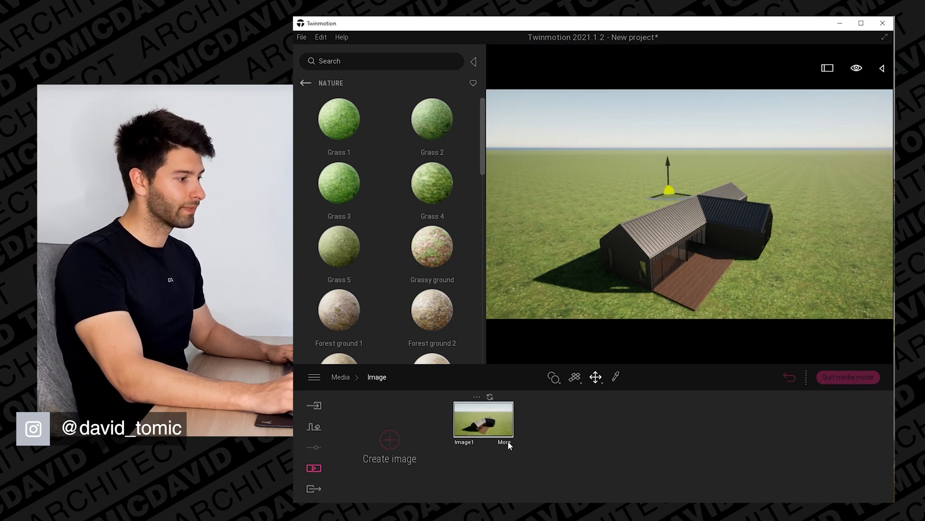
Step: Lower the image camera's FOV to 18 and reframe the view to show the whole house from above
click(504, 441)
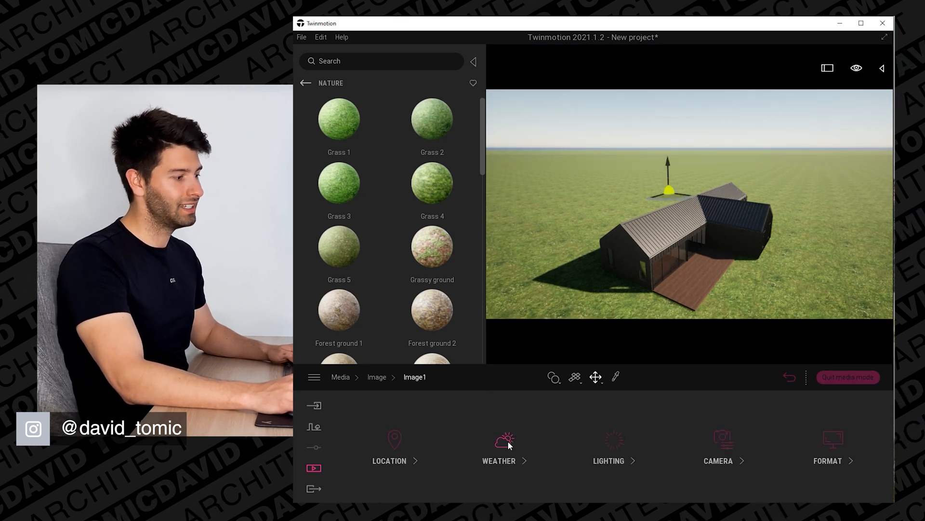
click(720, 438)
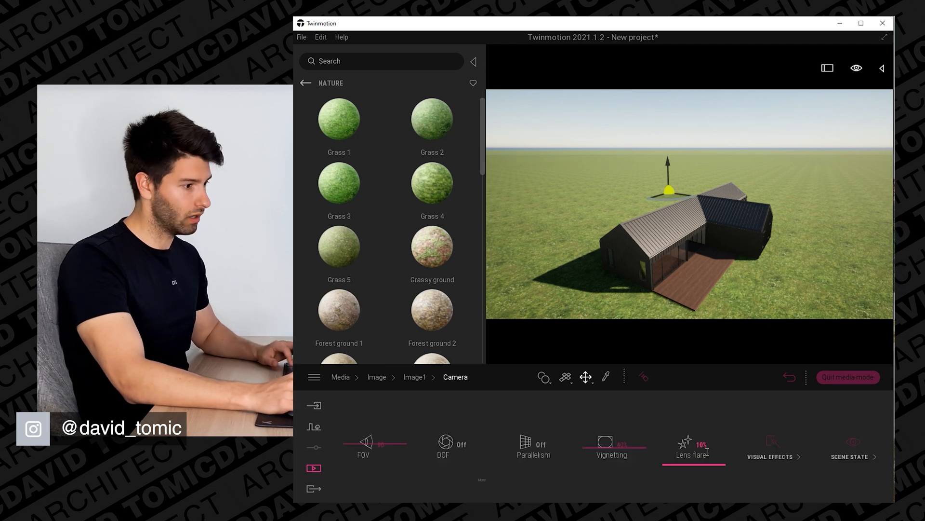
click(346, 440)
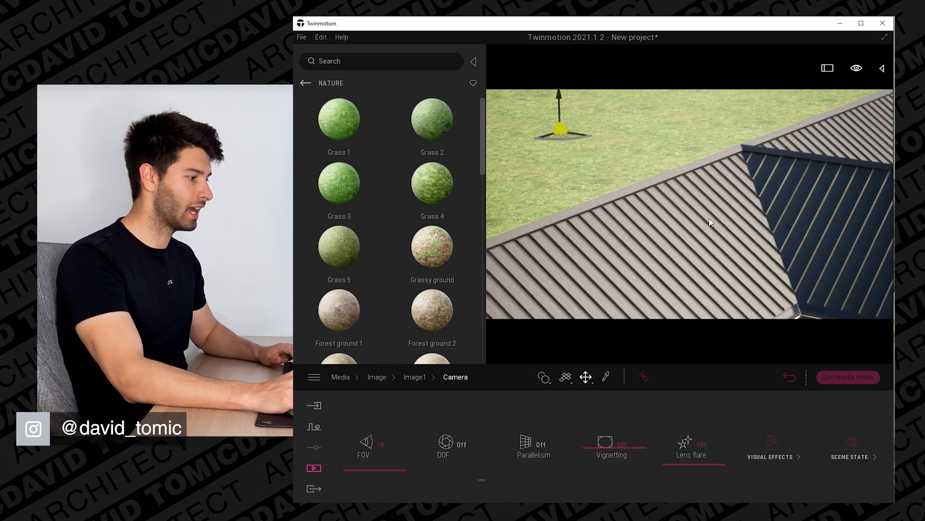
scroll(667, 228, down, 5)
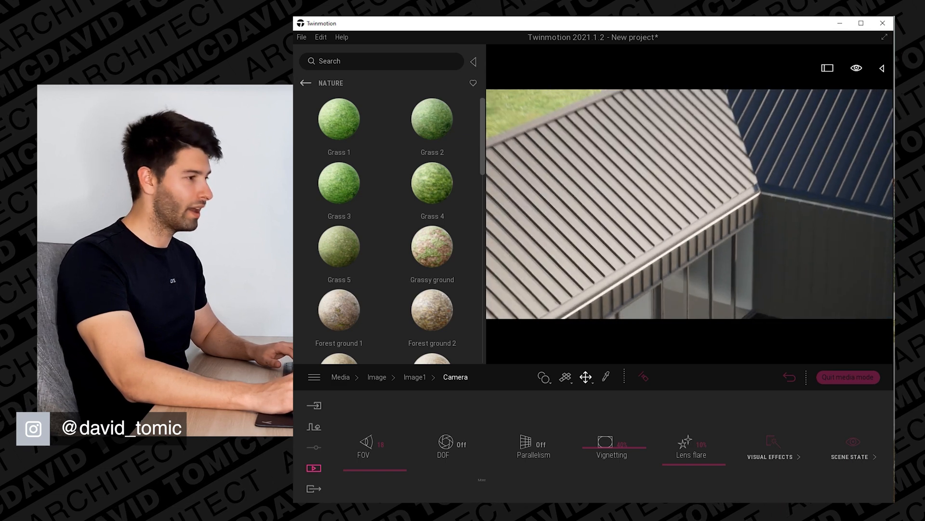
scroll(690, 204, down, 5)
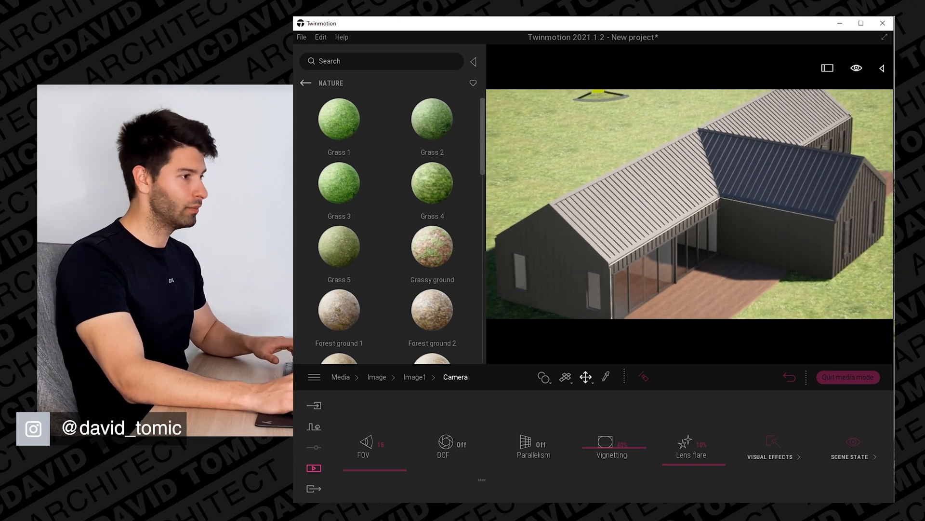
right_drag(690, 204, 709, 246)
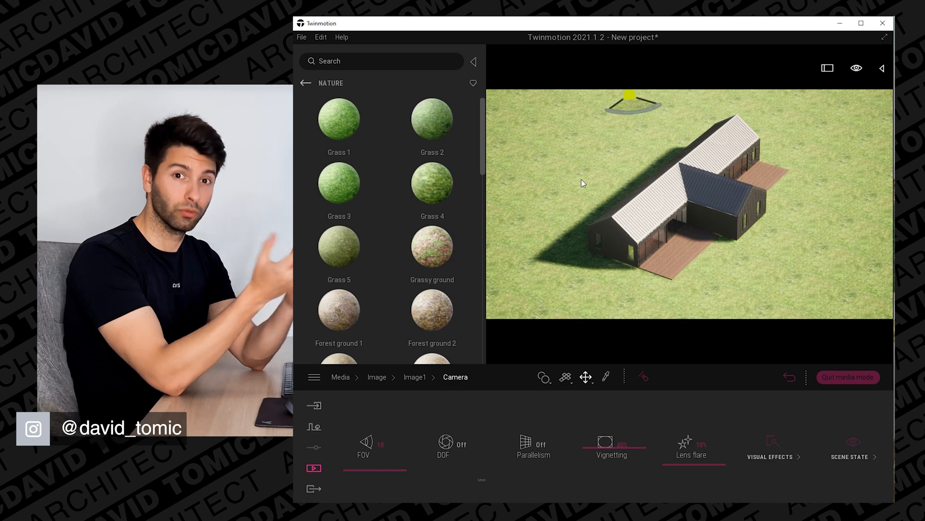
Step: Refresh the saved image with the reframed view, moving the camera closer to the house and updating it again
click(415, 376)
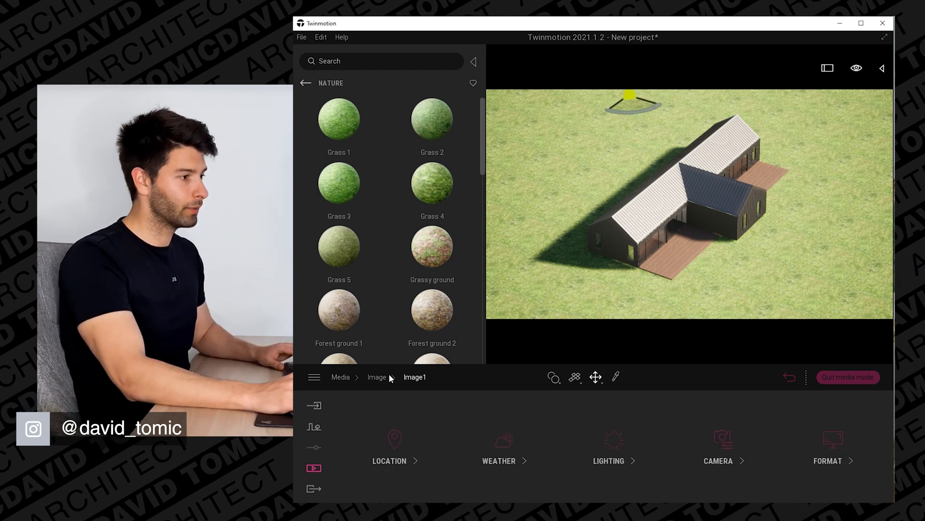
click(381, 377)
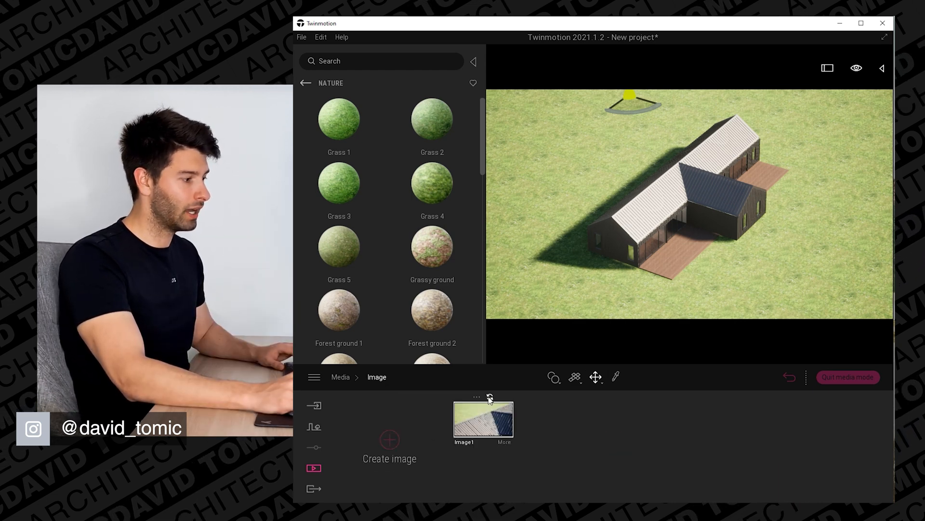
click(490, 397)
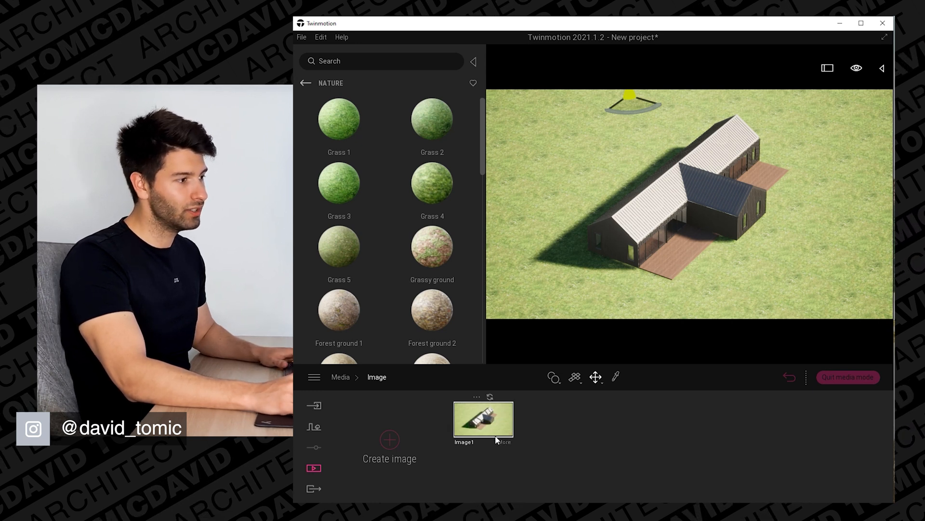
scroll(653, 257, up, 2)
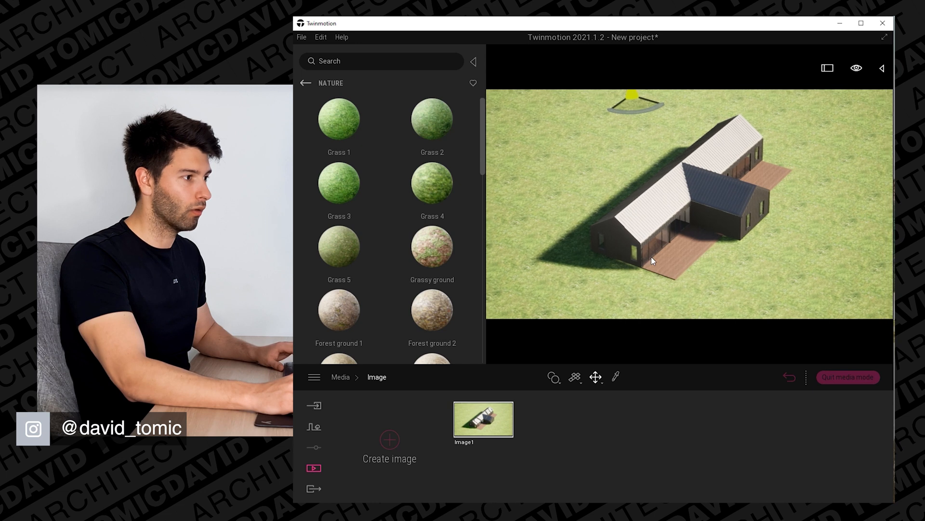
scroll(651, 263, up, 3)
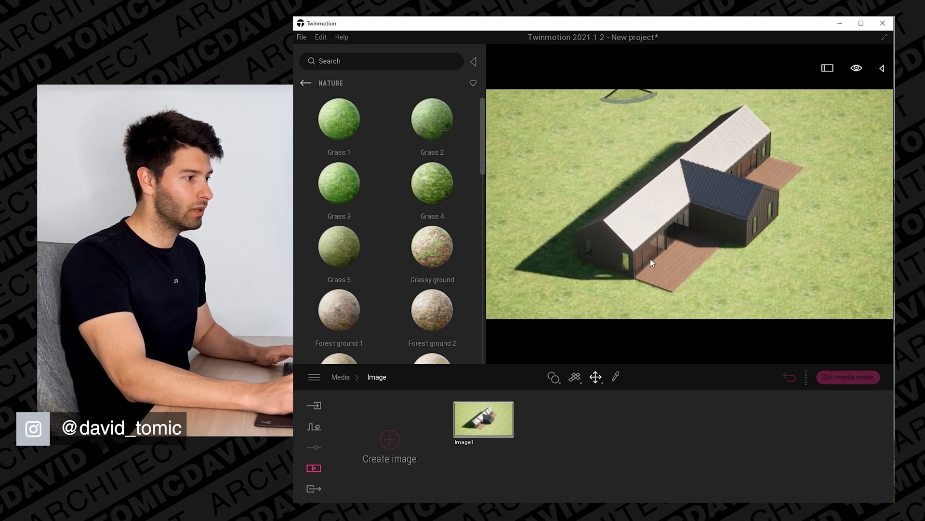
scroll(651, 262, up, 2)
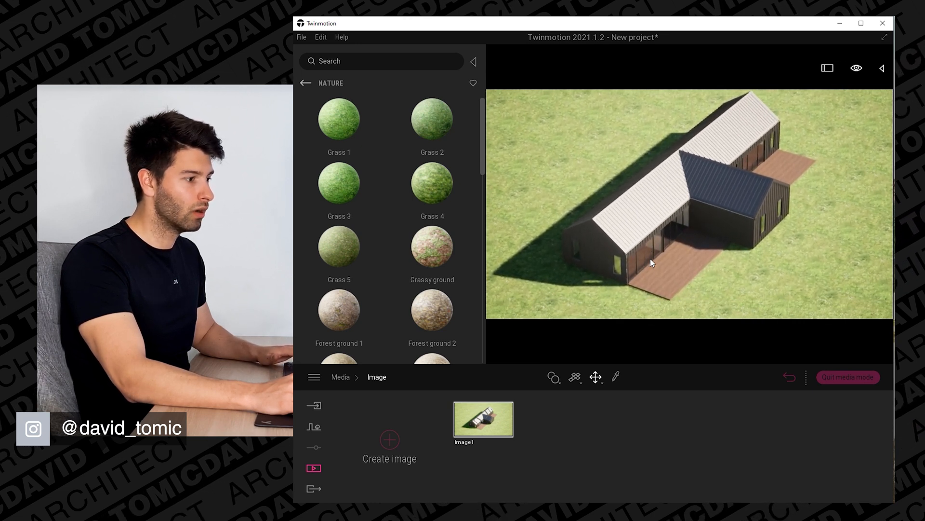
scroll(650, 260, up, 2)
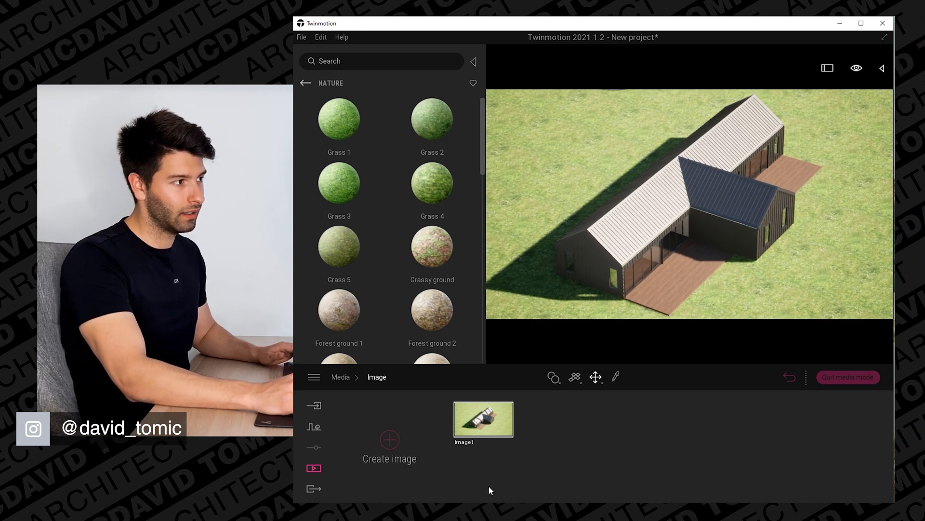
click(491, 397)
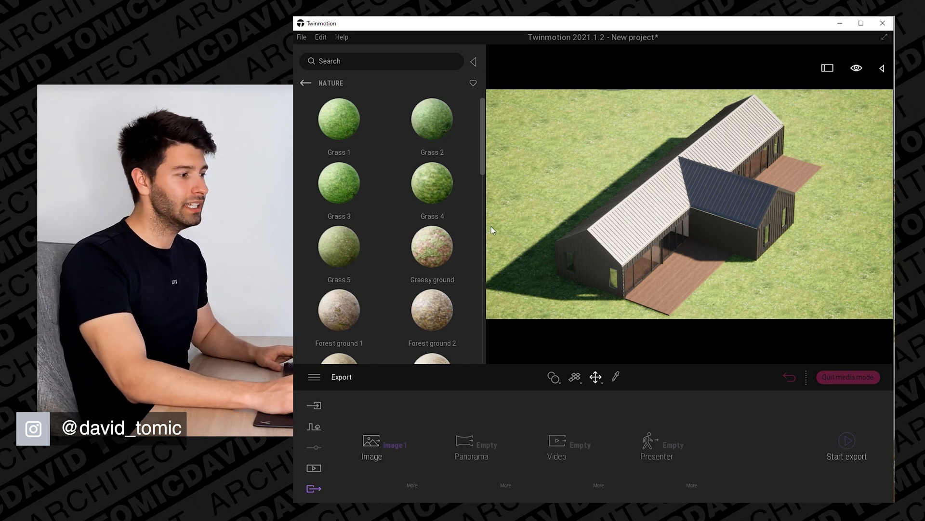
Step: Place the posed humans Emmet and Karine on the front deck beside the glazed wall
click(309, 84)
click(309, 84)
click(432, 260)
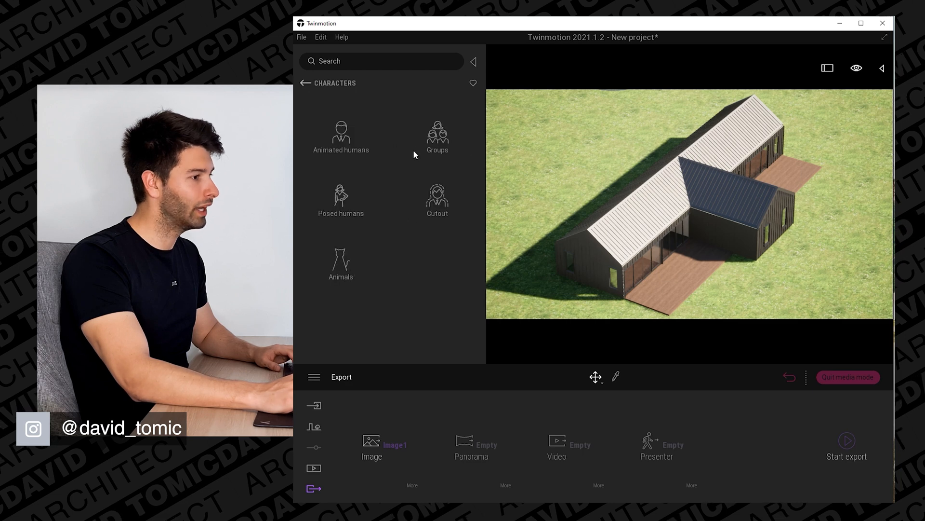
click(359, 151)
click(328, 82)
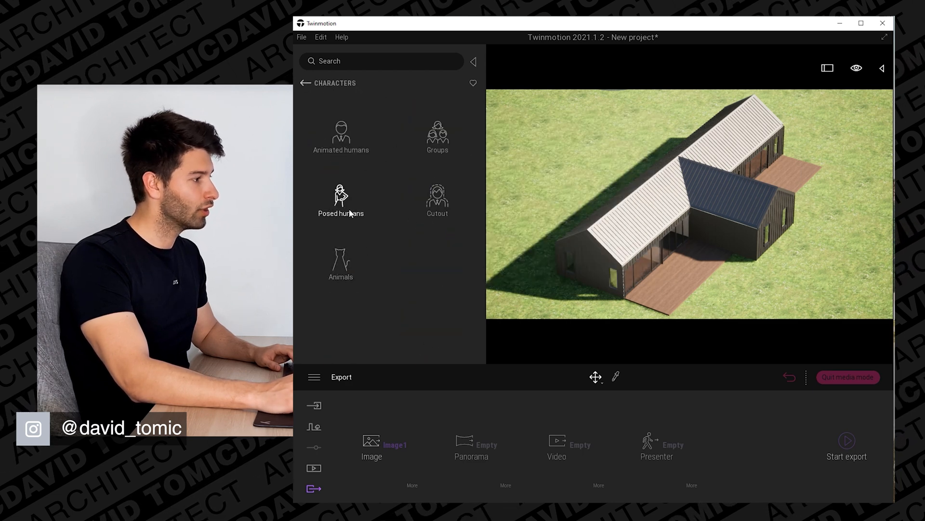
click(353, 210)
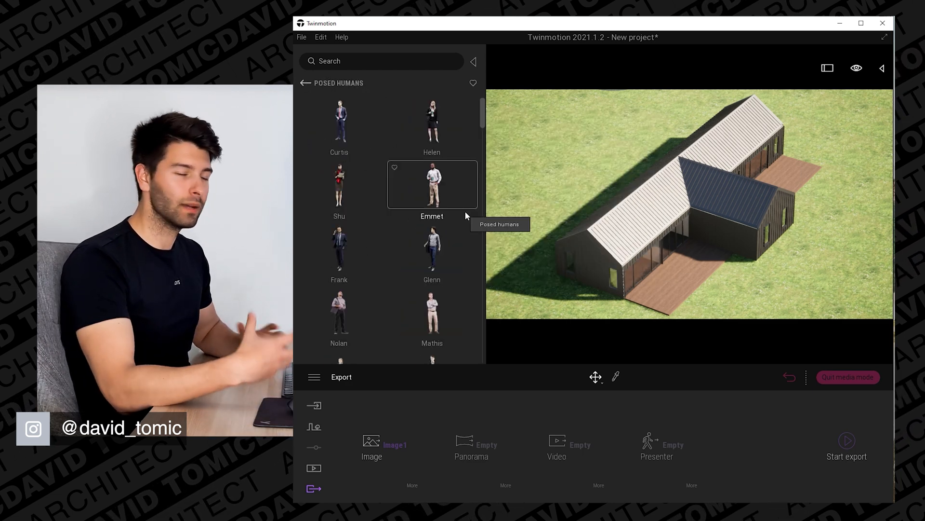
drag(457, 203, 655, 289)
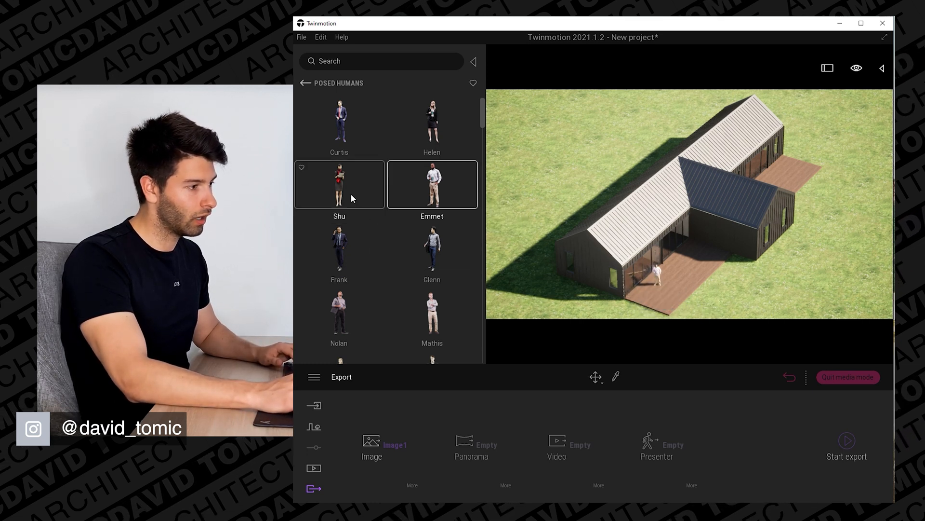
scroll(351, 290, down, 4)
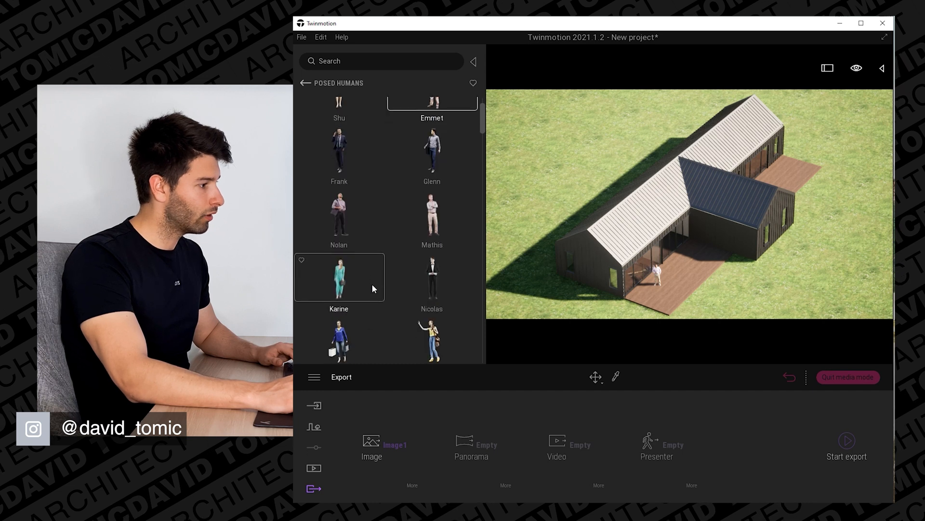
drag(344, 232, 647, 294)
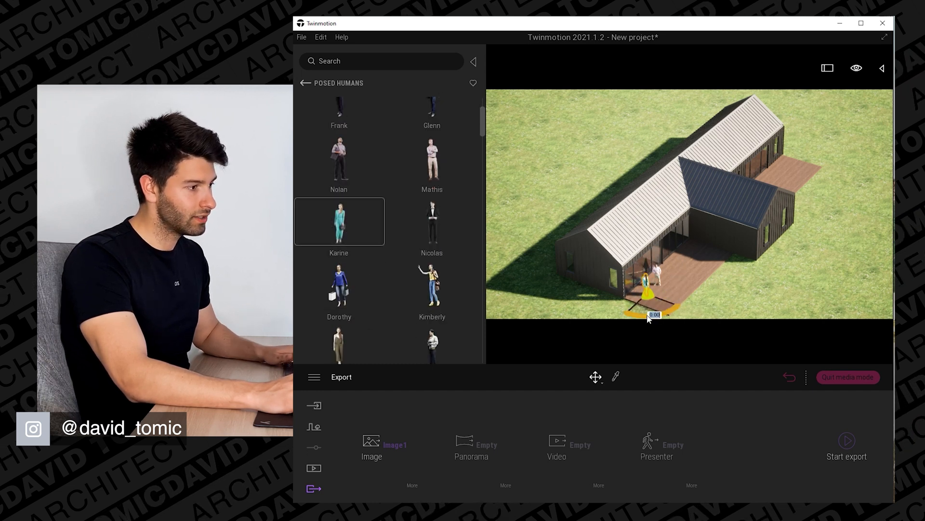
Step: Add the dog Gideon from the animals library to the front deck next to the people
click(306, 83)
click(341, 256)
drag(432, 185, 668, 287)
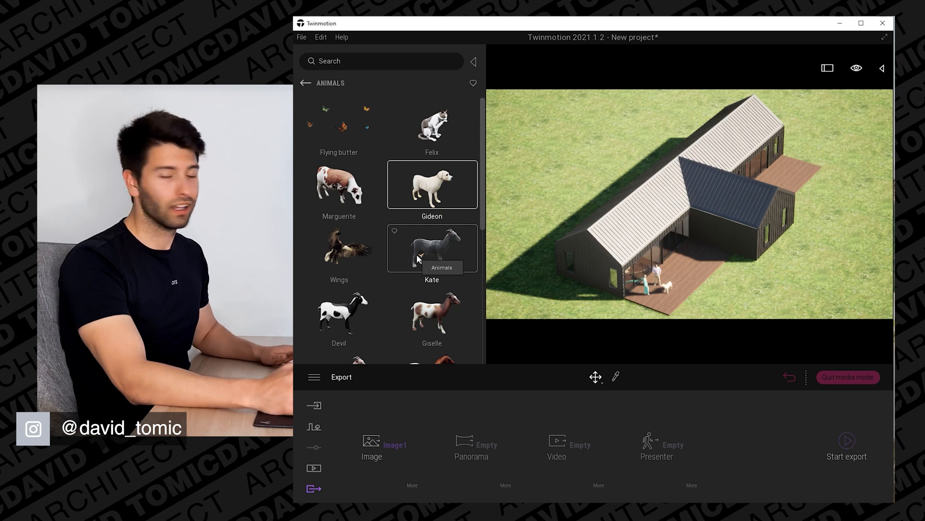
Step: Place a Ginkgo tree from the vegetation library on the rear deck of the house
click(303, 84)
click(305, 83)
click(434, 131)
click(437, 135)
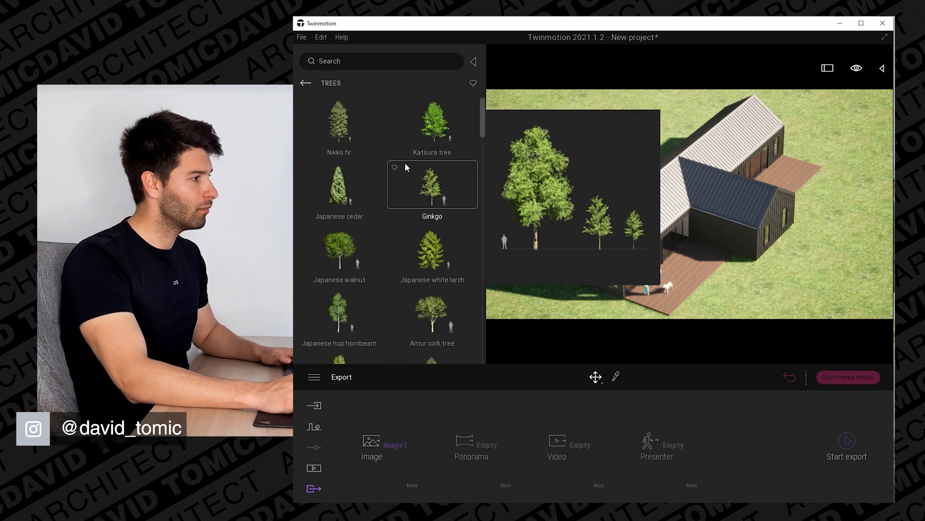
drag(429, 193, 786, 178)
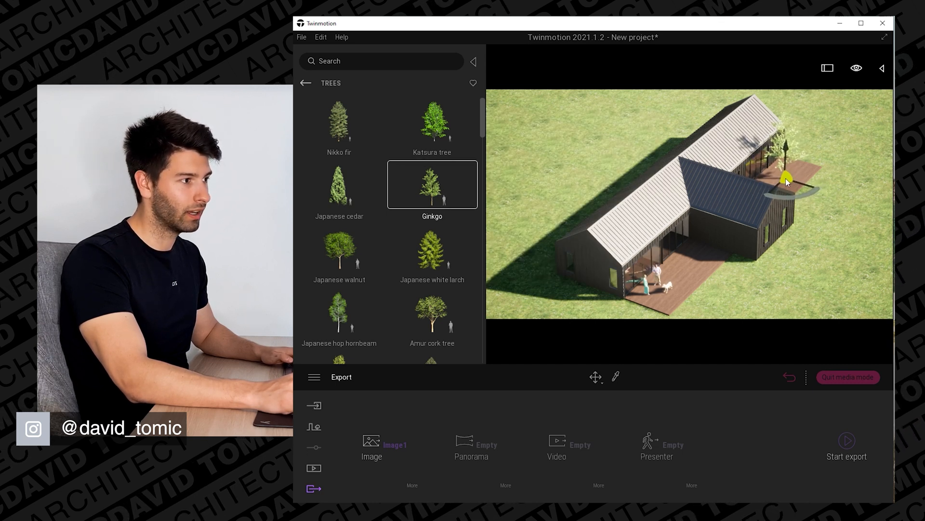
click(820, 144)
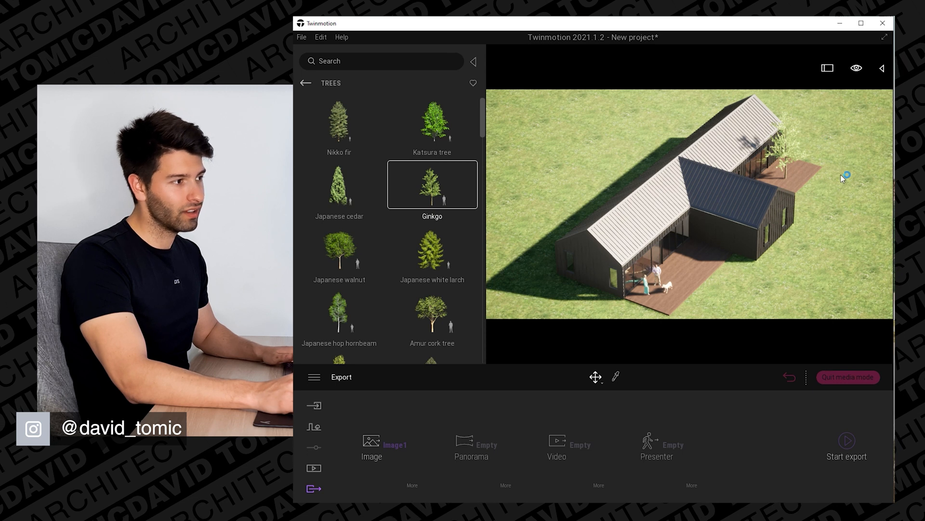
Step: Darken the Ginkgo tree's leaves tint to grey #595959
click(785, 168)
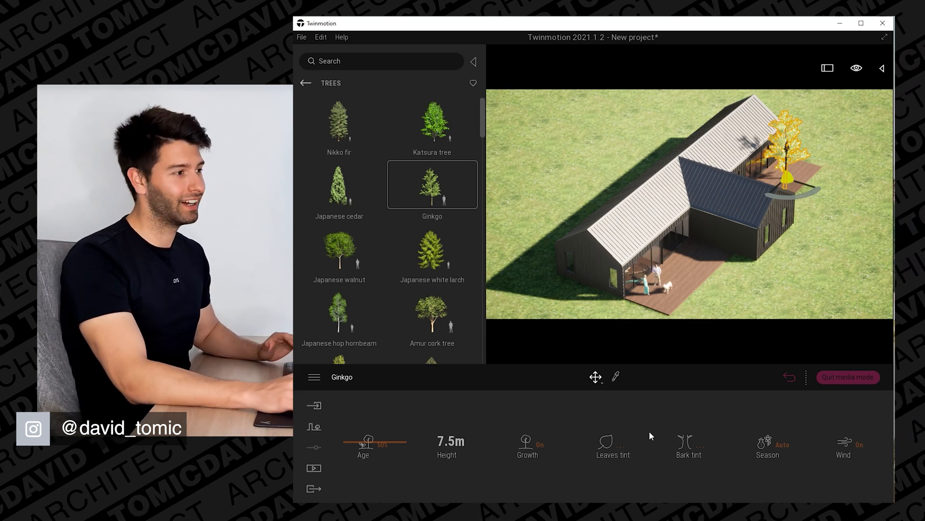
click(615, 444)
drag(748, 165, 507, 247)
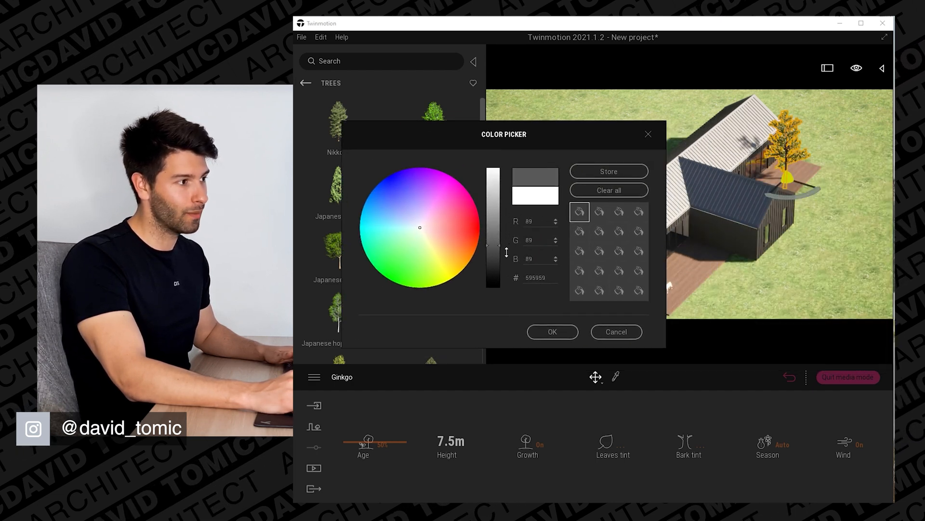
click(569, 332)
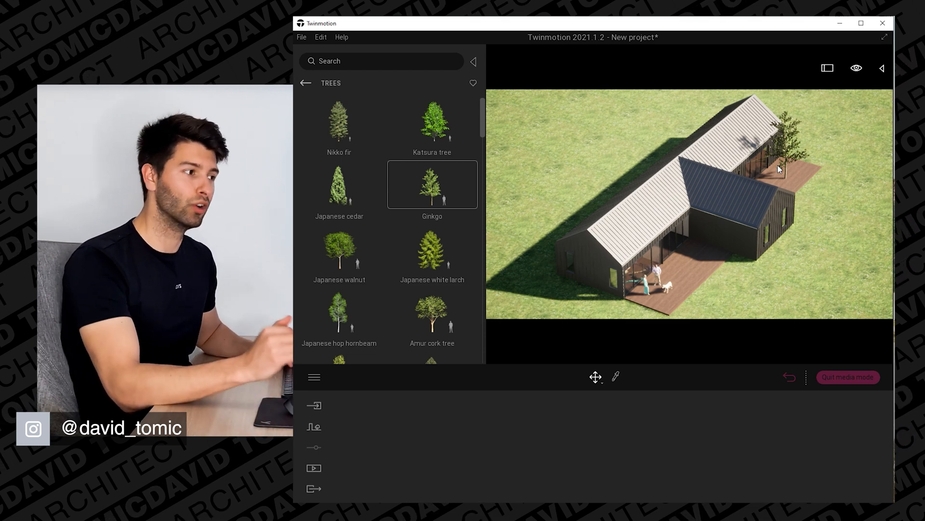
Step: Place the Ablaze table set with orange chairs from the living room tables library on the front deck
click(306, 83)
click(308, 84)
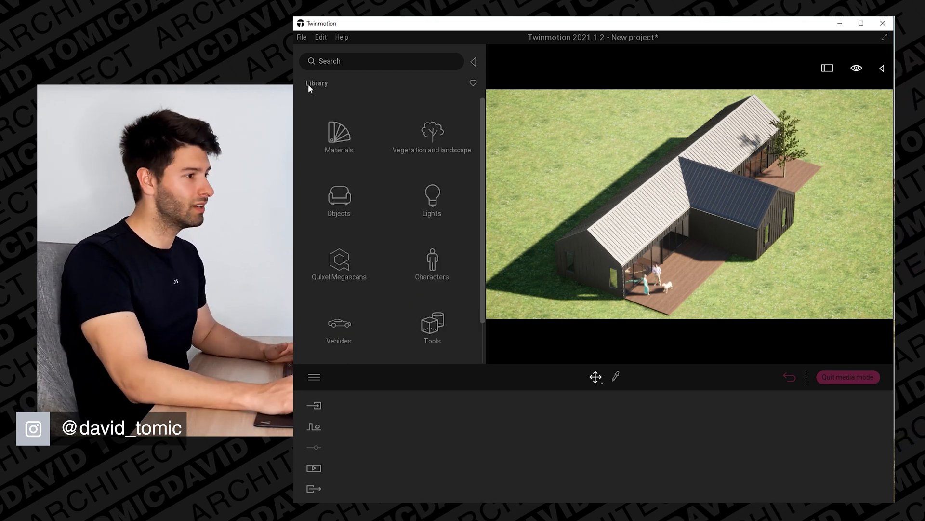
click(346, 196)
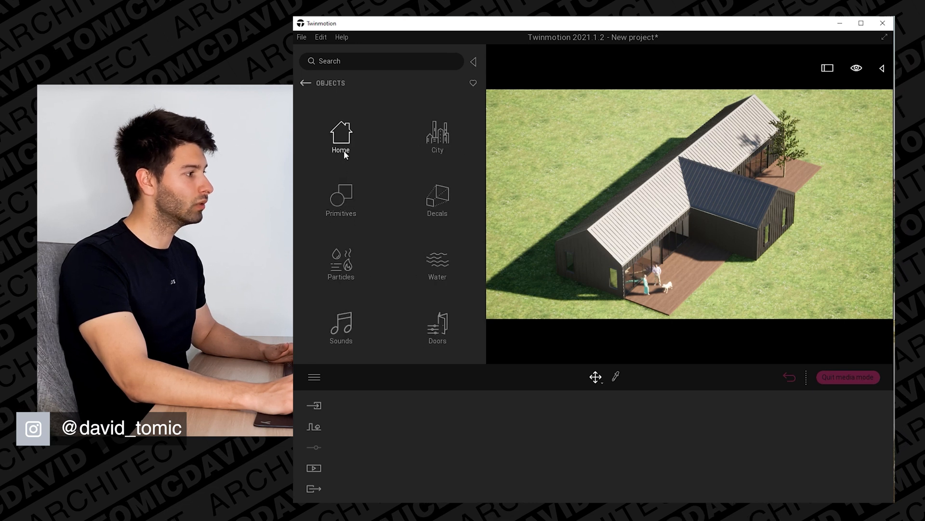
click(342, 137)
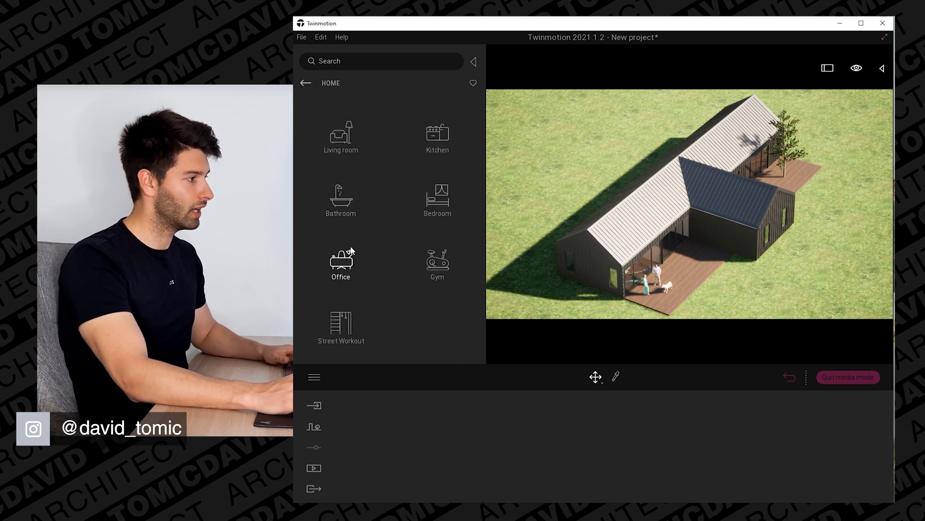
click(341, 134)
click(351, 315)
scroll(427, 253, down, 3)
scroll(427, 252, down, 5)
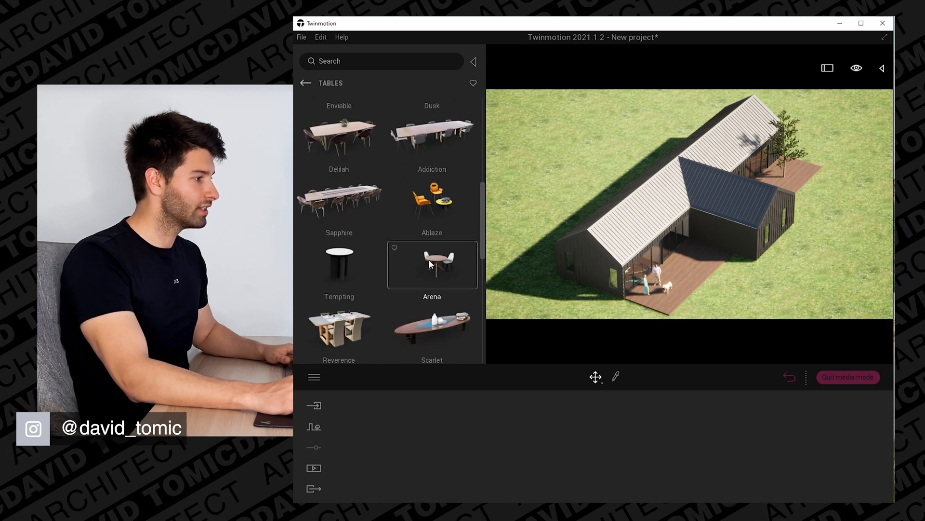
drag(438, 164, 699, 255)
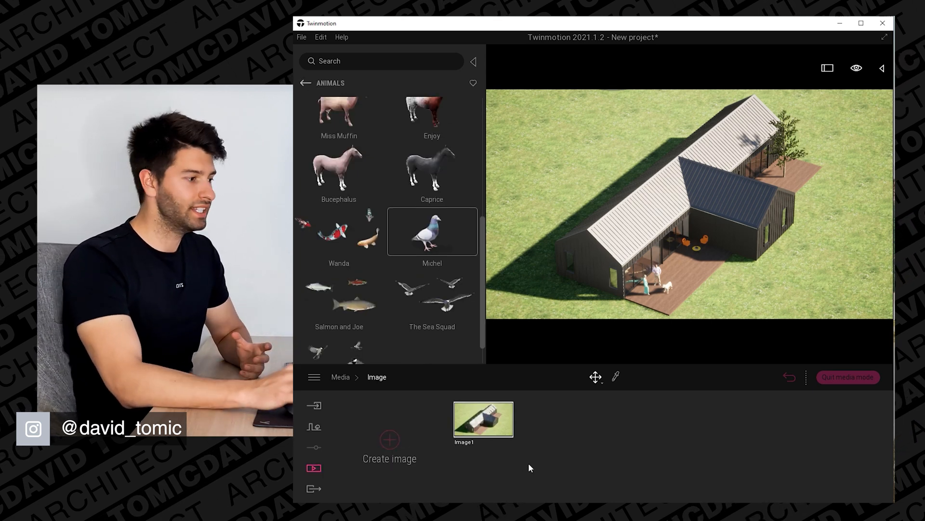
Step: Set the output size of Image1 to 4K UHD 3840x2160
mouse_move(509, 442)
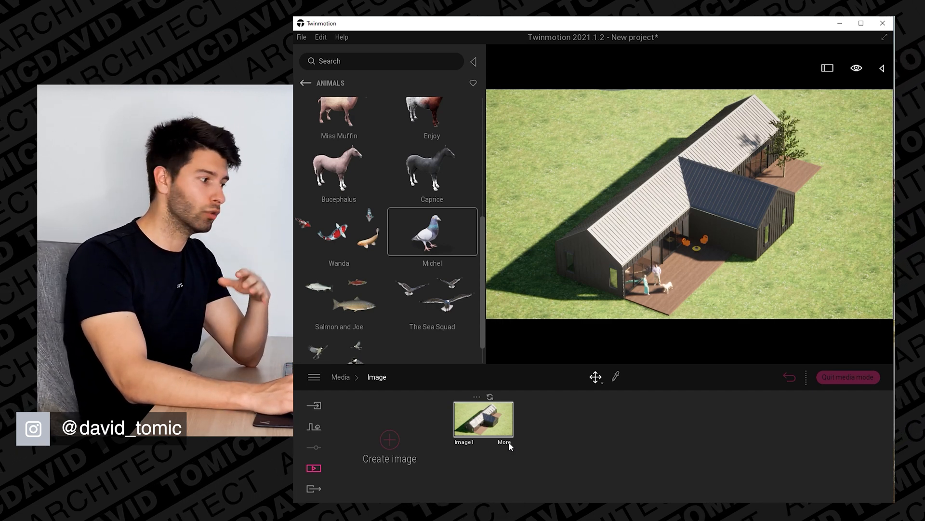
click(508, 442)
click(383, 379)
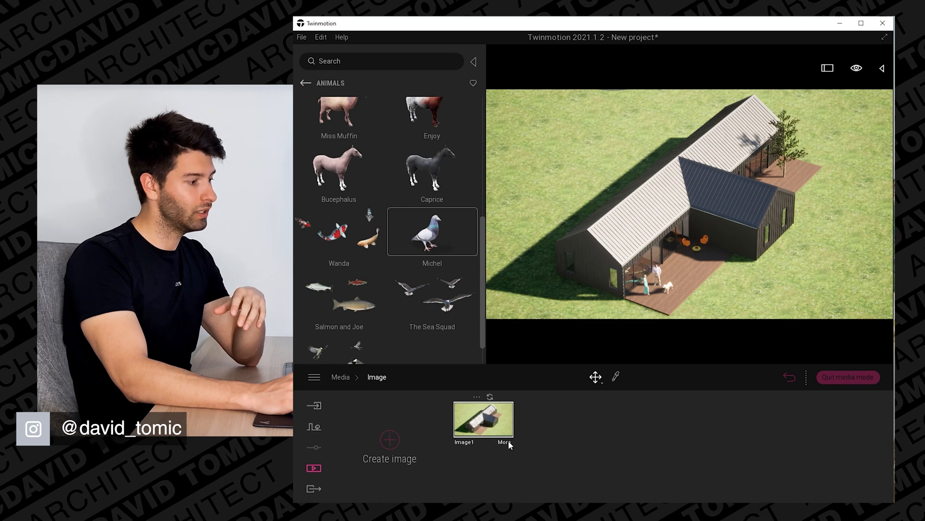
click(508, 442)
click(832, 443)
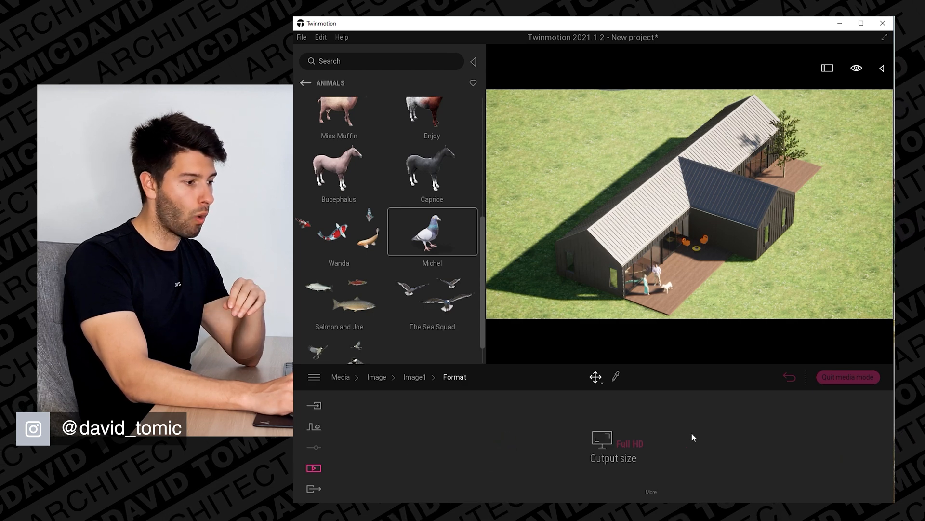
click(623, 444)
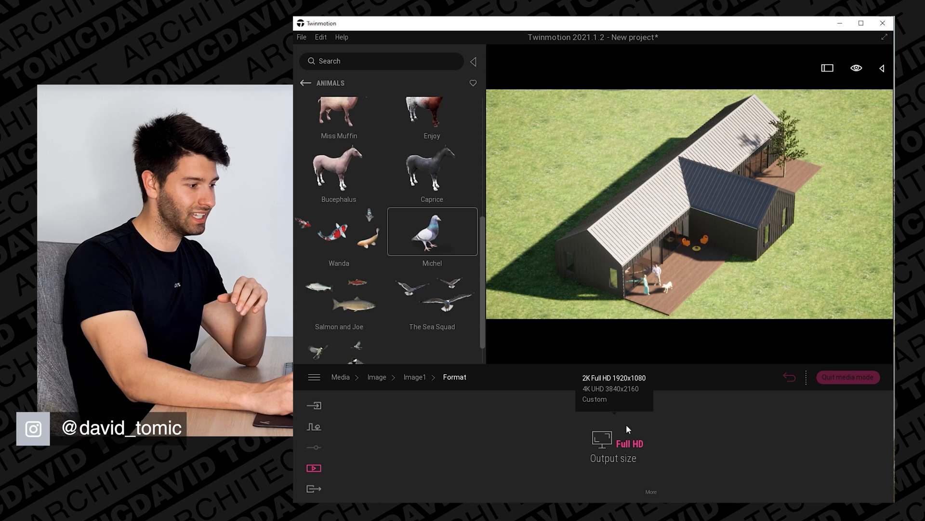
click(617, 388)
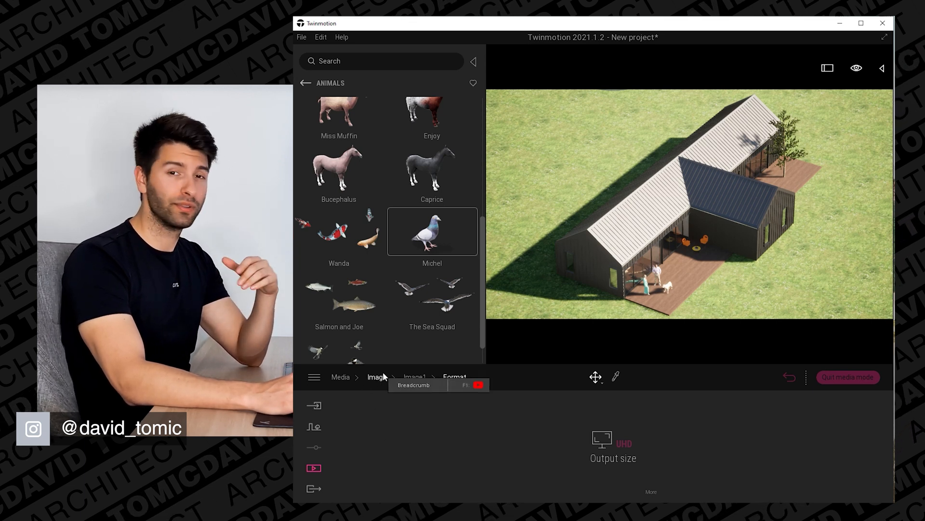
Step: Select Image1 for still image export and start the export to a chosen folder
click(314, 488)
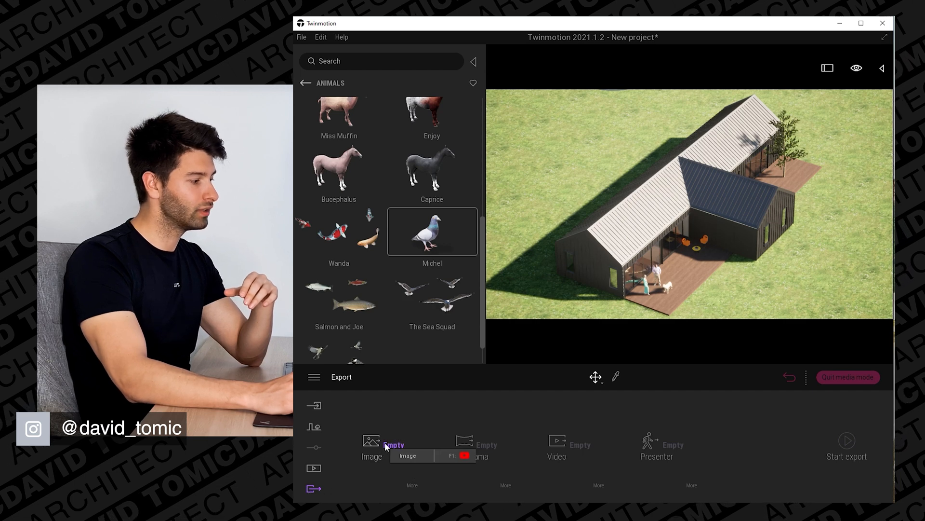
click(385, 444)
click(391, 281)
click(846, 441)
click(346, 135)
click(673, 268)
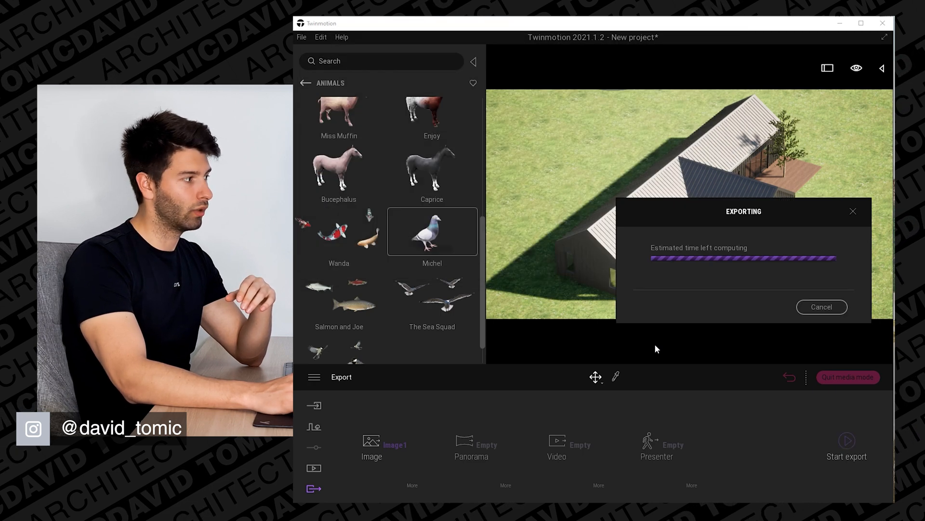
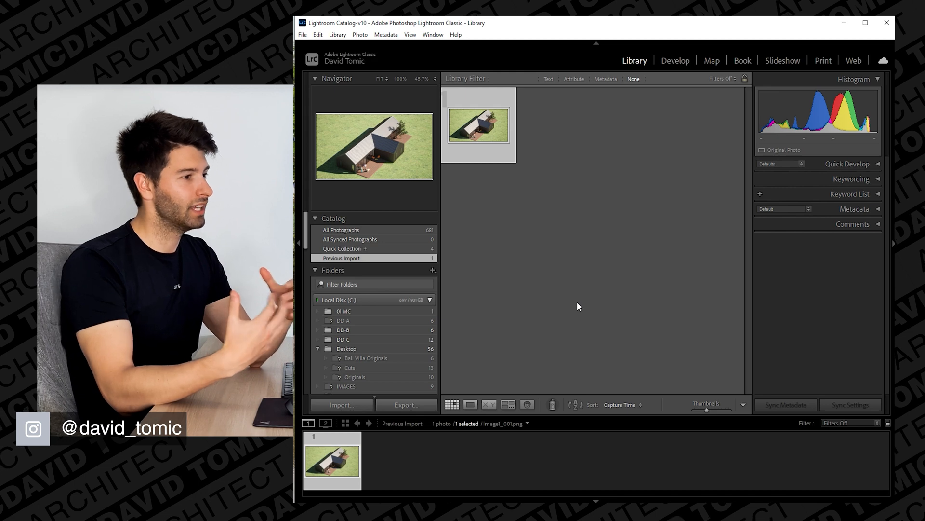
Step: Develop Image1_001.png in Lightroom Classic with the DT - TM - Winter External preset and raise Shadows to +54
click(675, 61)
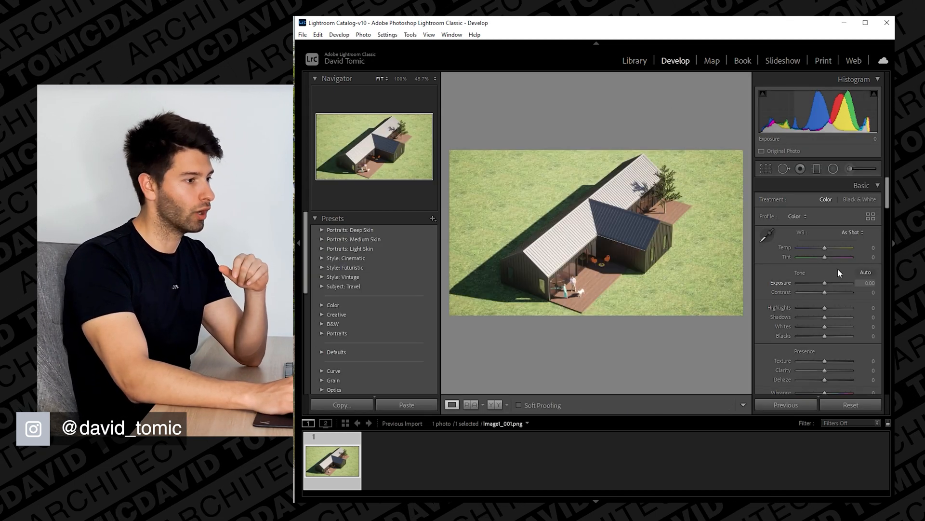
scroll(809, 316, down, 10)
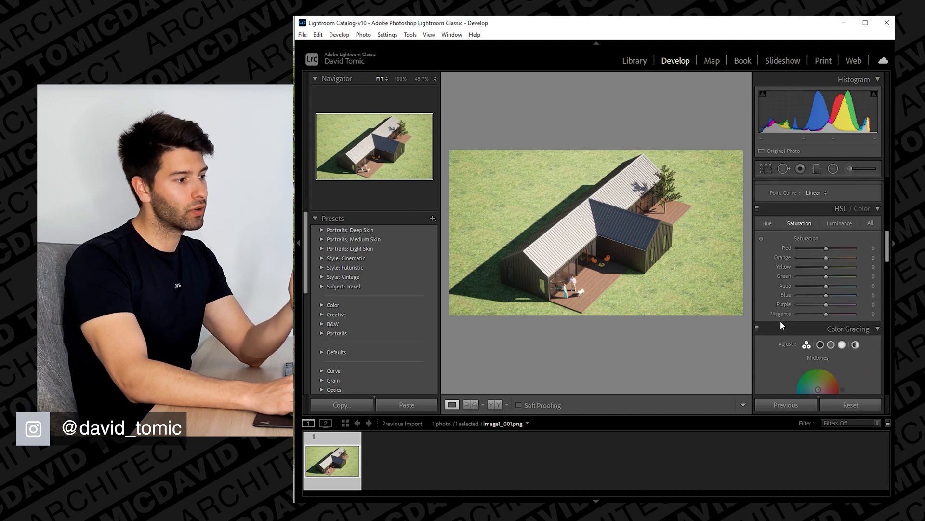
scroll(773, 323, up, 10)
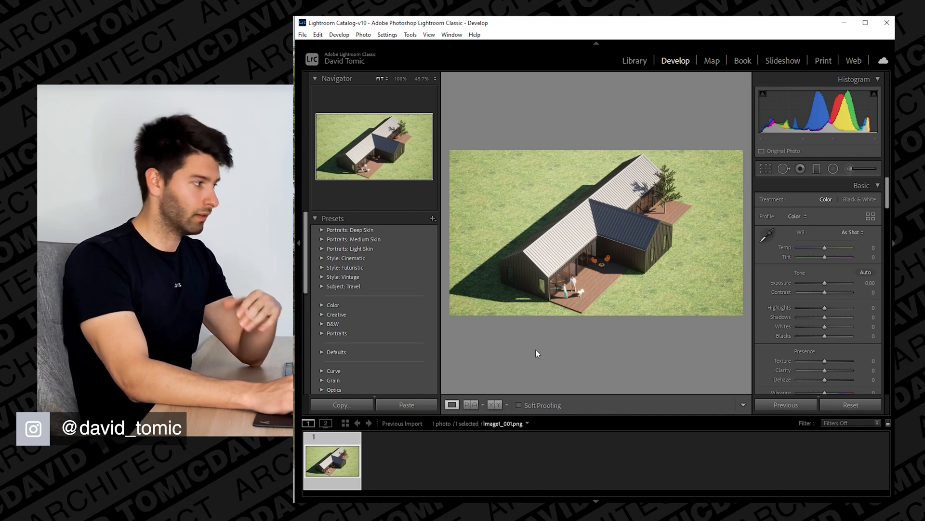
scroll(388, 327, down, 6)
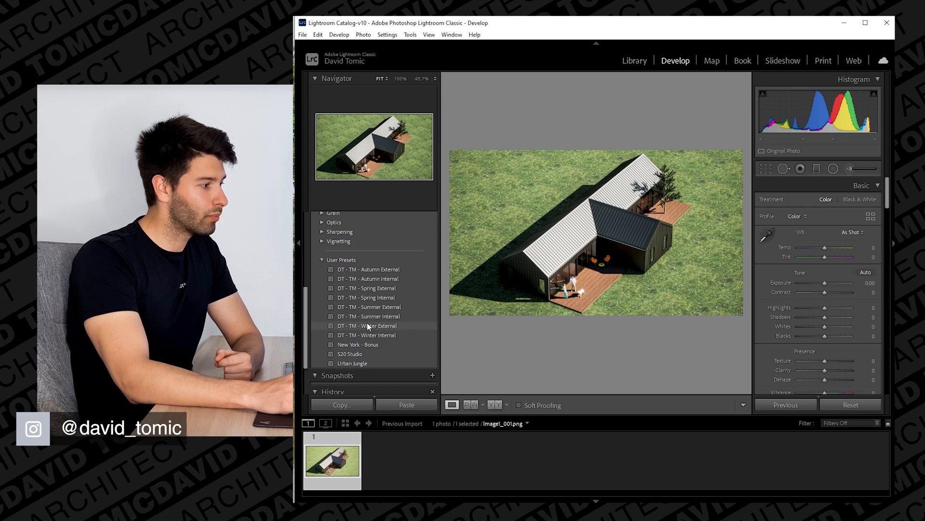
click(393, 326)
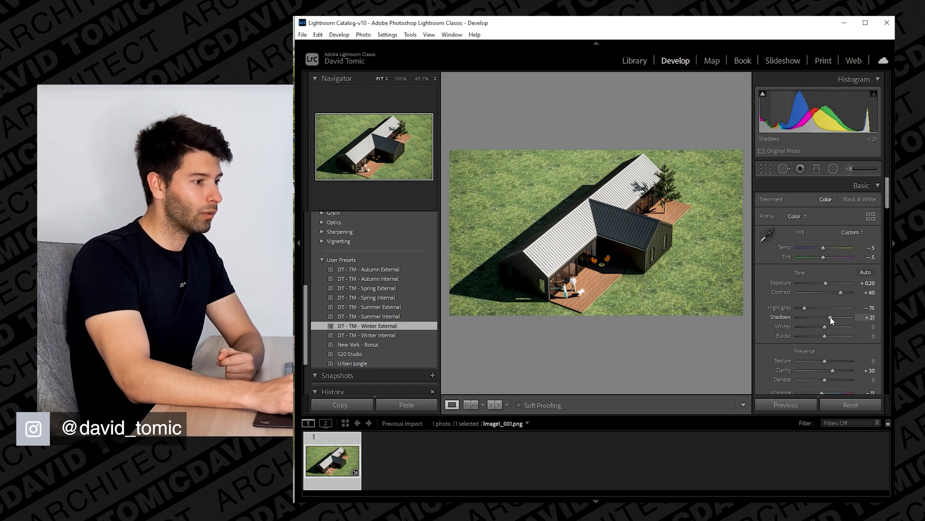
drag(830, 317, 841, 320)
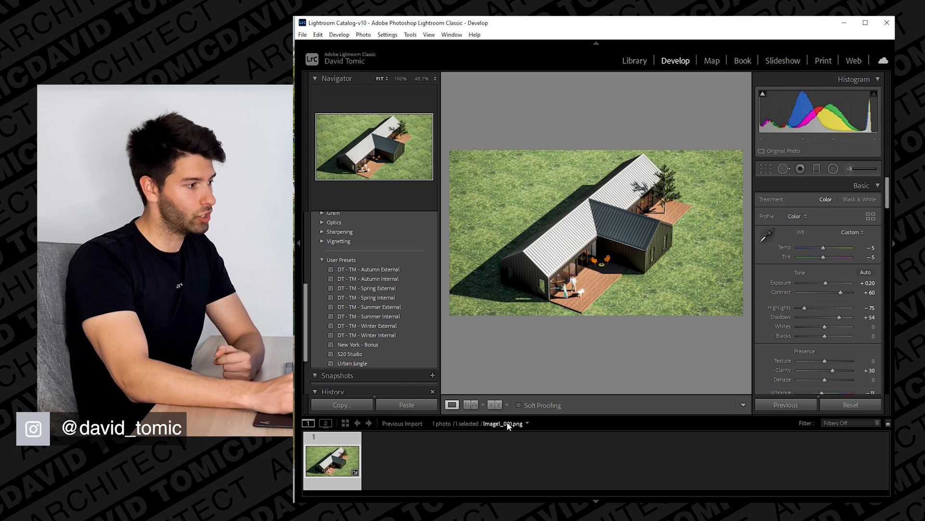
Step: Open a copy of the photo with Lightroom adjustments in Adobe Photoshop 2021
right_click(332, 462)
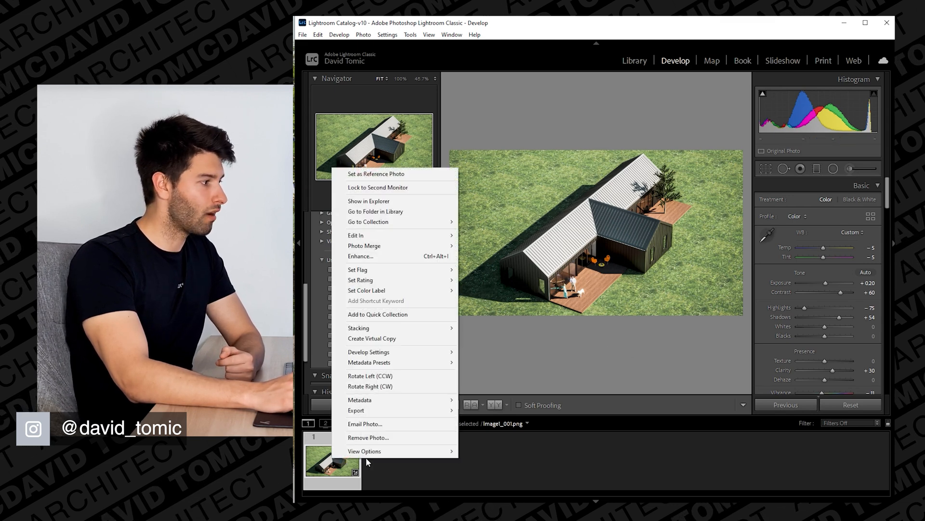
mouse_move(426, 236)
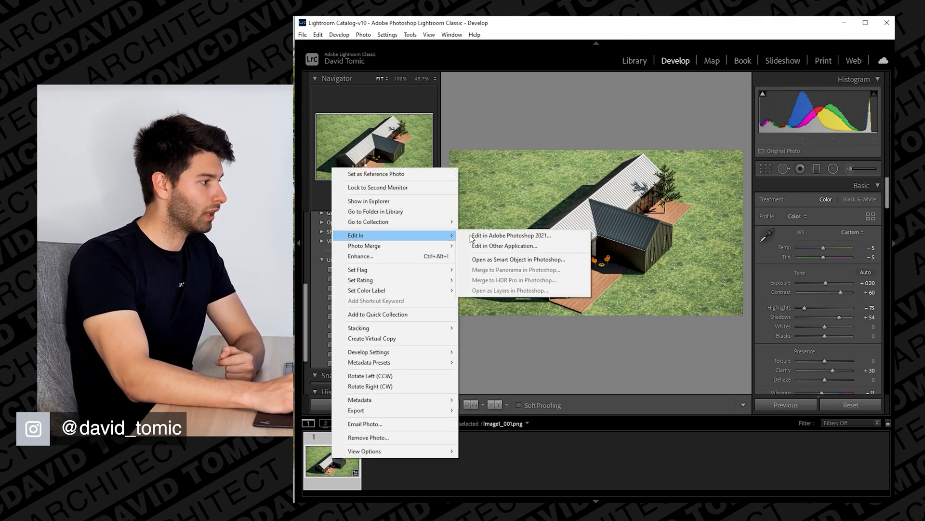
click(531, 236)
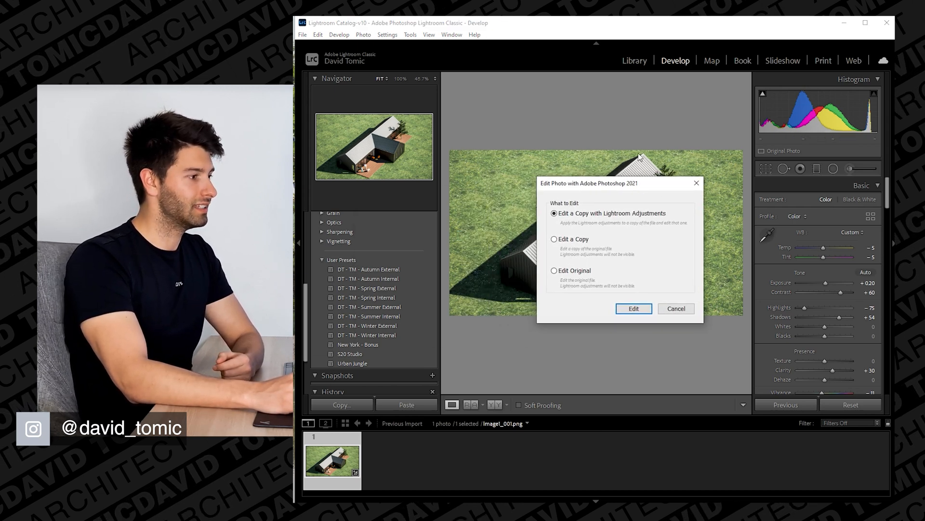
click(634, 307)
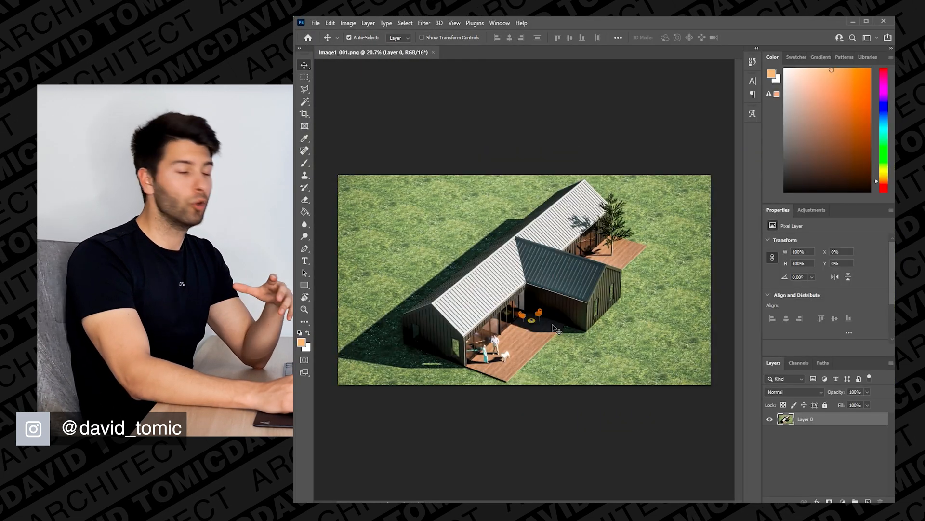
Step: Outline the house with its decks, tree and cast shadows using the Polygonal Lasso Tool
click(305, 89)
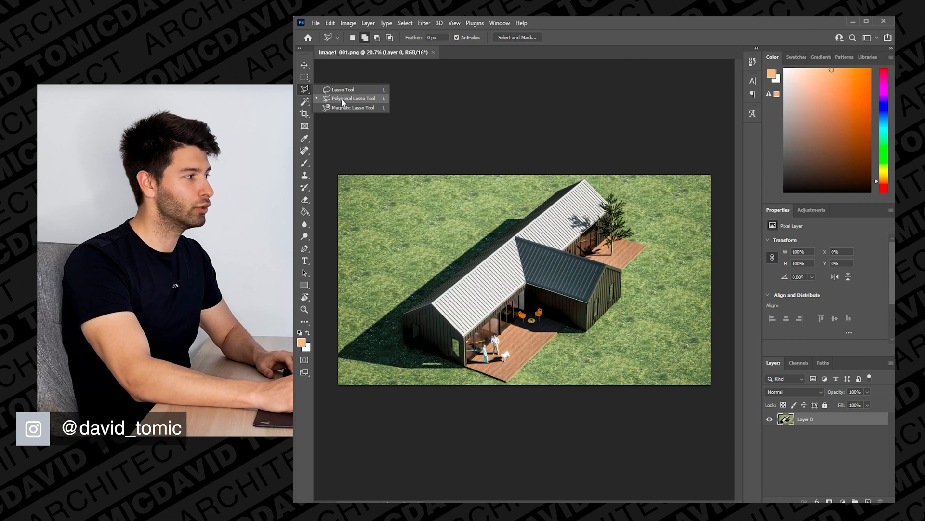
click(370, 100)
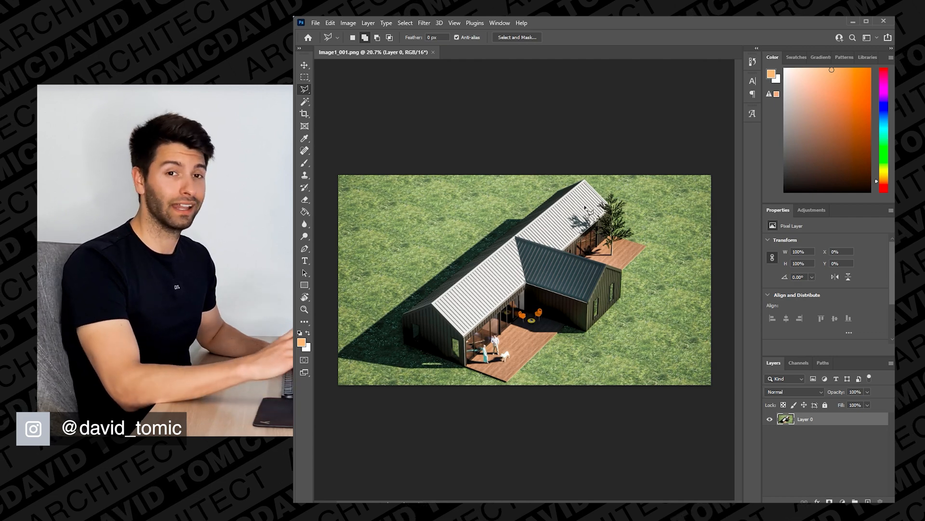
alt+scroll(388, 359, up, 3)
alt+scroll(393, 365, up, 5)
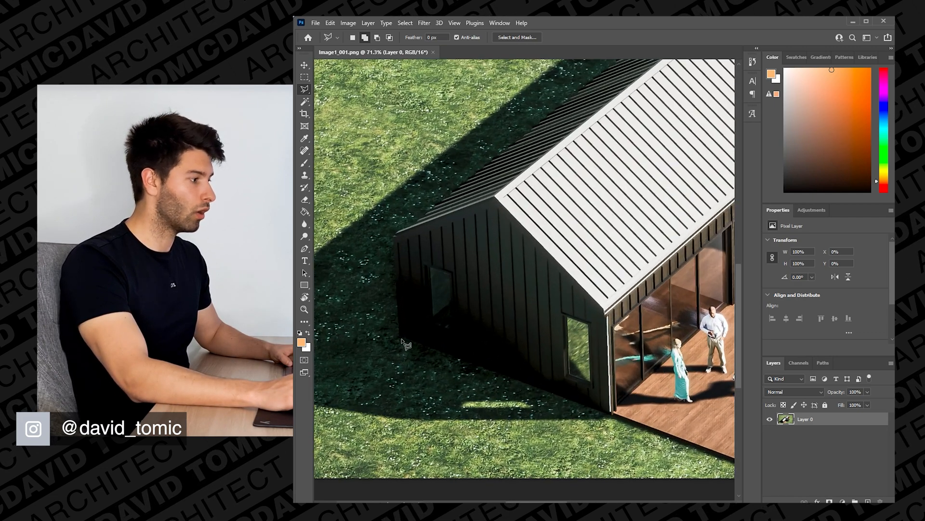
alt+scroll(551, 349, down, 4)
alt+scroll(550, 349, down, 4)
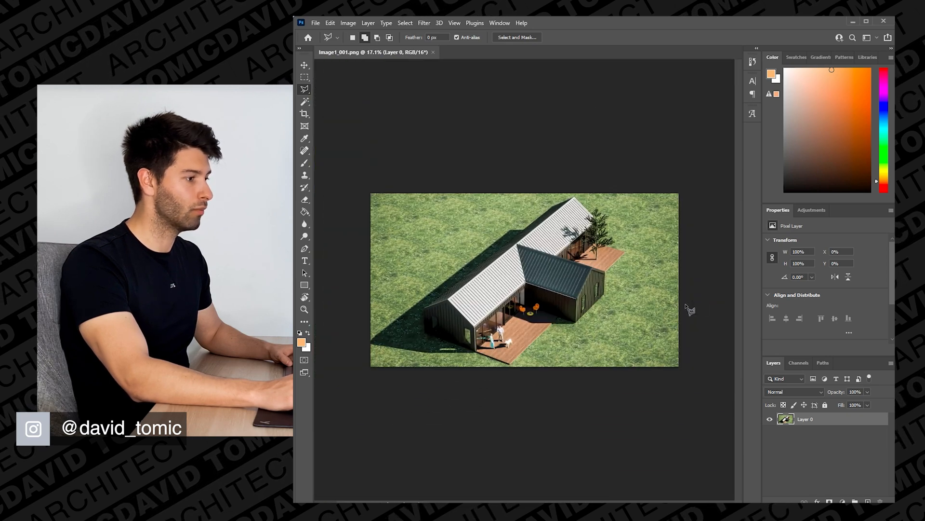
alt+scroll(506, 399, up, 9)
alt+scroll(505, 398, up, 3)
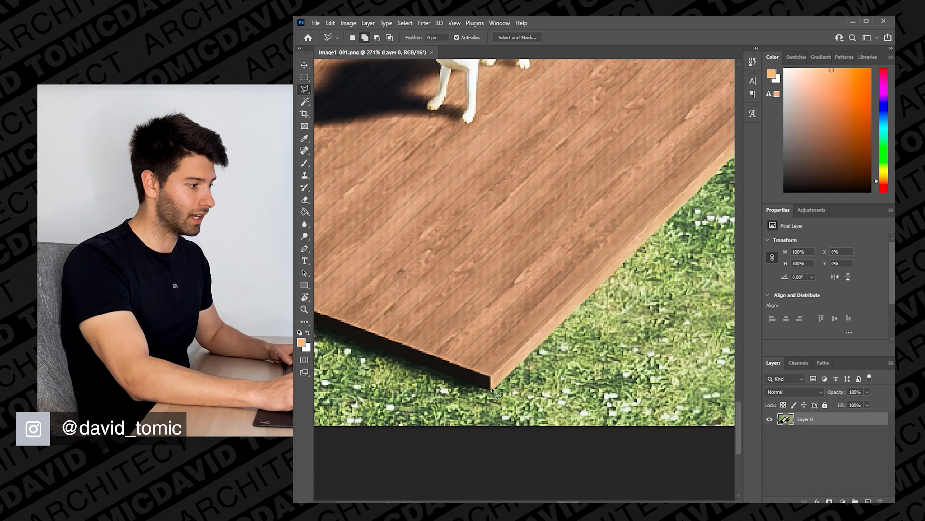
click(492, 390)
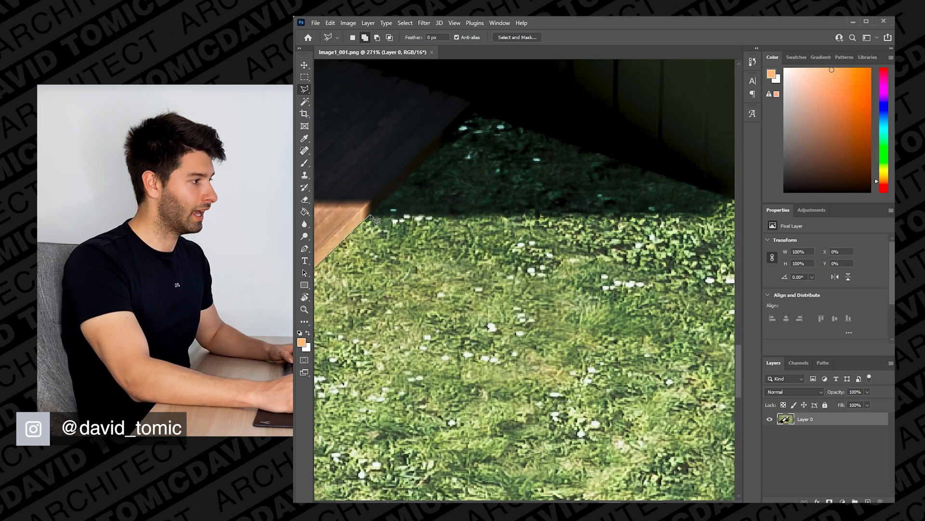
click(370, 214)
drag(714, 212, 608, 213)
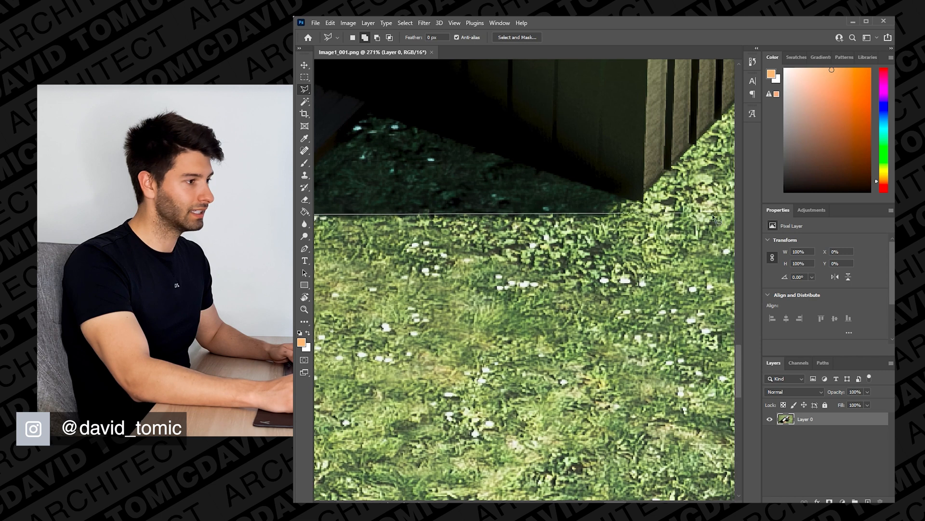
click(606, 215)
click(628, 198)
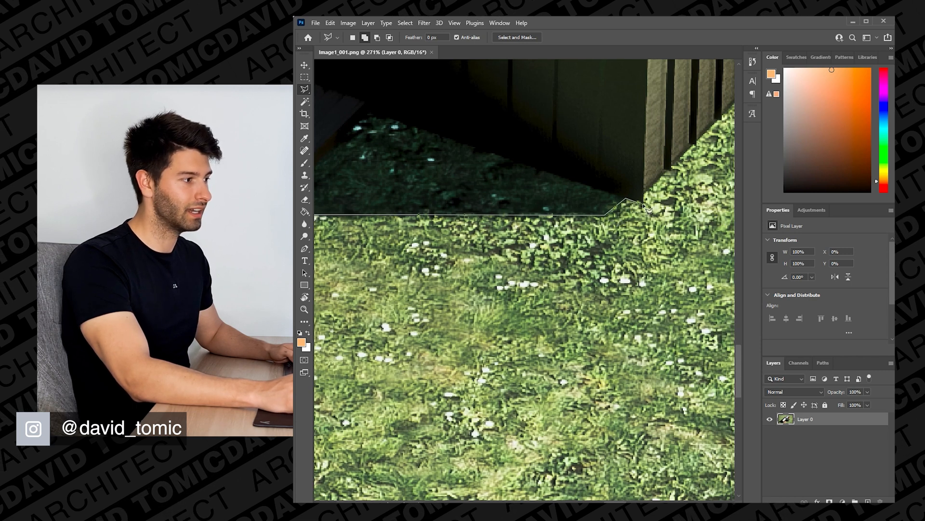
click(644, 197)
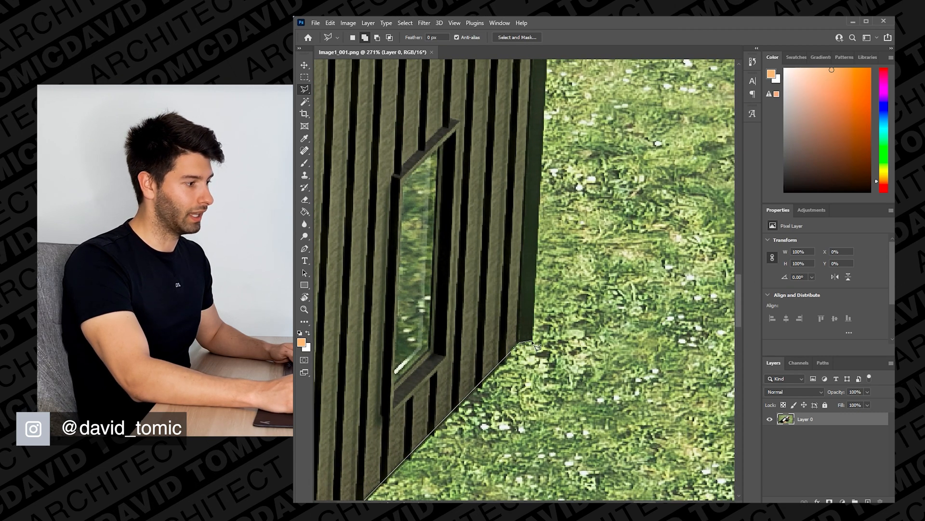
click(533, 342)
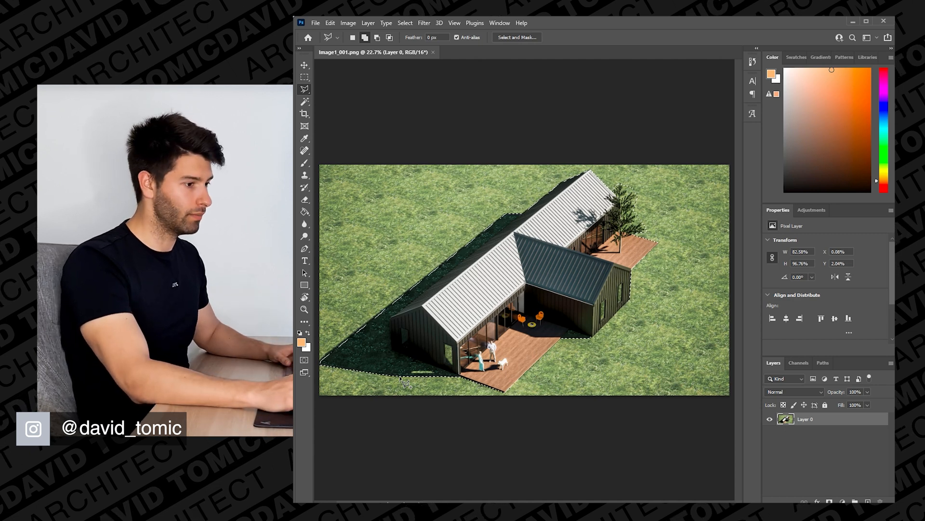
Step: Invert the selection and delete the grass background around the house
key(ctrl+shift+i)
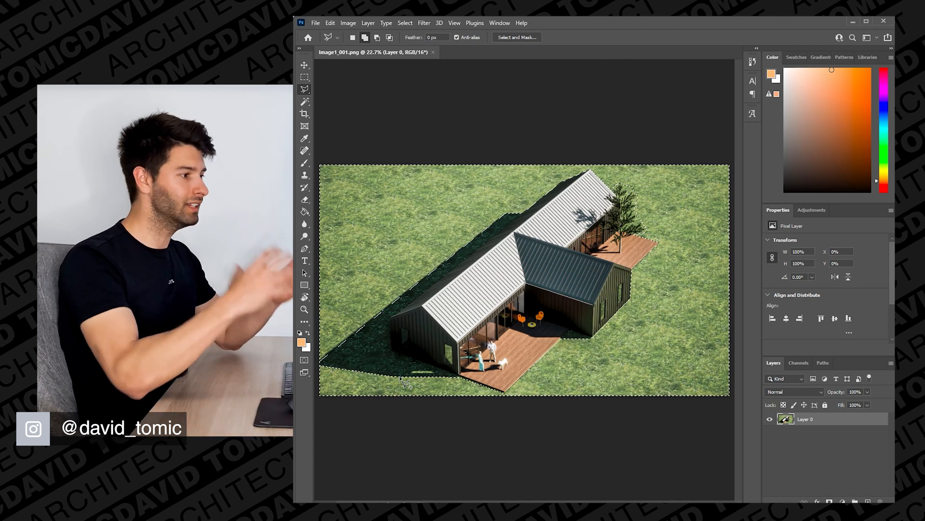
key(Delete)
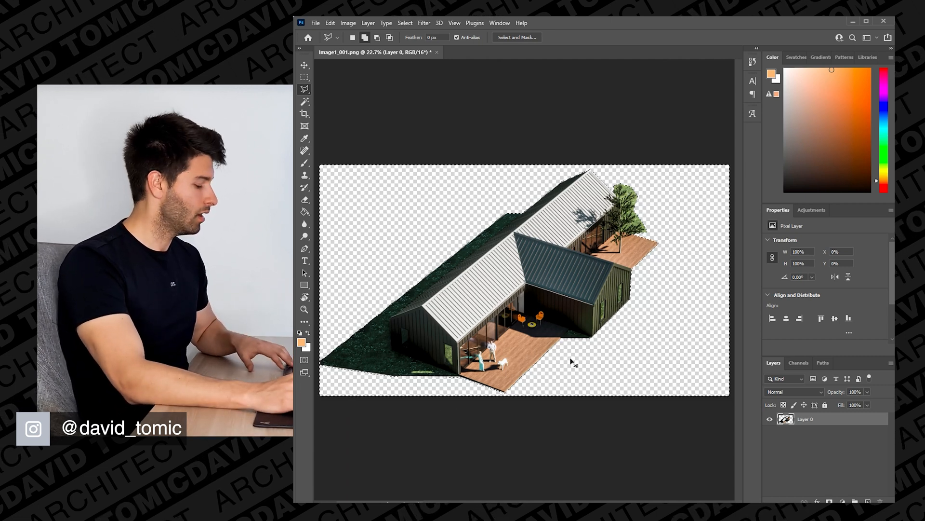
Step: Clear the background selection and select the grass behind the tree using the Magic Wand Tool with a tolerance of 50
key(Delete)
key(ctrl+d)
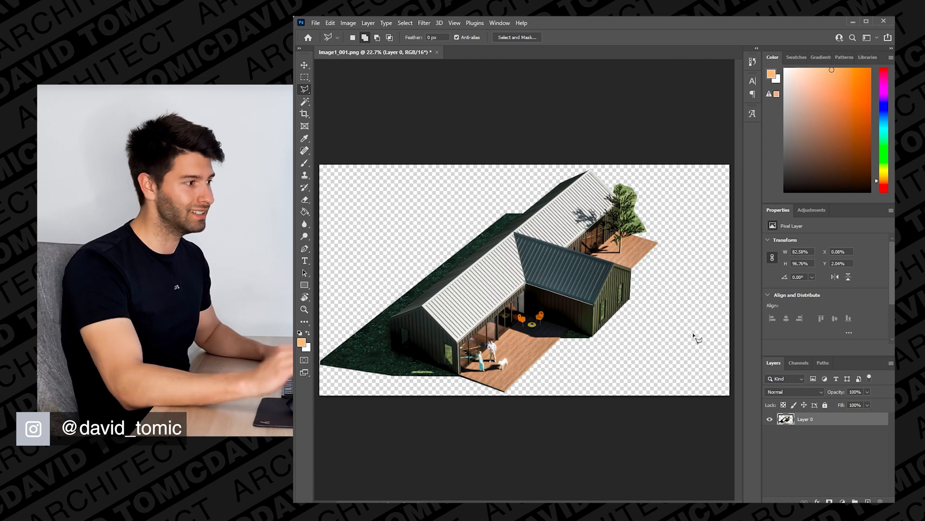
alt+scroll(653, 219, up, 8)
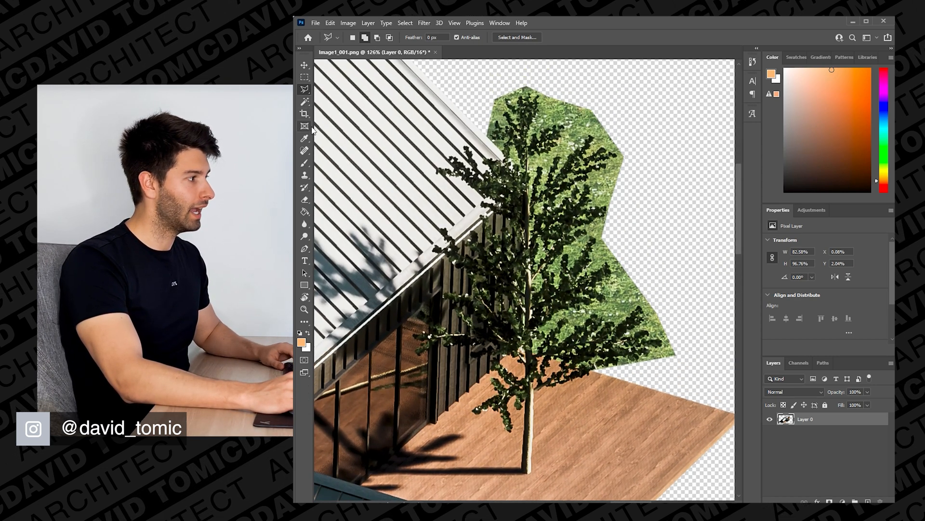
click(306, 102)
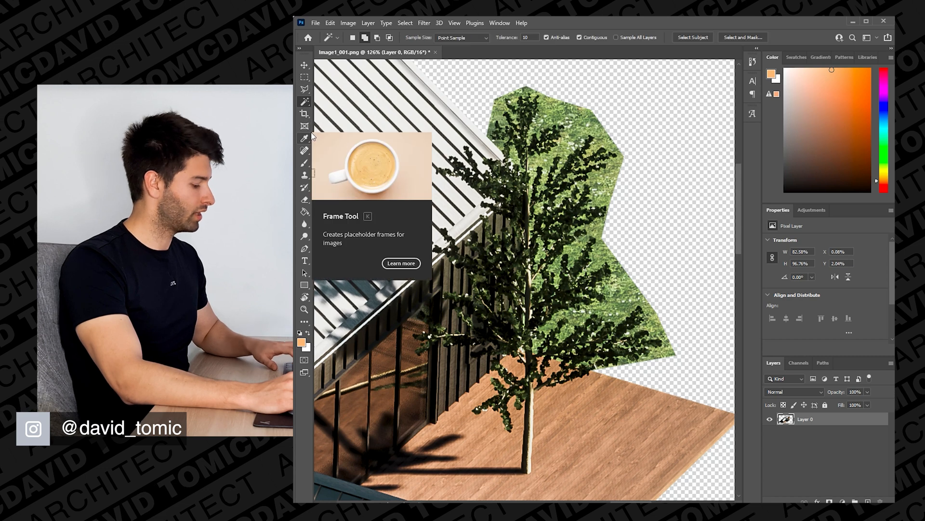
right_click(304, 103)
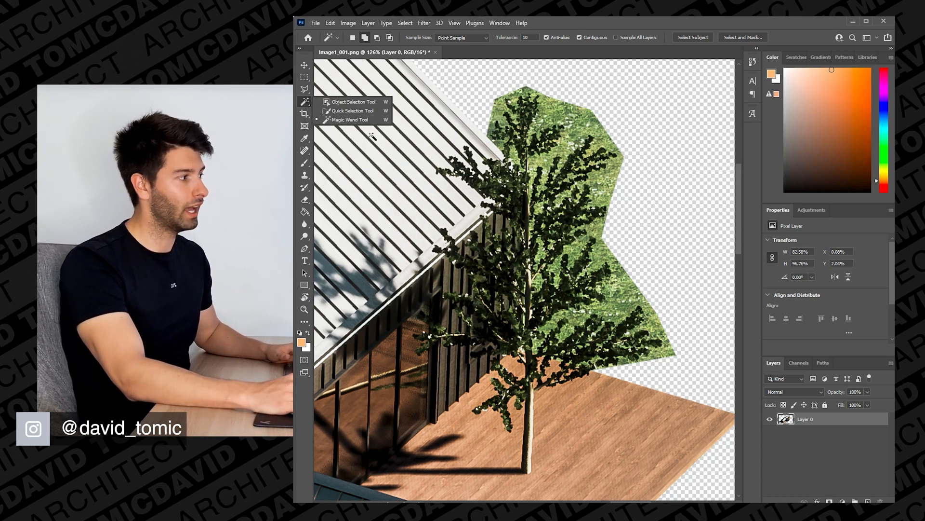
click(351, 120)
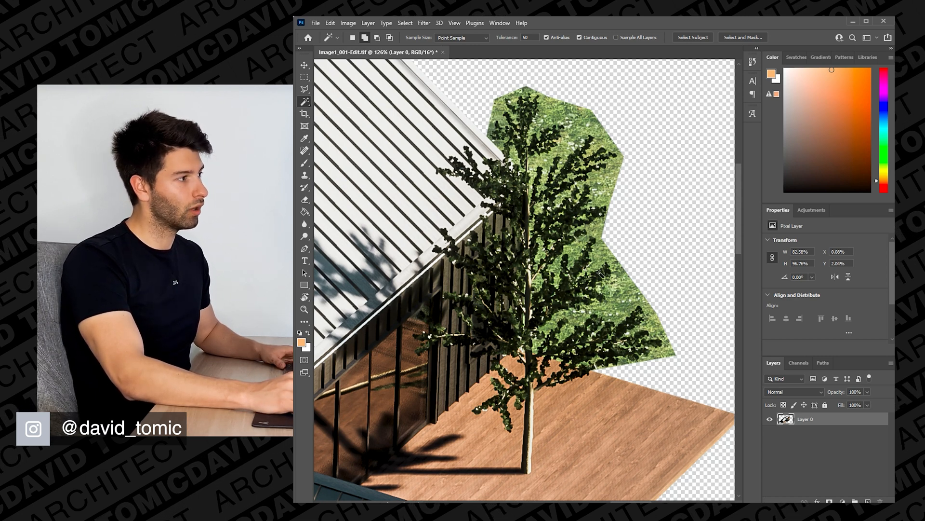
click(616, 315)
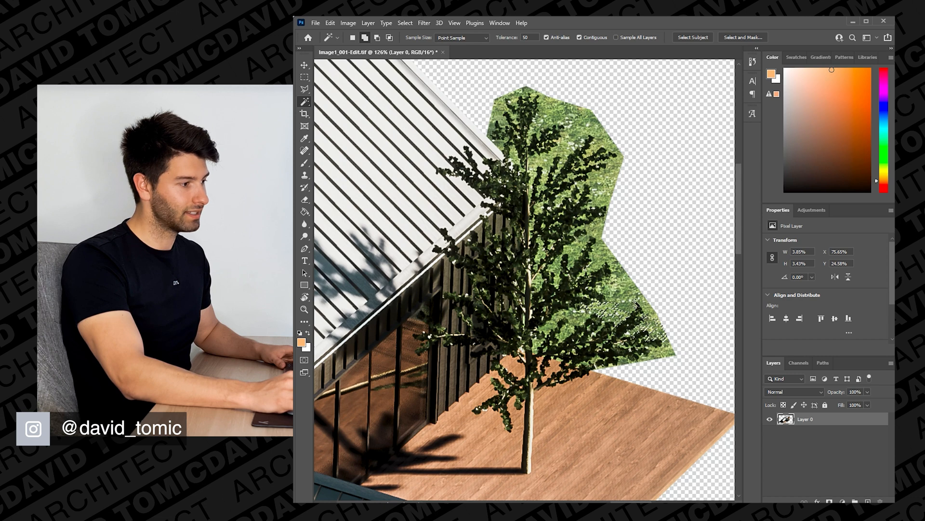
click(633, 288)
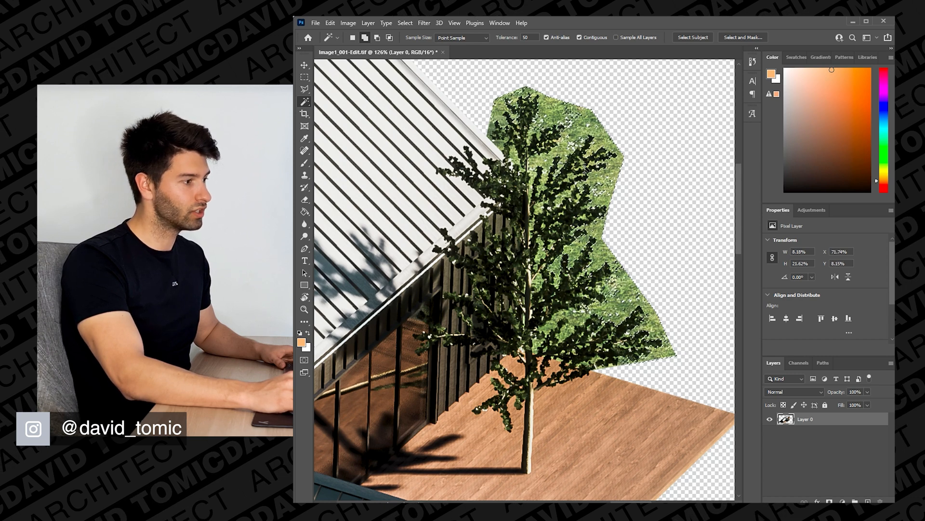
Step: Set the tolerance to 1, extend the selection to similar pixels and delete the grass around the tree
click(522, 38)
text(1)
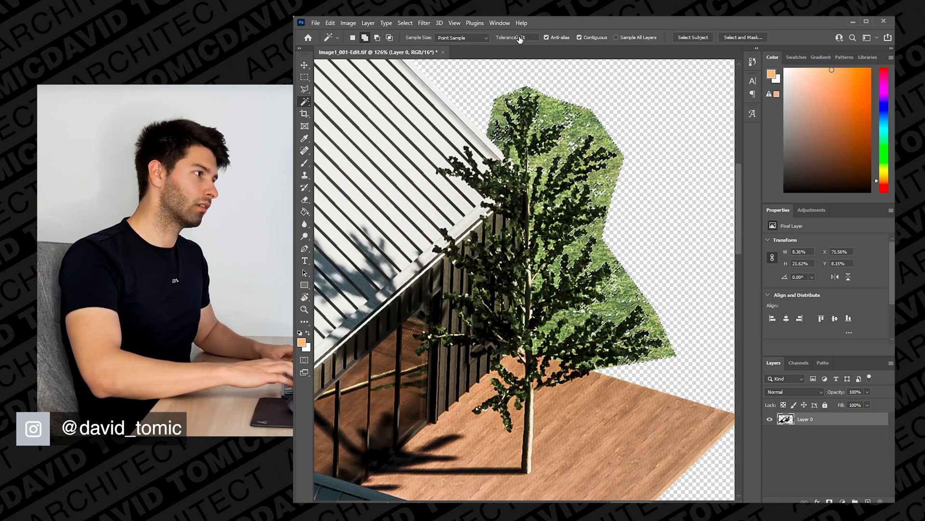
click(405, 23)
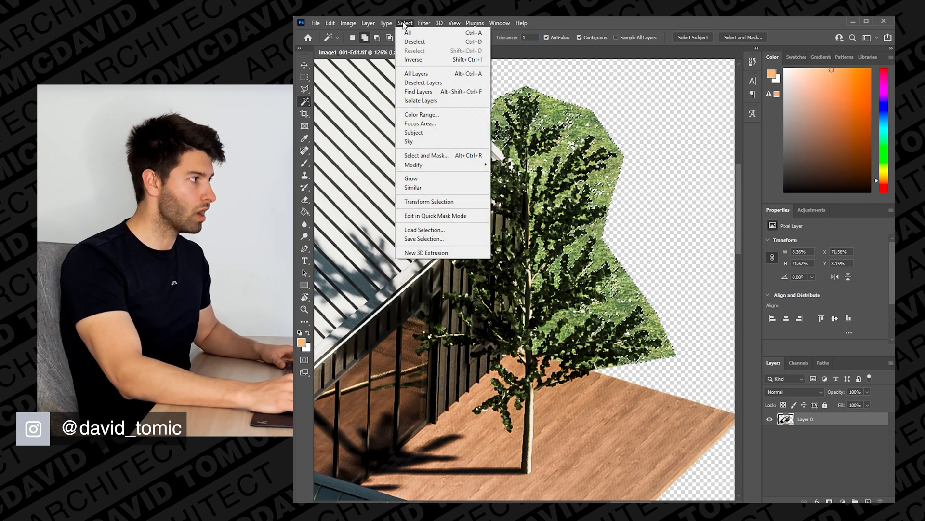
click(414, 188)
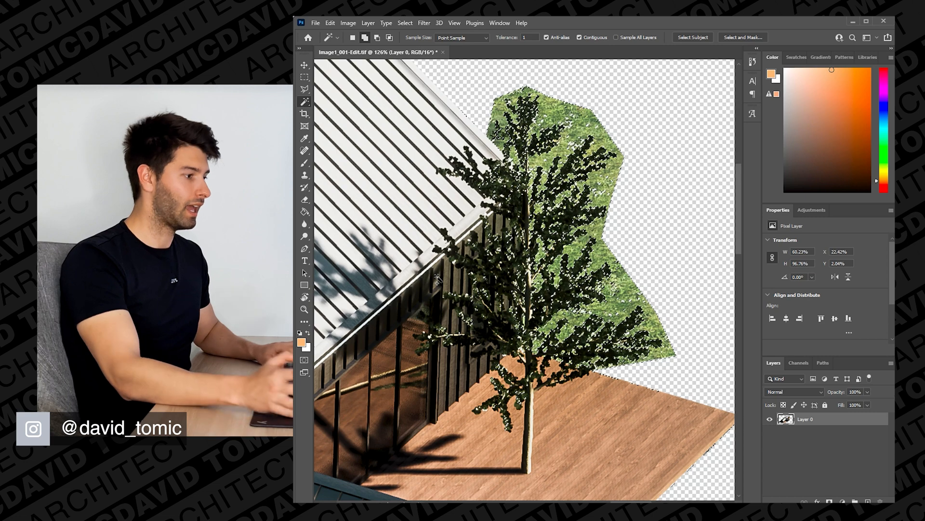
key(Delete)
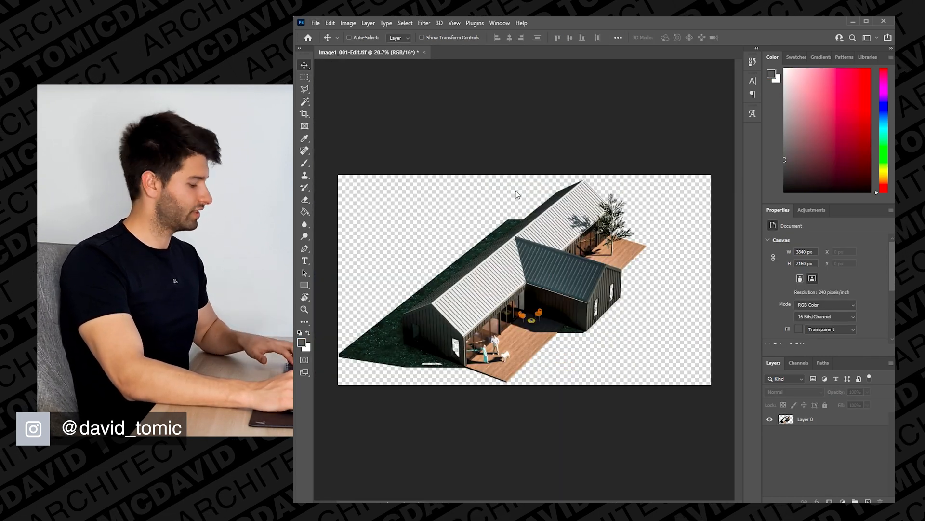
Step: Save a PNG copy of the cut-out as diagram raw on the Desktop, using the large file size (fastest saving) option
key(ctrl+shift+s)
click(420, 234)
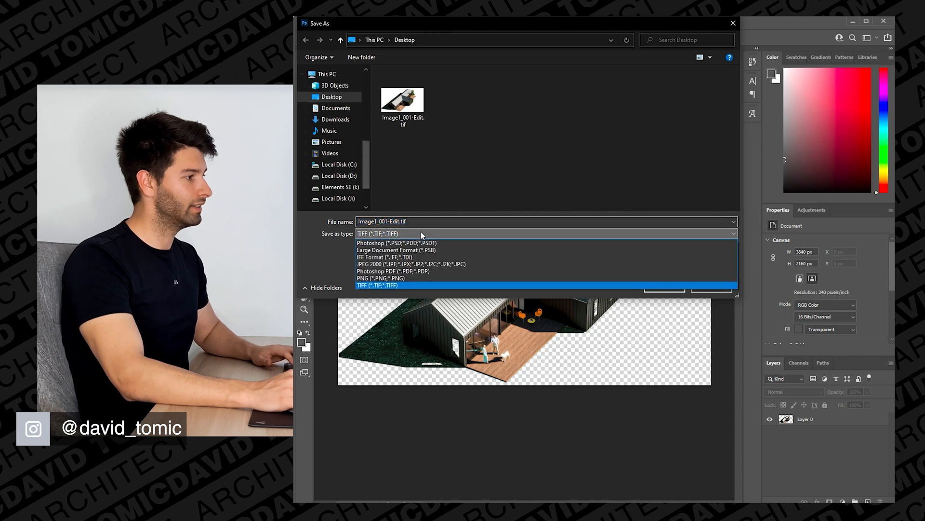
click(424, 233)
click(653, 252)
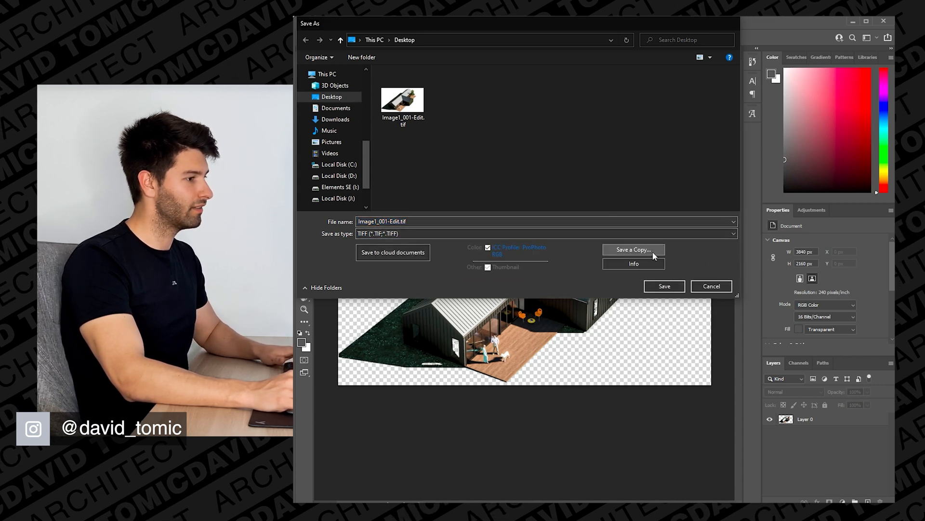
click(405, 234)
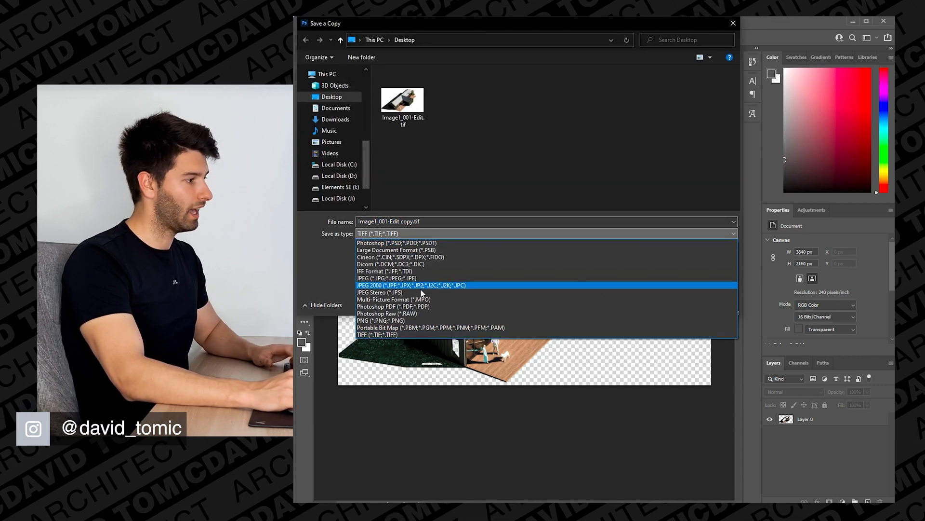
click(424, 320)
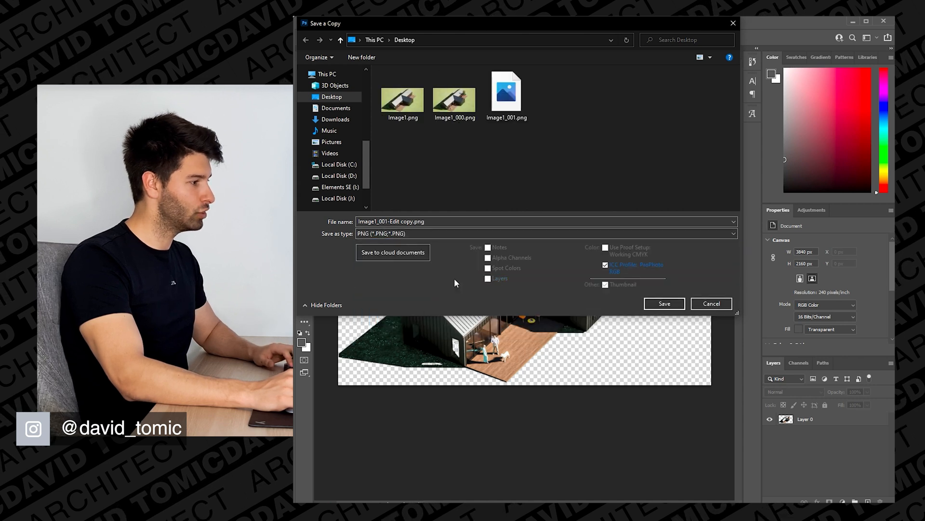
click(453, 222)
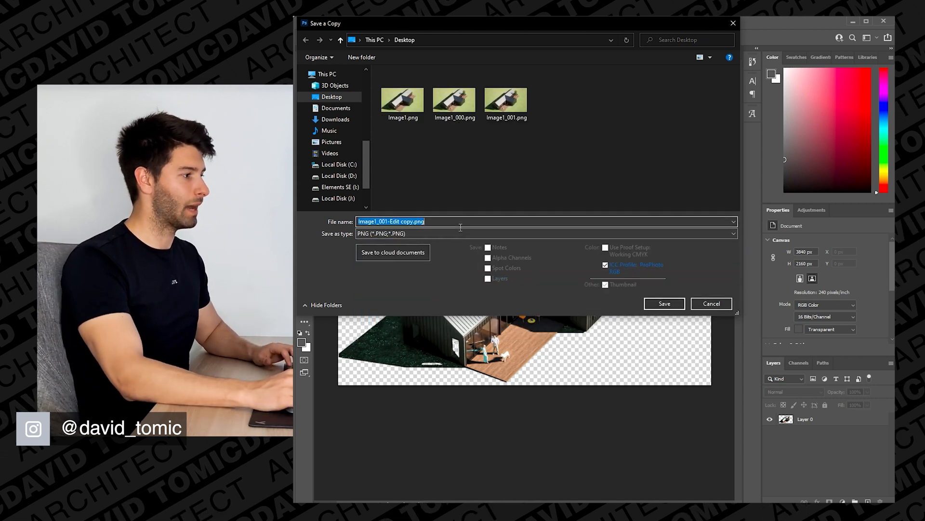
text(diam)
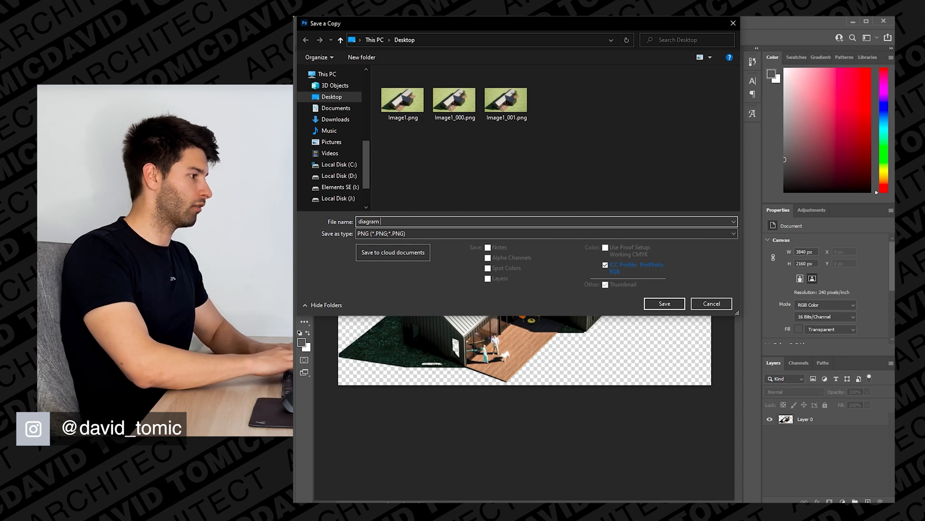
key(Return)
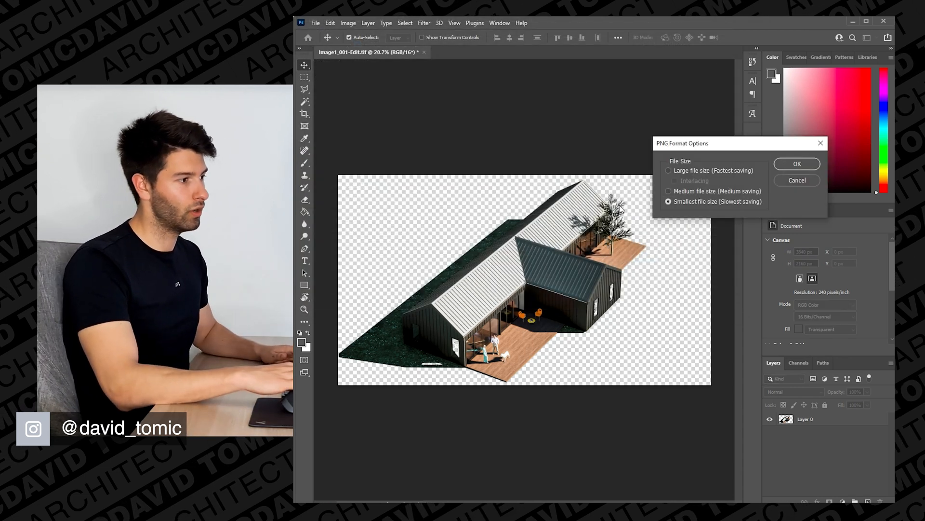
click(678, 171)
click(789, 166)
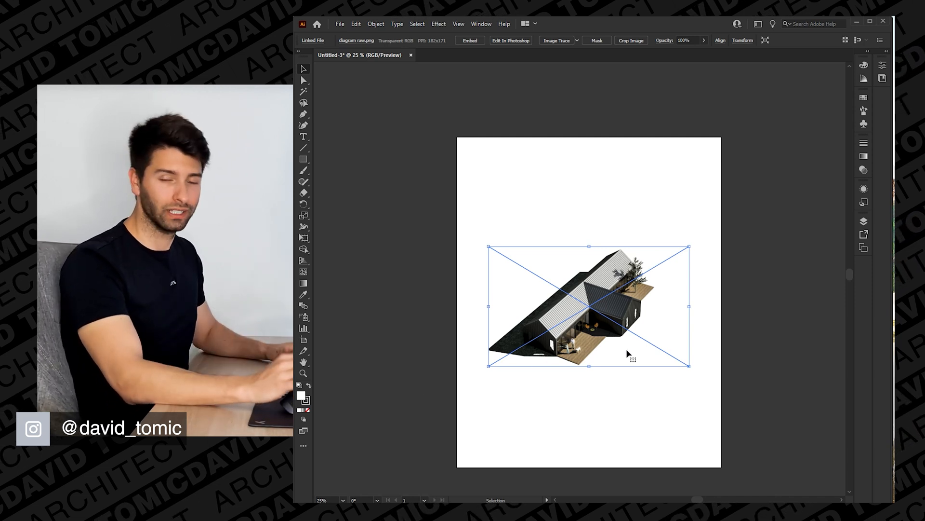
Step: In Adobe Illustrator, nudge the placed diagram raw.png slightly upward on the artboard and lock its layer
alt+scroll(532, 387, up, 1)
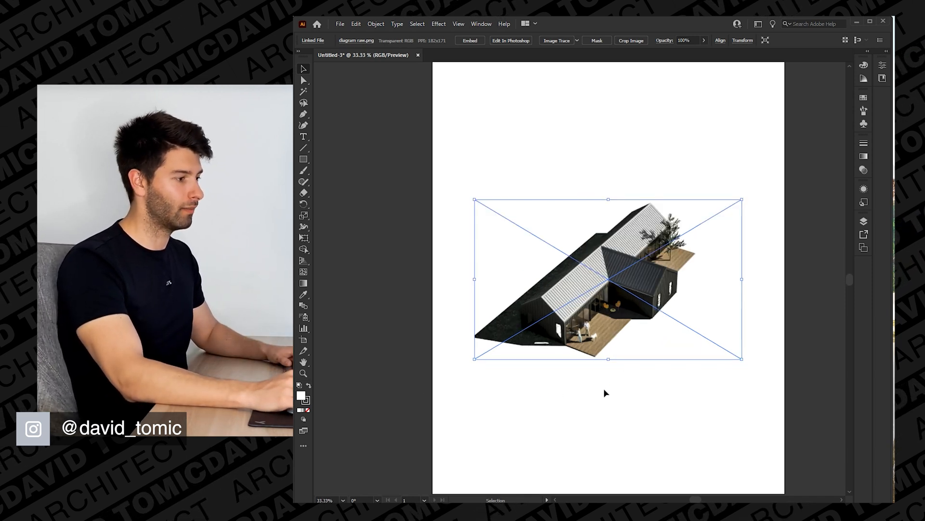
click(864, 221)
alt+scroll(632, 320, down, 1)
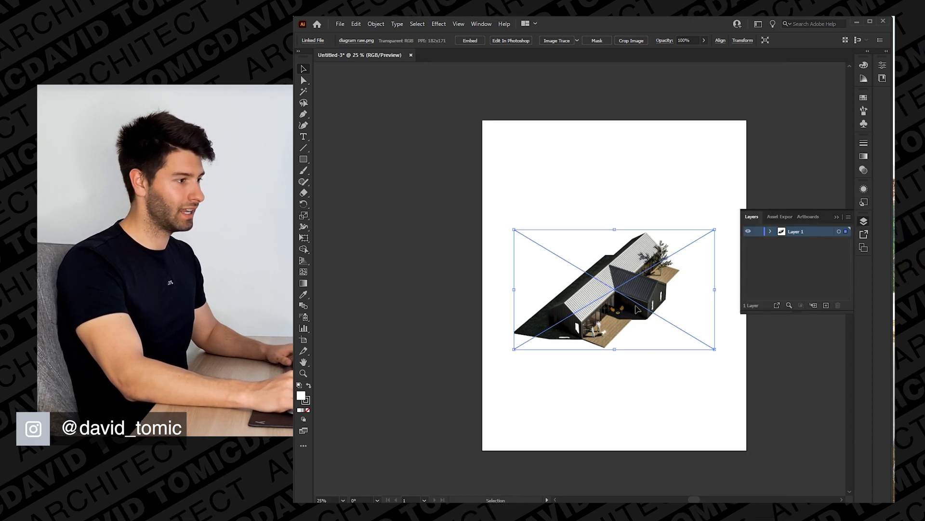
drag(639, 308, 636, 301)
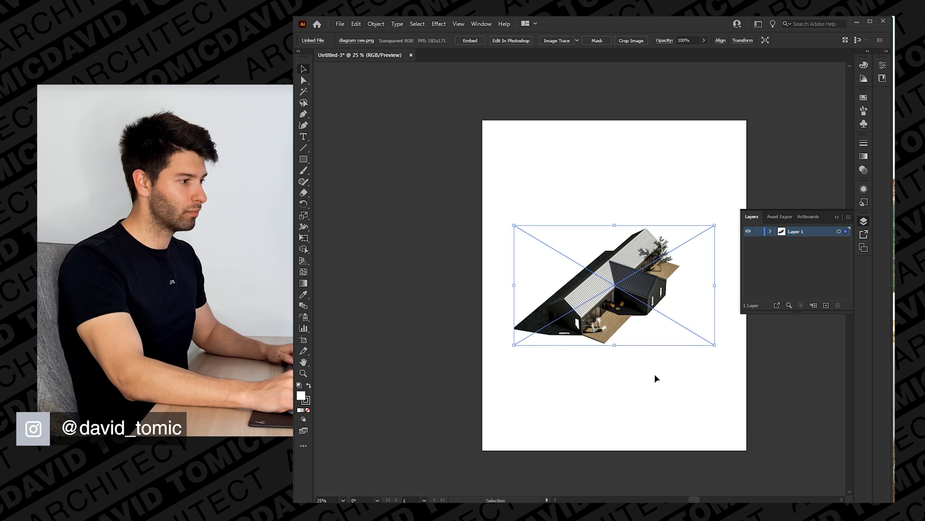
click(655, 375)
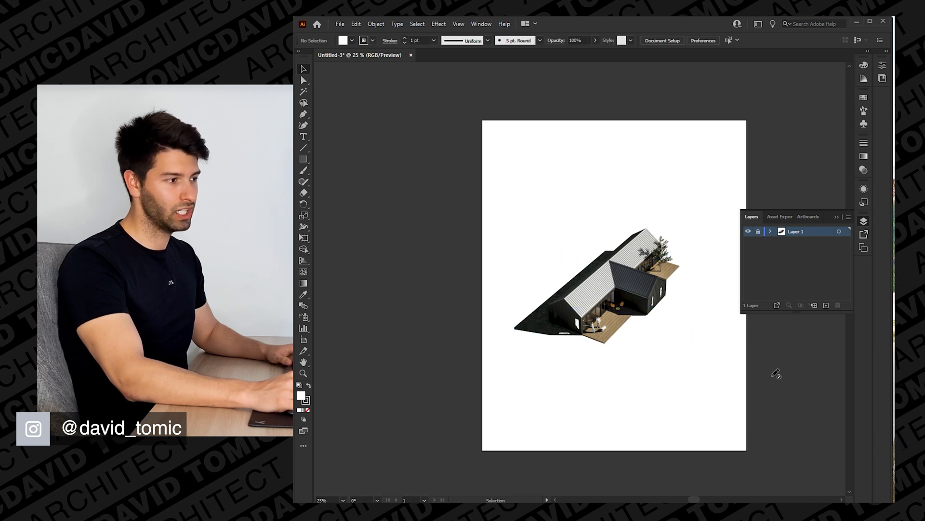
Step: Add layers named shadows and diagrams above the image layer and make shadows the active layer
click(826, 305)
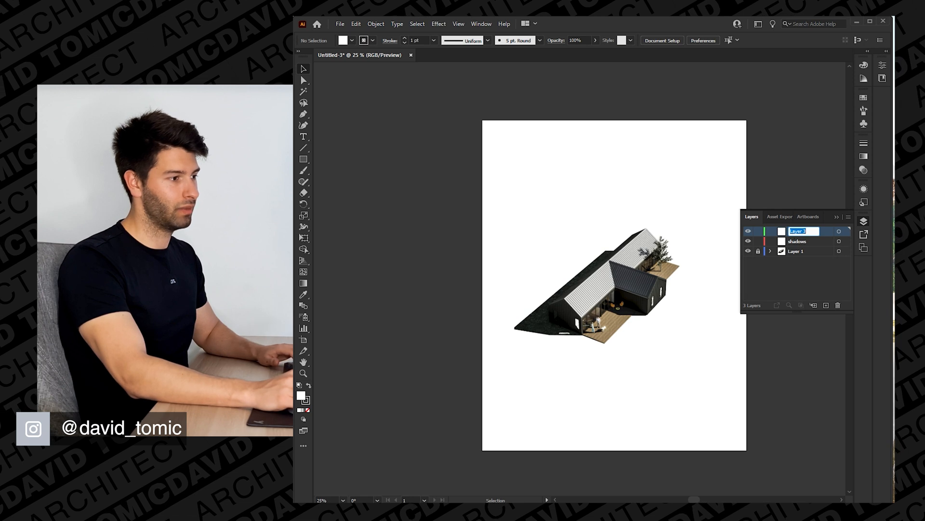
text(diagrams)
key(Return)
click(798, 242)
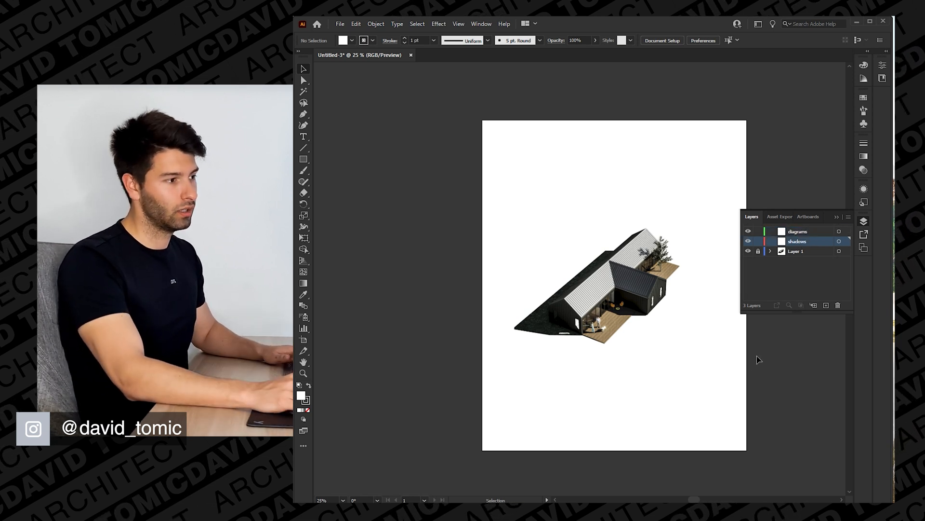
click(837, 218)
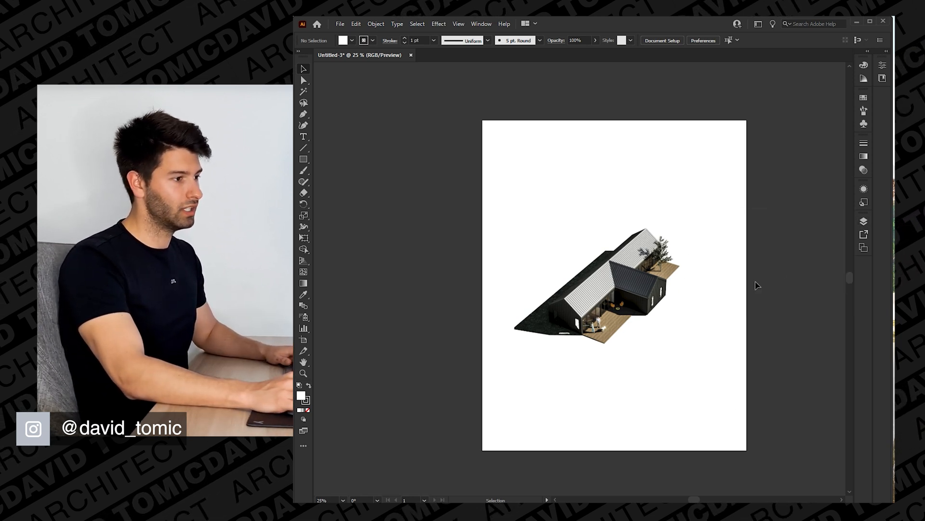
Step: Trace the cast shadow beside the house with the Pen tool, starting at the front deck corner, and fill it with black 000000 without a stroke
click(303, 114)
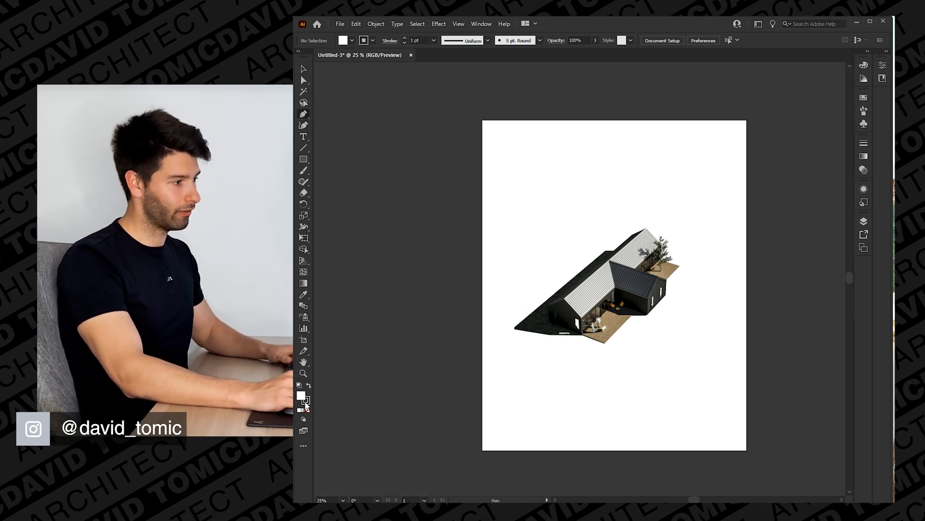
alt+scroll(553, 341, up, 4)
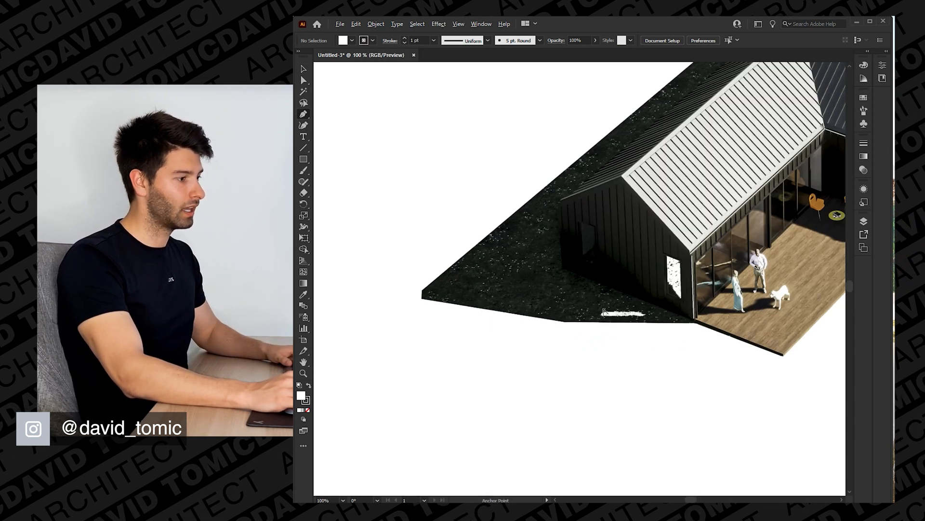
alt+scroll(737, 348, up, 3)
click(747, 339)
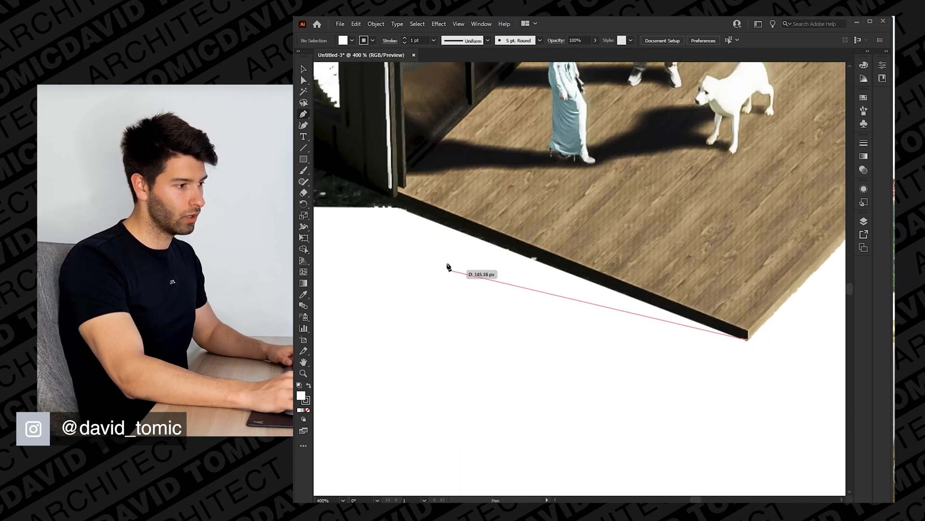
click(400, 208)
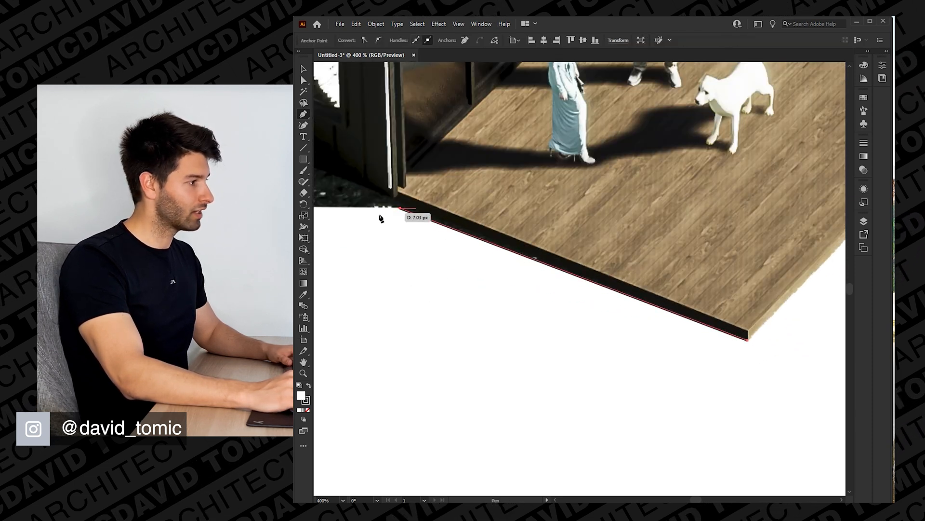
alt+scroll(323, 222, down, 8)
alt+scroll(322, 225, up, 4)
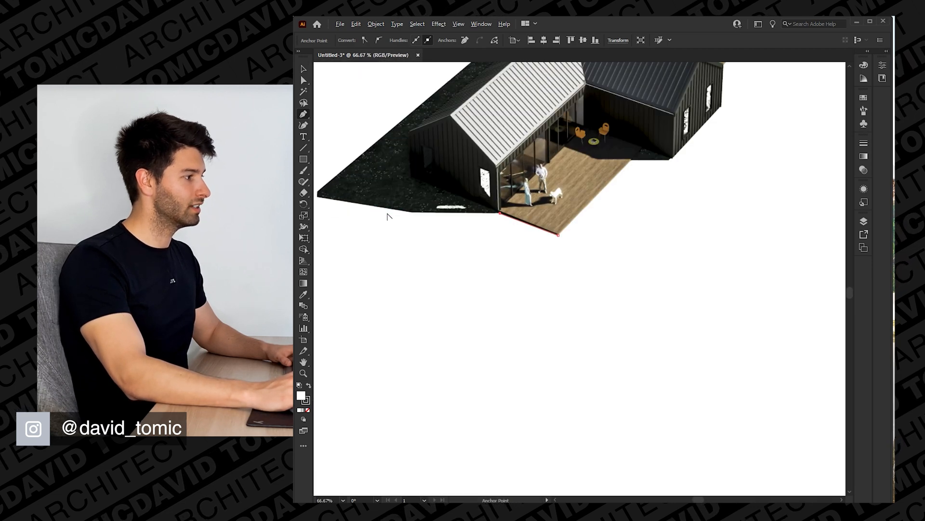
alt+scroll(414, 215, up, 5)
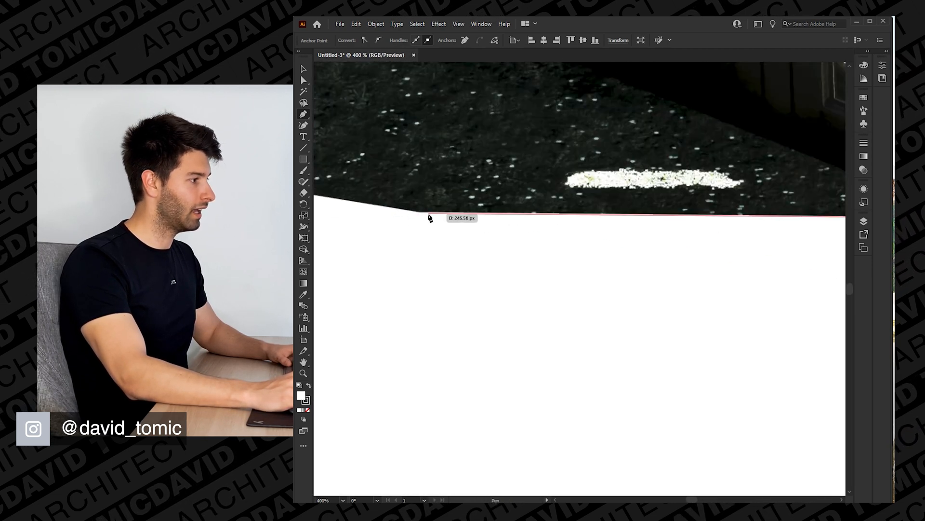
click(418, 212)
alt+scroll(419, 216, down, 5)
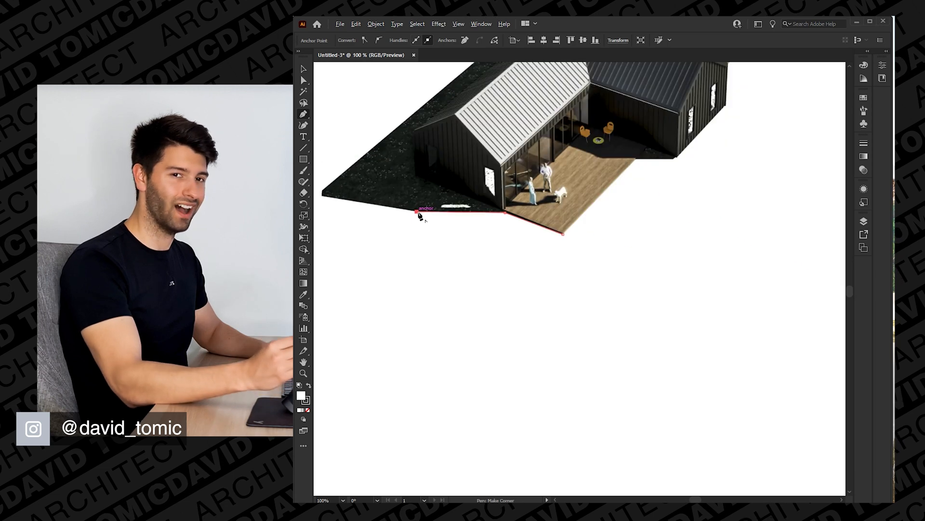
alt+scroll(337, 208, up, 4)
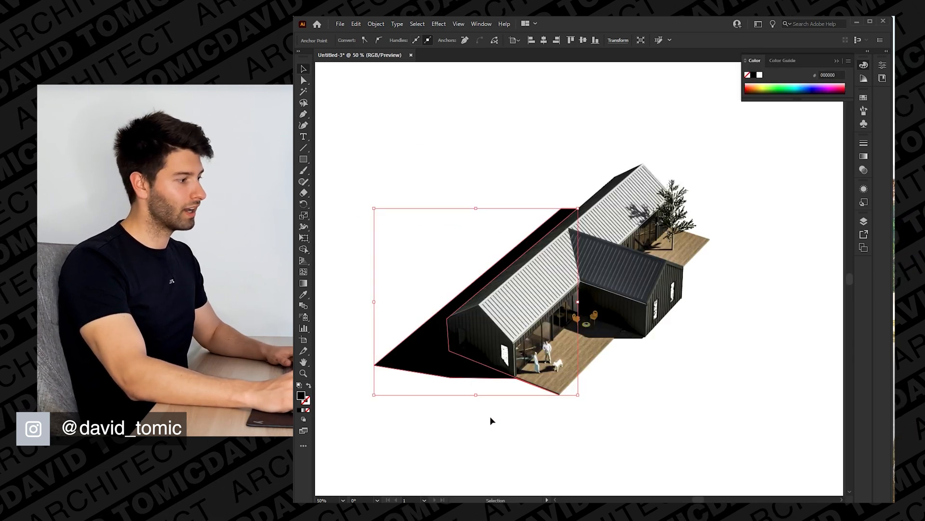
Step: Change the traced house shadow's fill to dark grey 5B5B5B
click(491, 420)
click(449, 377)
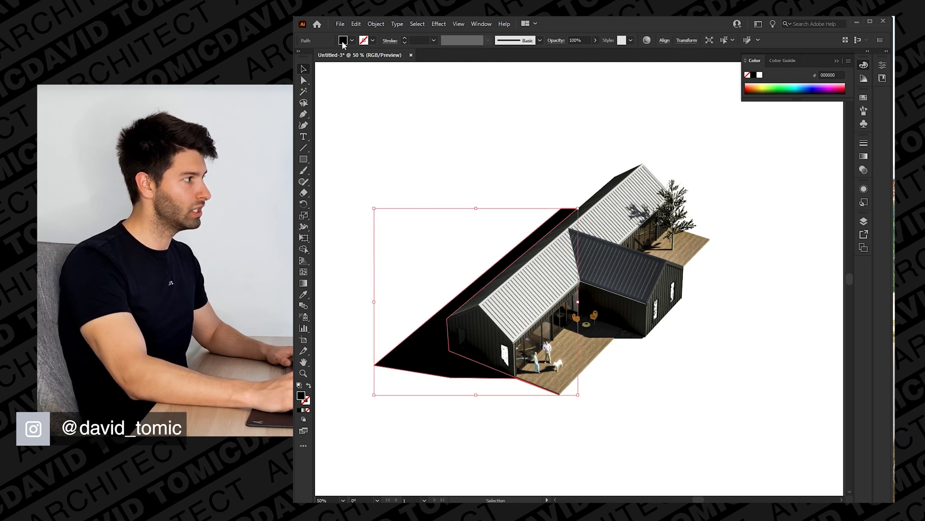
double_click(301, 397)
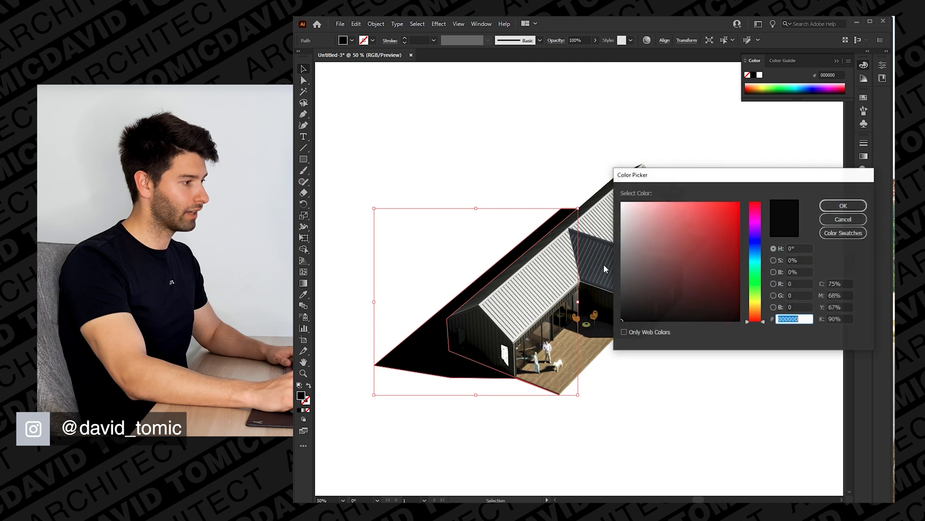
drag(686, 314, 688, 278)
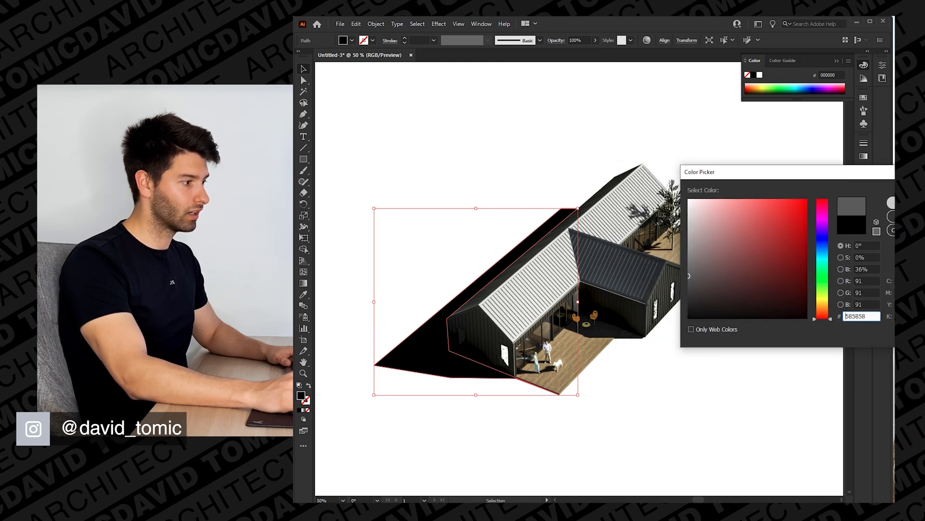
key(Return)
click(456, 391)
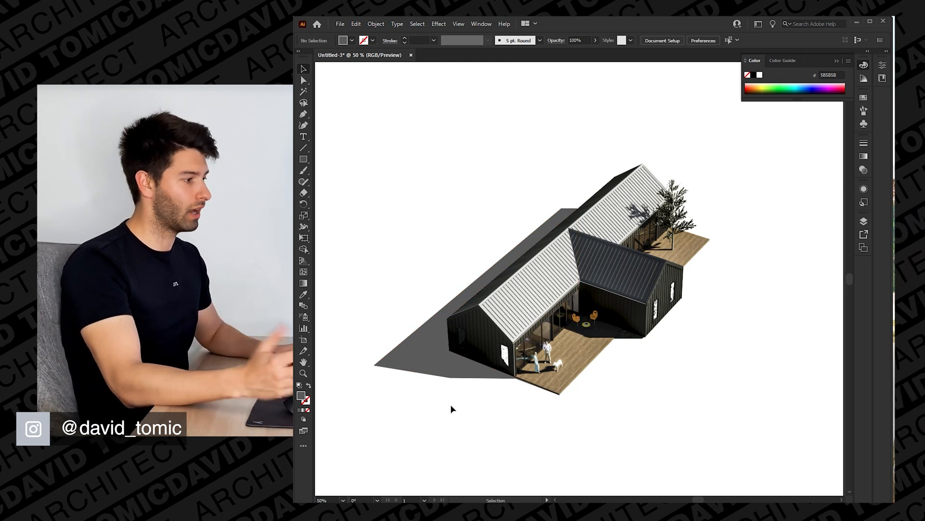
Step: Lock the shadows layer and make the diagrams layer active
alt+scroll(500, 356, down, 1)
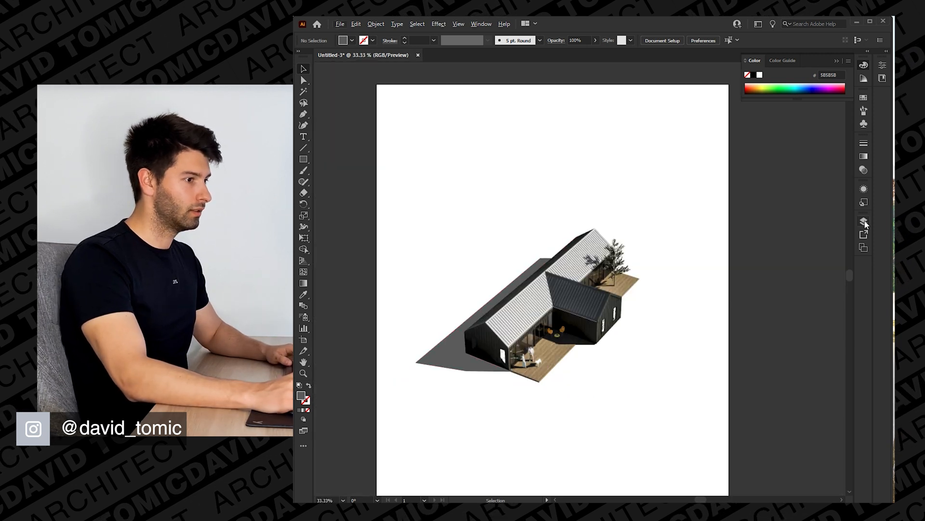
click(863, 221)
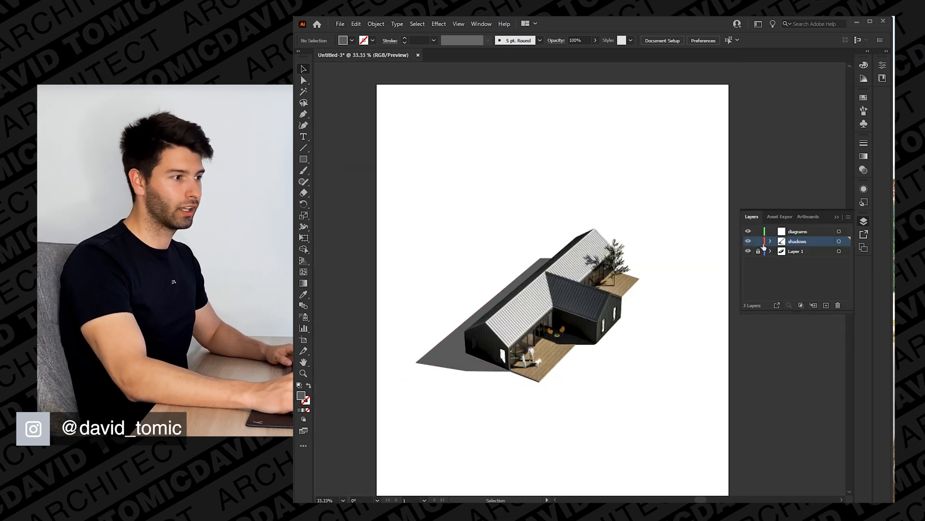
click(807, 231)
scroll(414, 424, down, 2)
ctrl+scroll(431, 401, left, 1)
key(a)
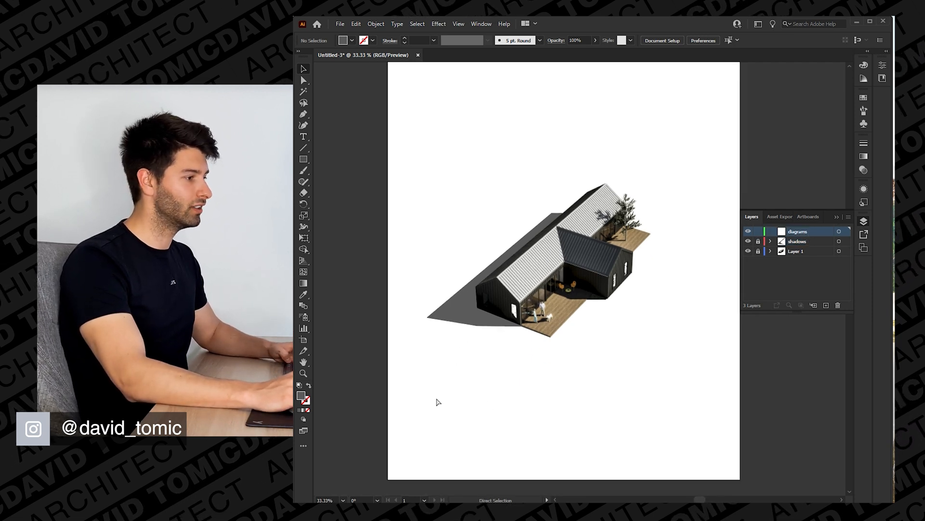
click(835, 218)
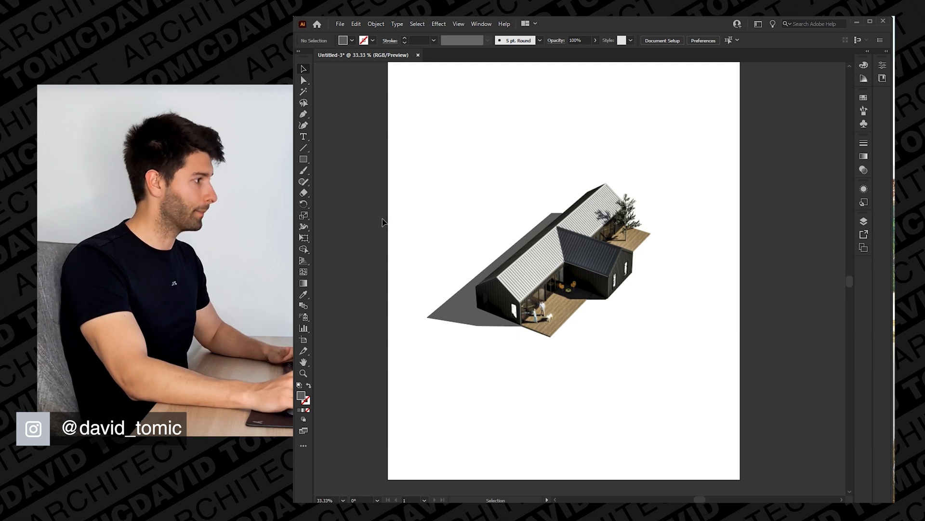
Step: Draw a sweeping open curve with the Pen tool from below the house to its upper right, hooking back, with yellow stroke and no fill
key(p)
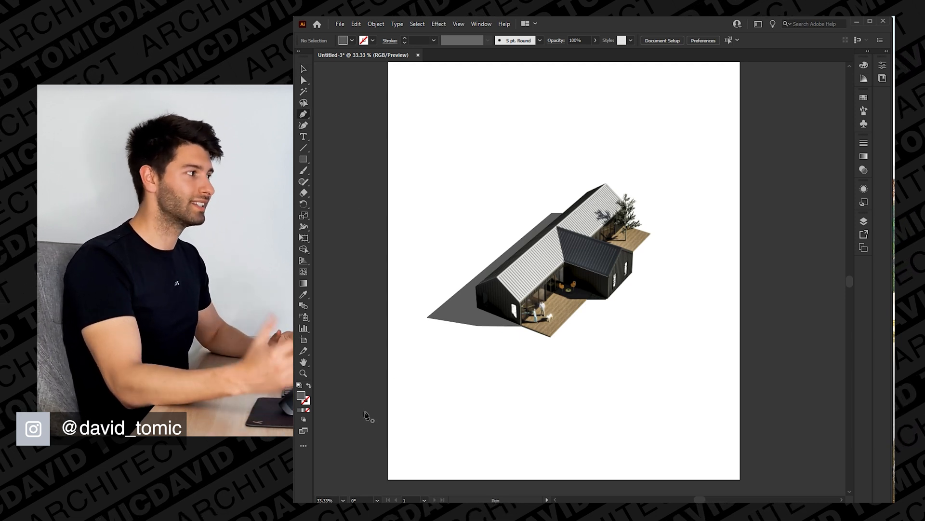
click(352, 40)
click(332, 56)
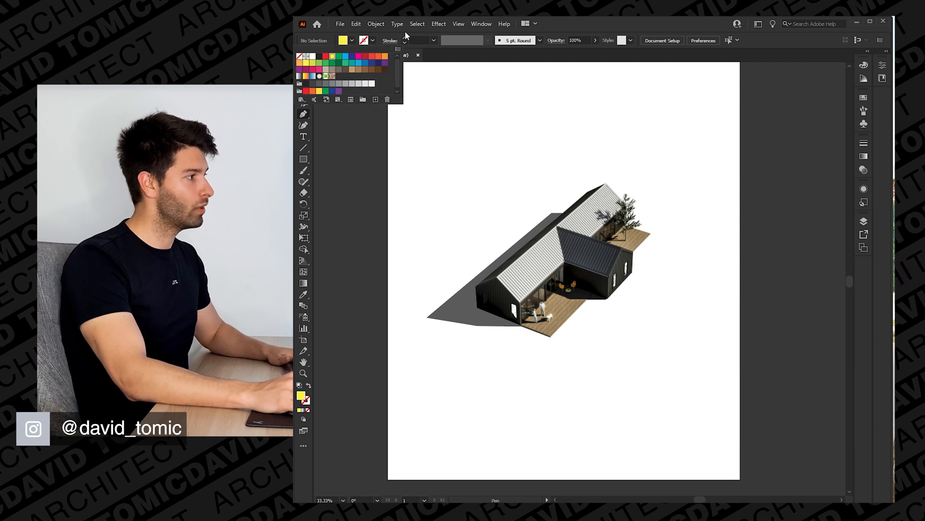
click(393, 42)
key(shift+x)
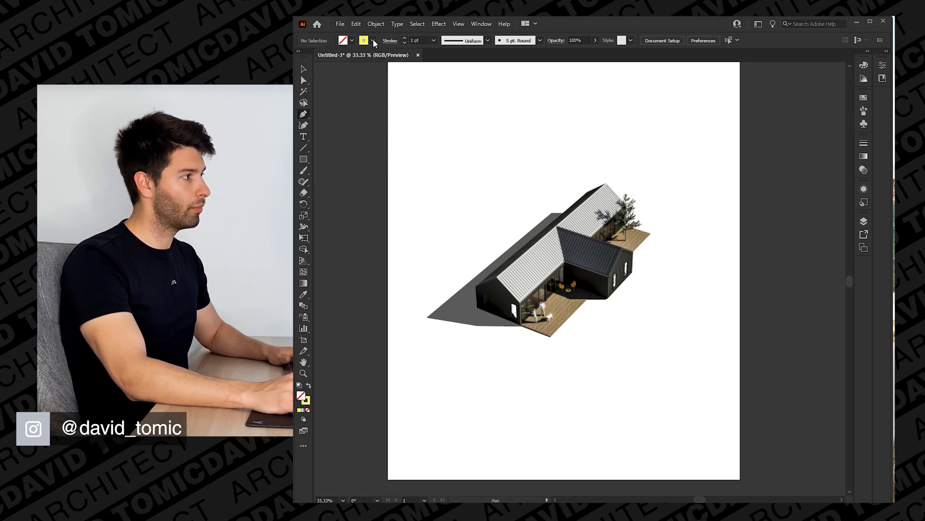
click(443, 387)
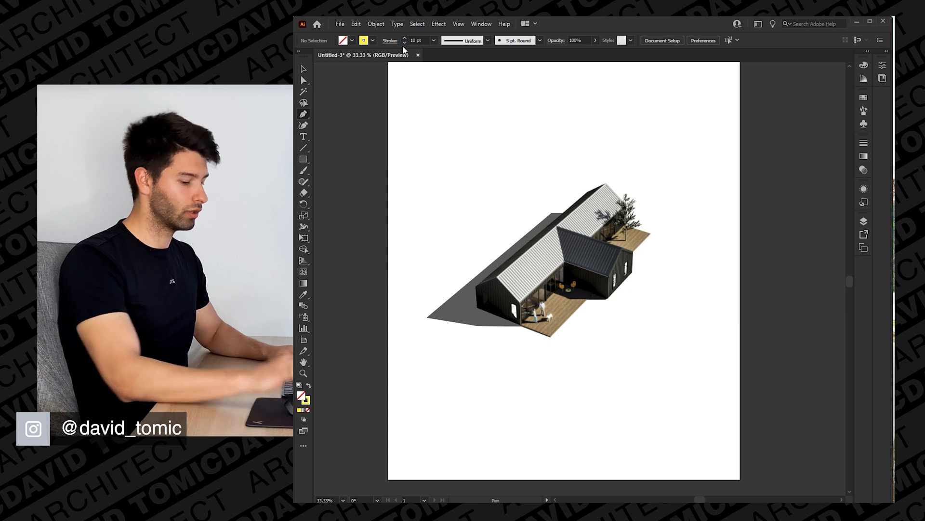
drag(659, 163, 451, 251)
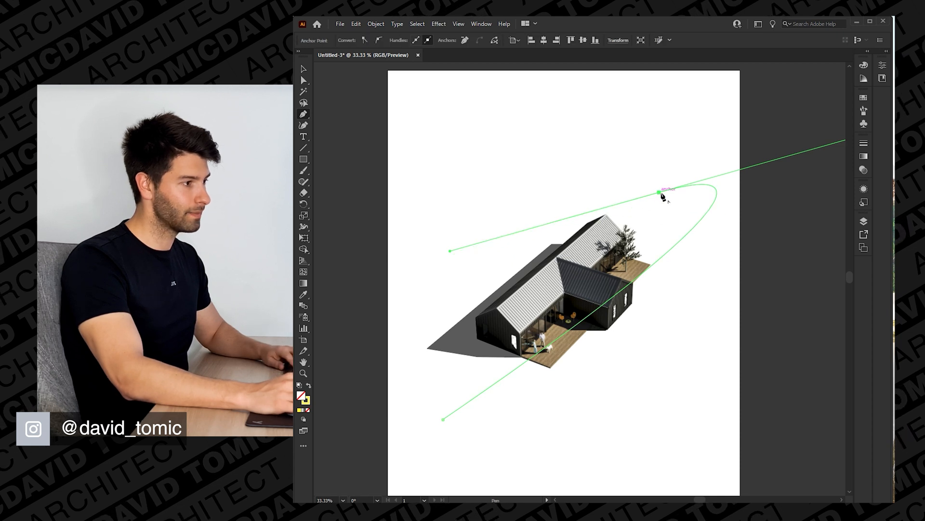
key(v)
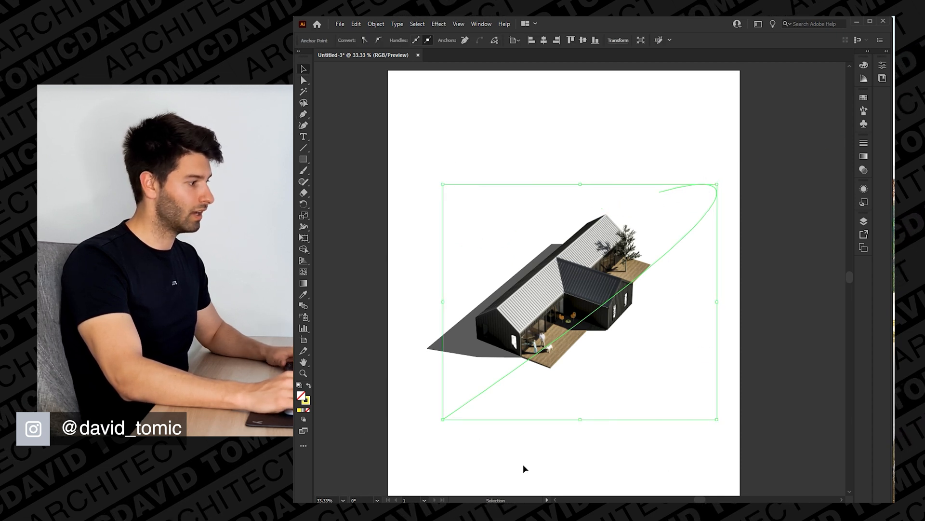
Step: Give the yellow curve a 30 pt stroke with the elliptical width profile that tapers at both ends
click(588, 439)
click(481, 392)
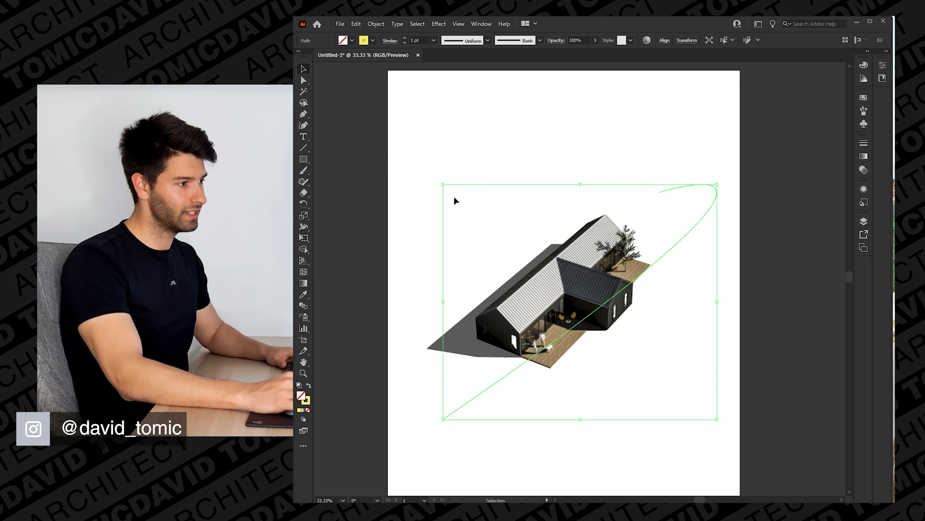
text(20)
key(Return)
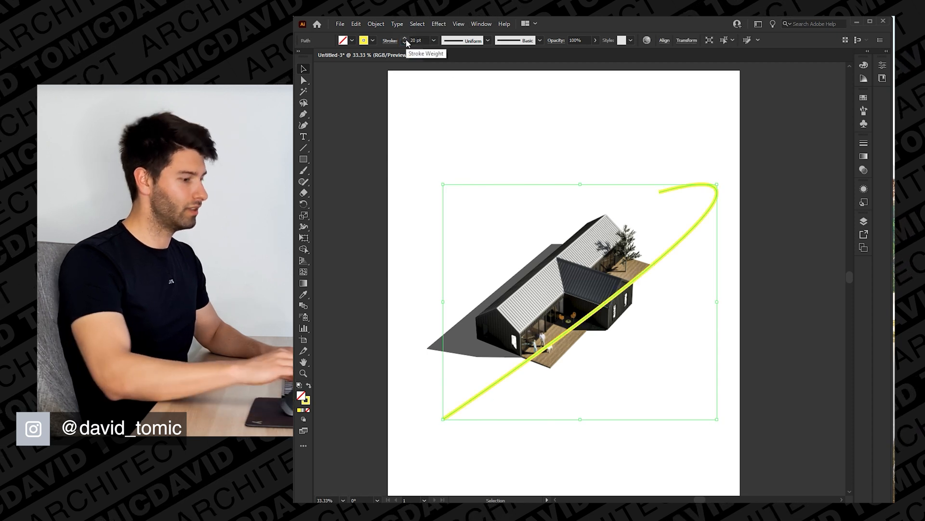
click(487, 40)
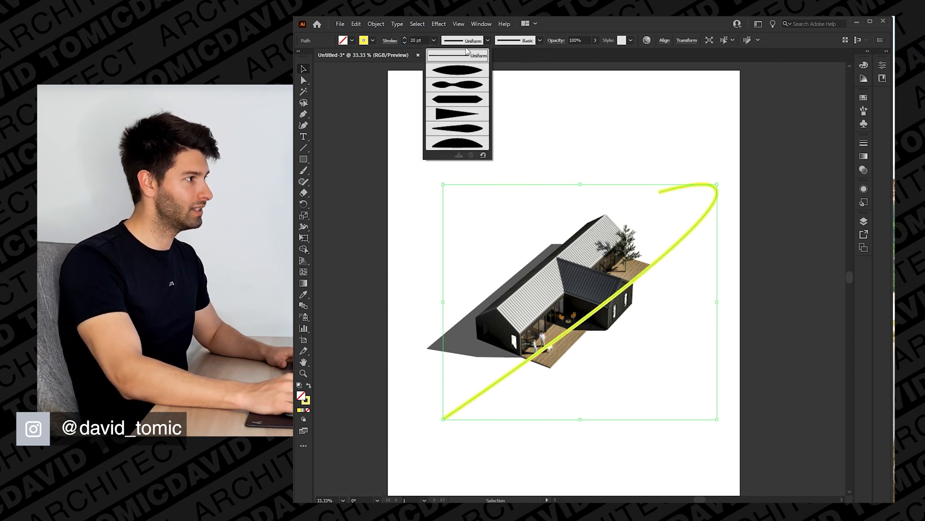
click(458, 67)
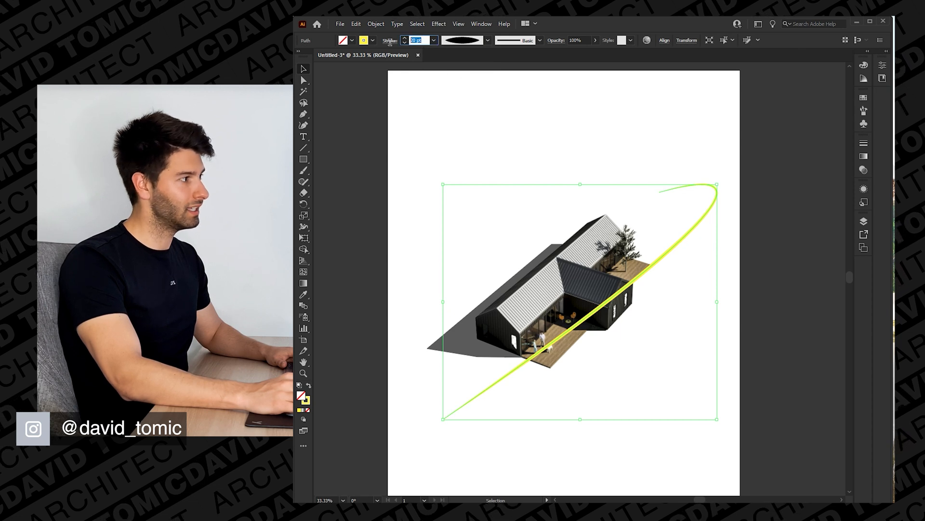
text(30)
key(Return)
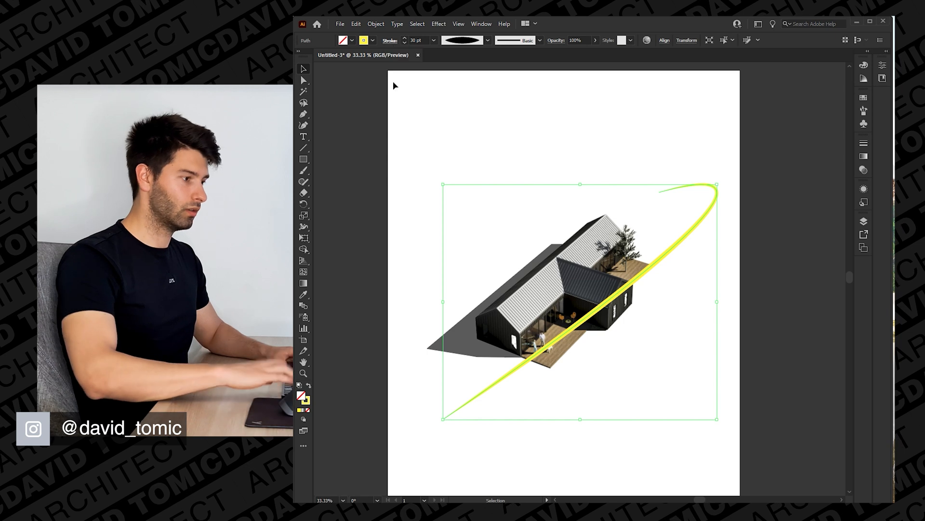
click(615, 162)
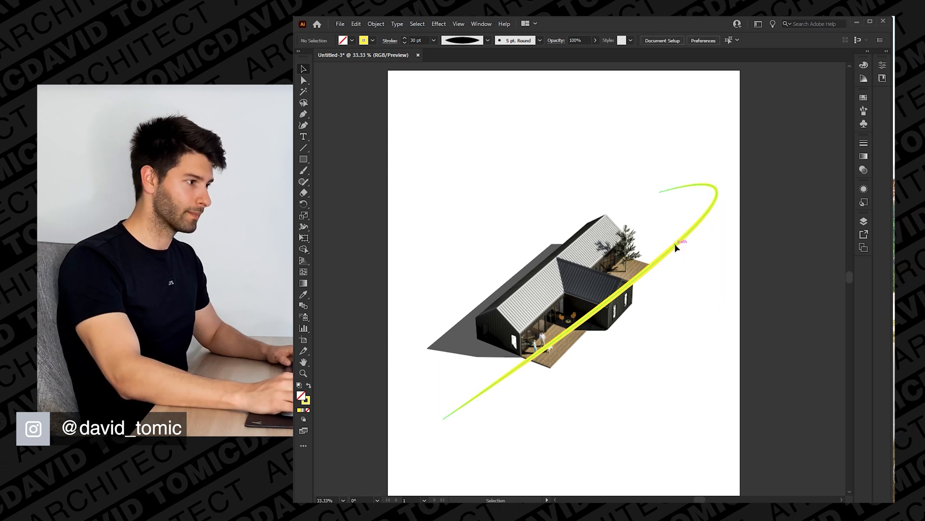
Step: Move the yellow curve down and slightly right so it sweeps around the house instead of crossing it
click(676, 248)
click(615, 145)
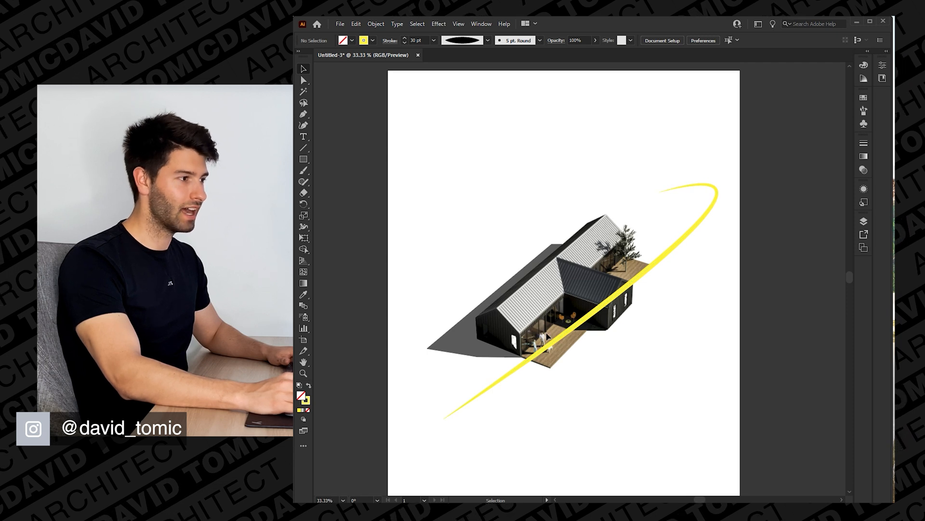
drag(665, 260, 678, 289)
Step: Draw a small five-pointed star with yellow fill and no stroke, and place it slightly tilted at the yellow curve's upper end
click(304, 159)
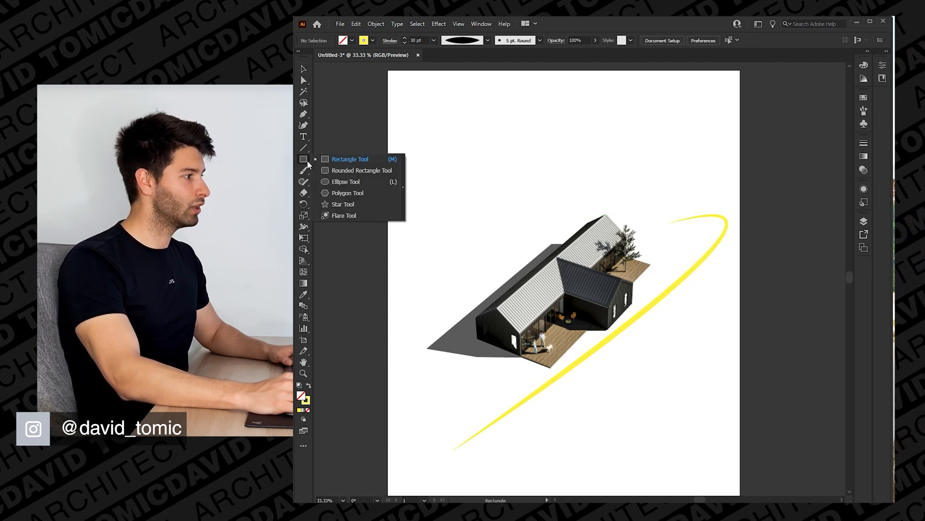
click(355, 204)
drag(685, 195, 684, 206)
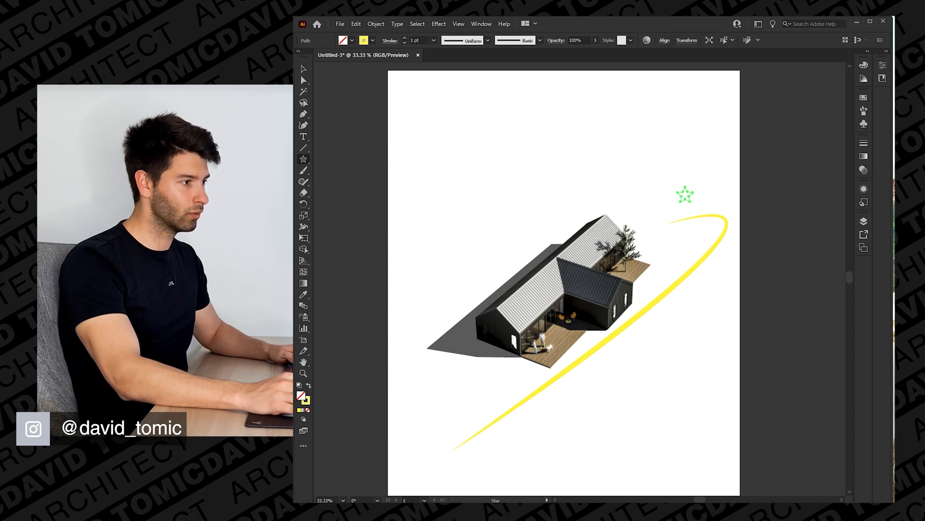
click(309, 385)
key(v)
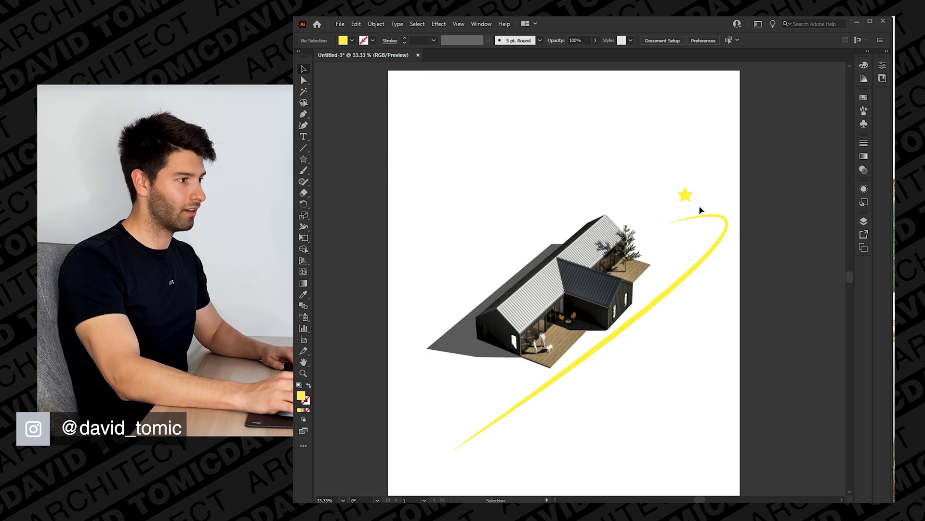
mouse_move(690, 199)
mouse_down()
mouse_move(679, 215)
mouse_move(666, 215)
mouse_move(660, 232)
mouse_up()
click(642, 210)
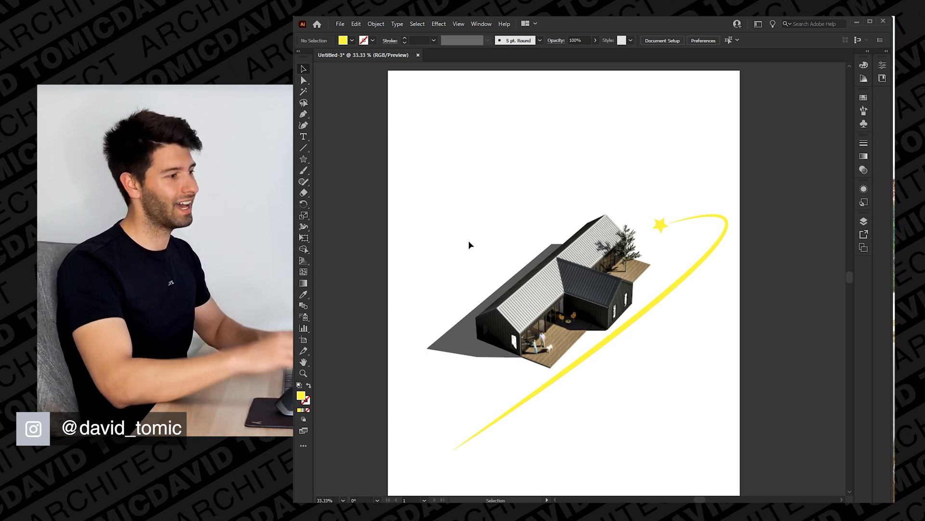
Step: Draw a short curved line with the Pen tool from the front gable window down past the shadow, with CMYK Cyan stroke and no fill
key(p)
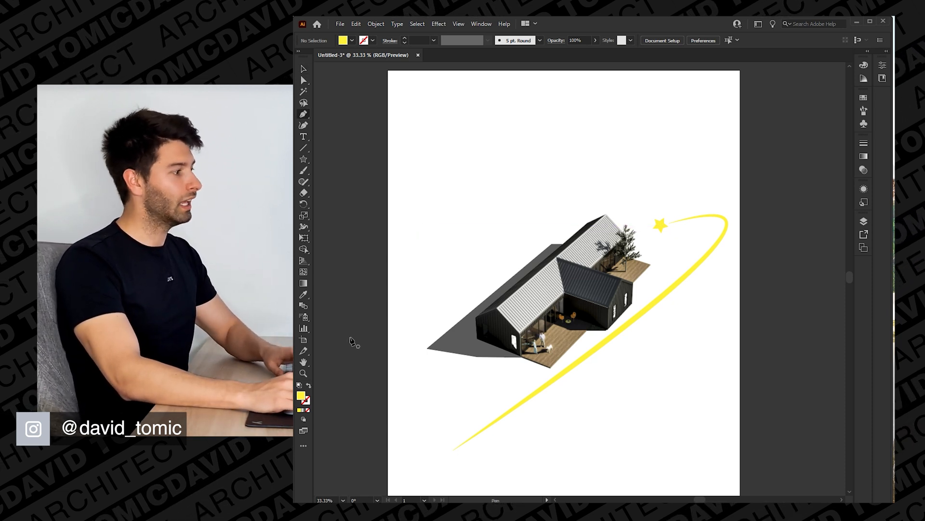
click(308, 385)
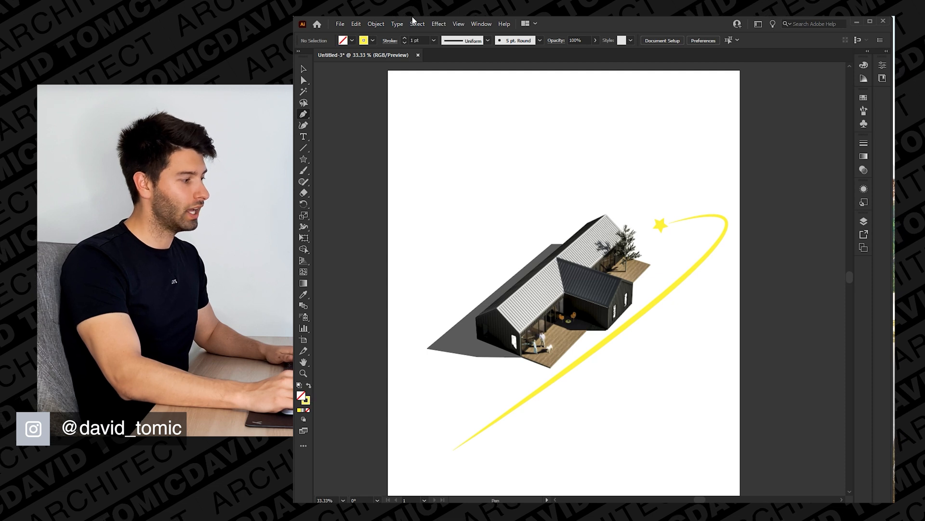
click(374, 41)
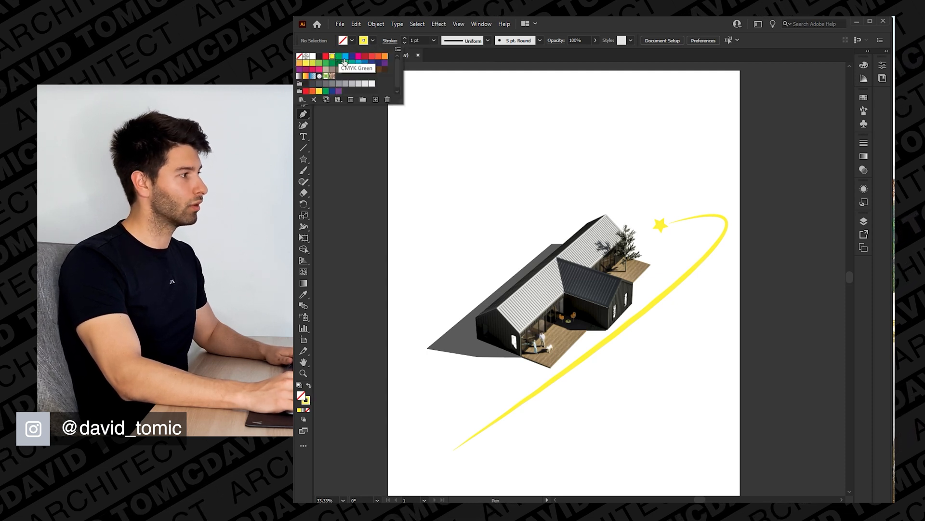
click(342, 59)
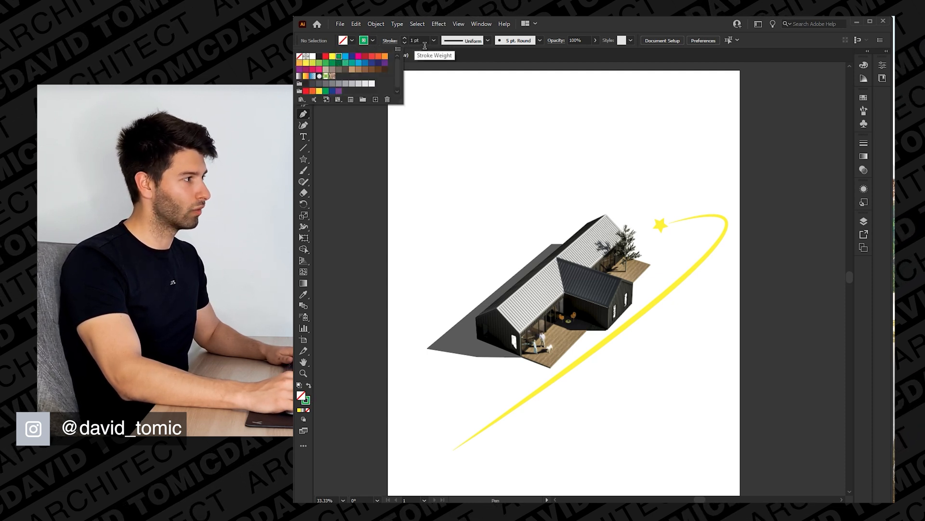
click(373, 41)
click(348, 57)
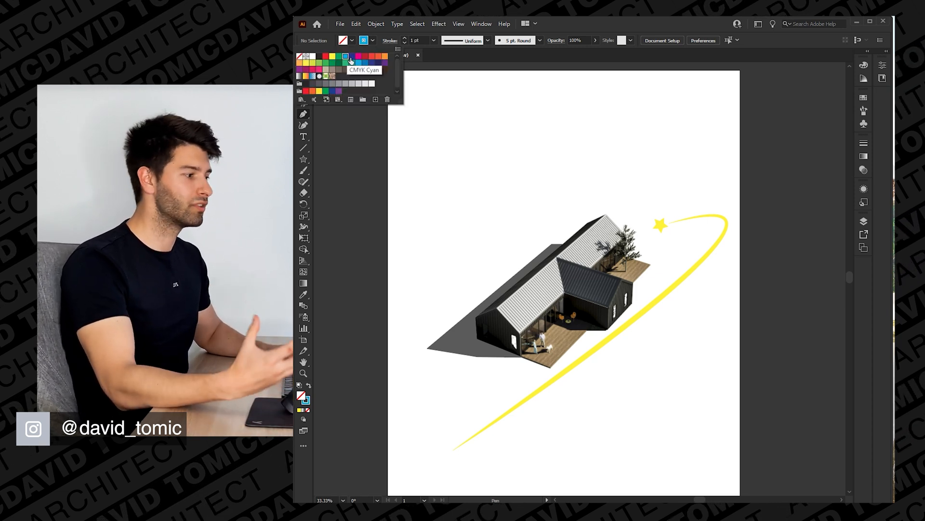
click(449, 53)
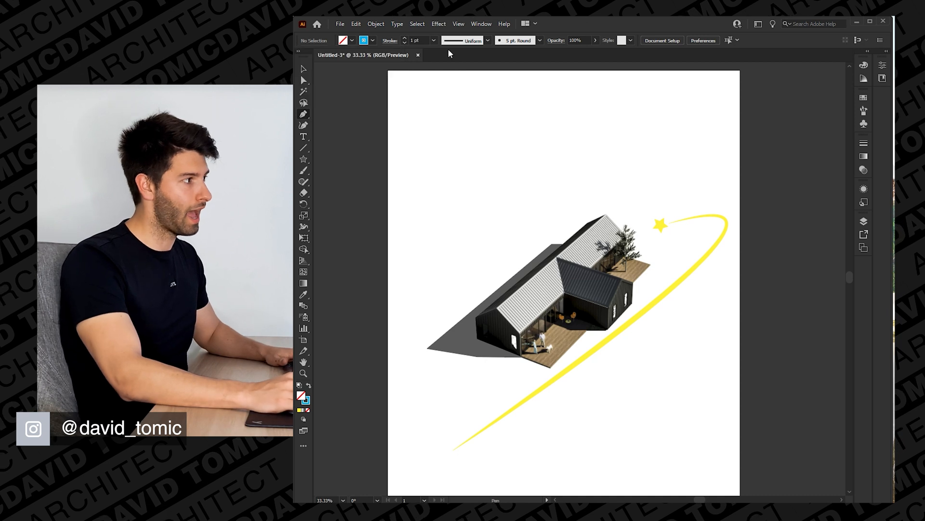
click(514, 345)
drag(492, 345, 476, 391)
key(v)
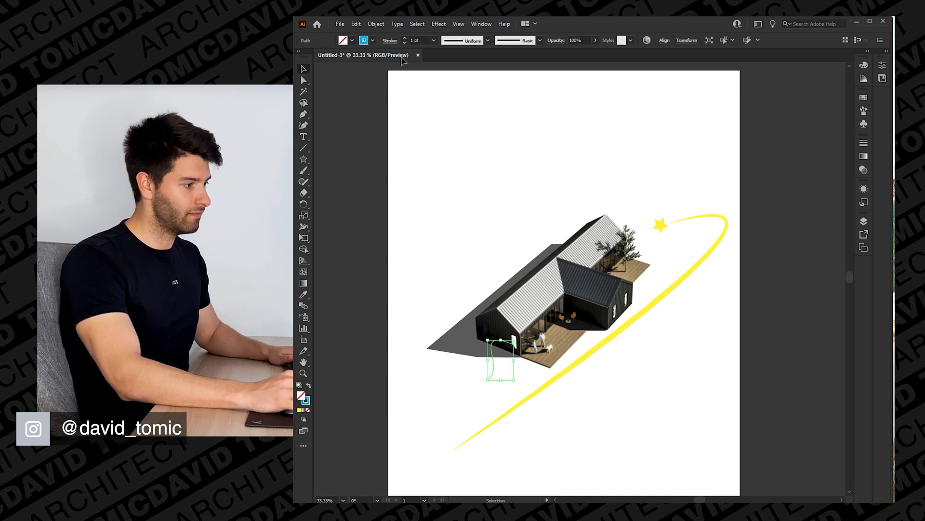
Step: Set the cyan curve's stroke weight to 20 pt and apply the elliptical width profile tapering at both ends
click(417, 41)
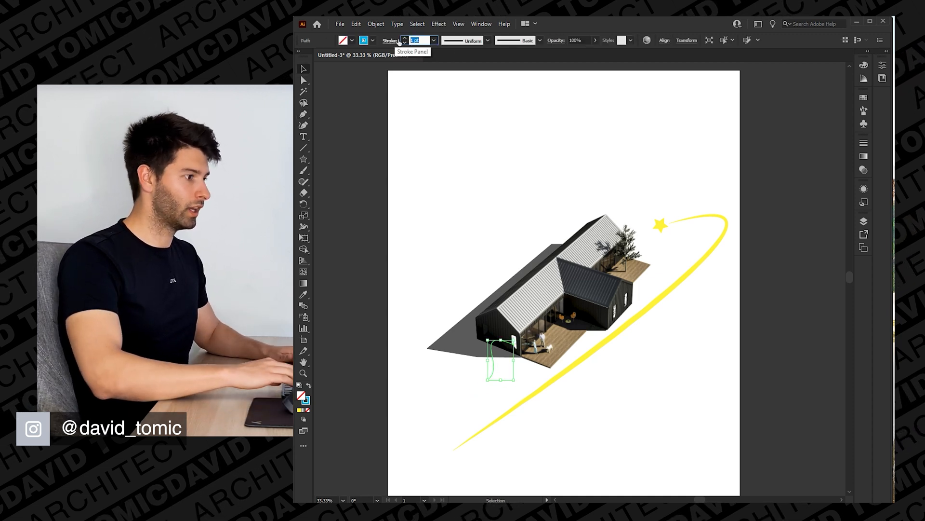
text(20)
key(Return)
click(475, 41)
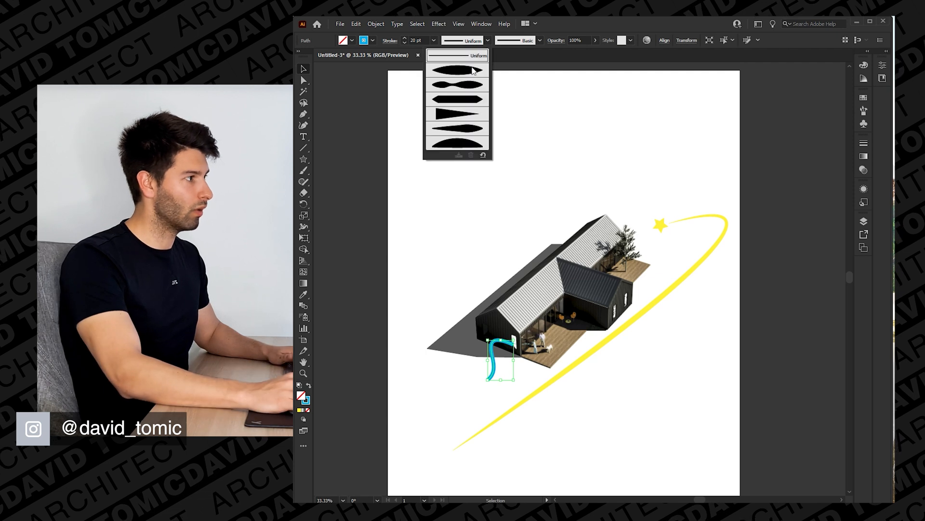
click(474, 71)
click(499, 382)
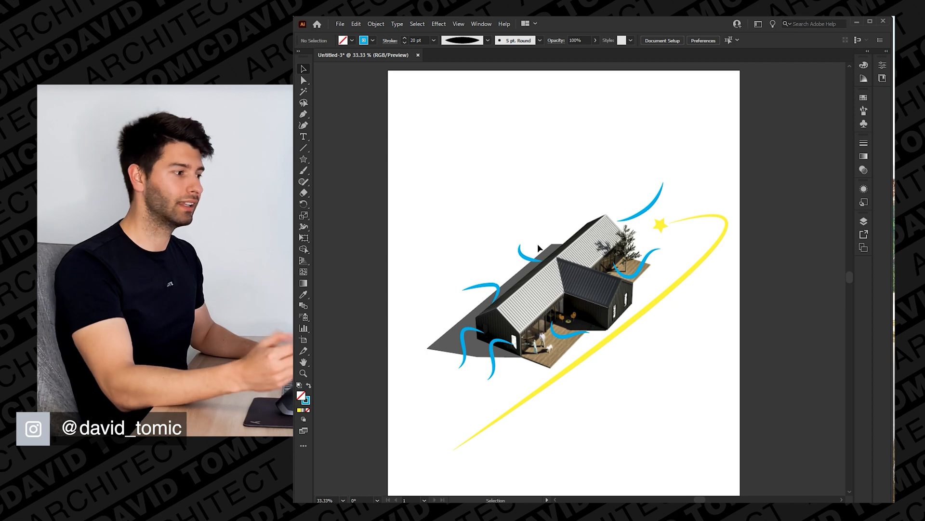
Step: Set up the Pen tool with a black 5 pt stroke and a uniform width profile
key(p)
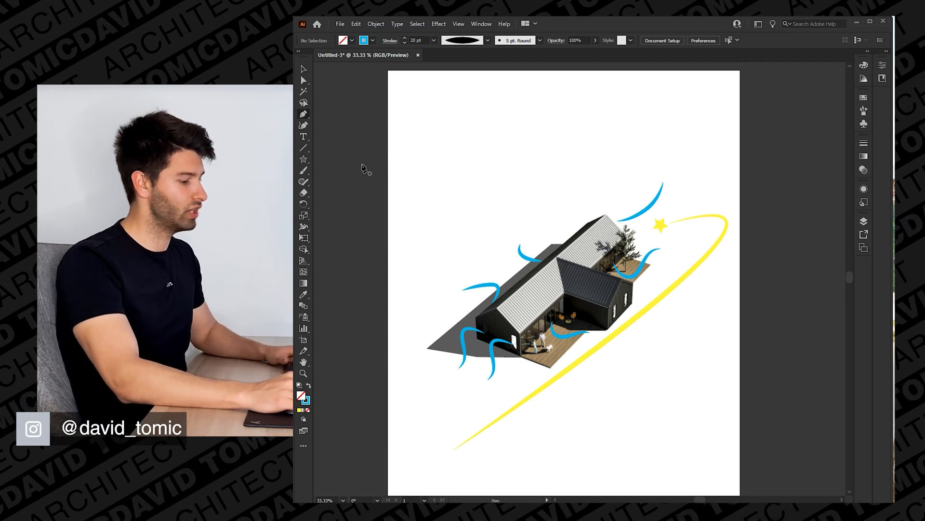
click(373, 41)
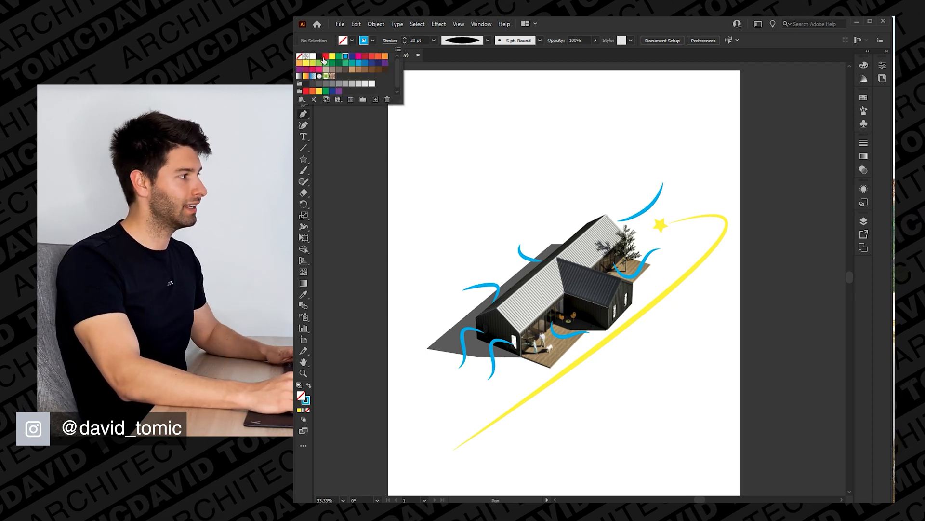
click(319, 56)
click(461, 41)
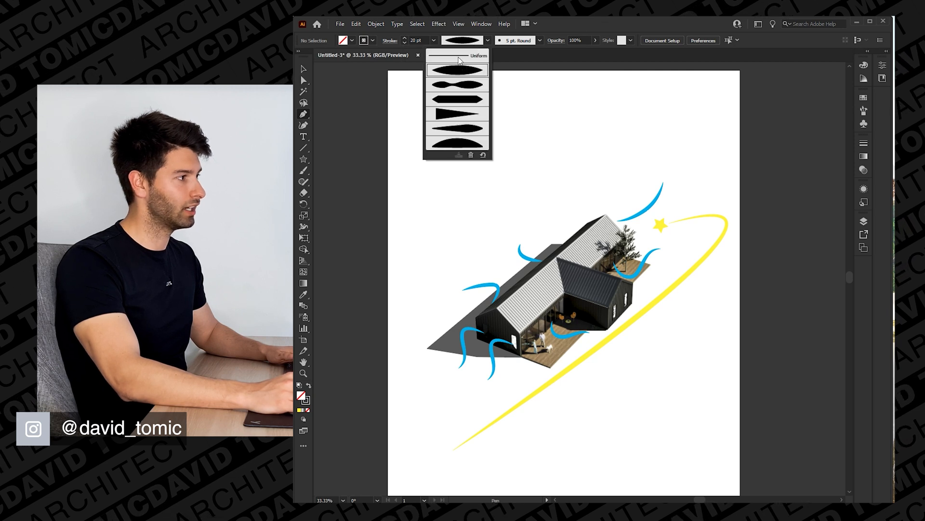
click(458, 57)
click(411, 42)
text(5)
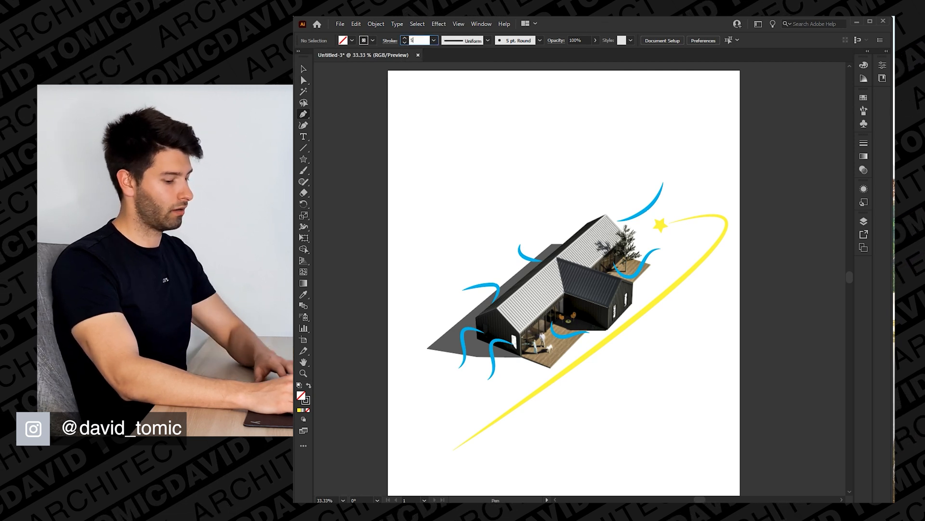
key(Return)
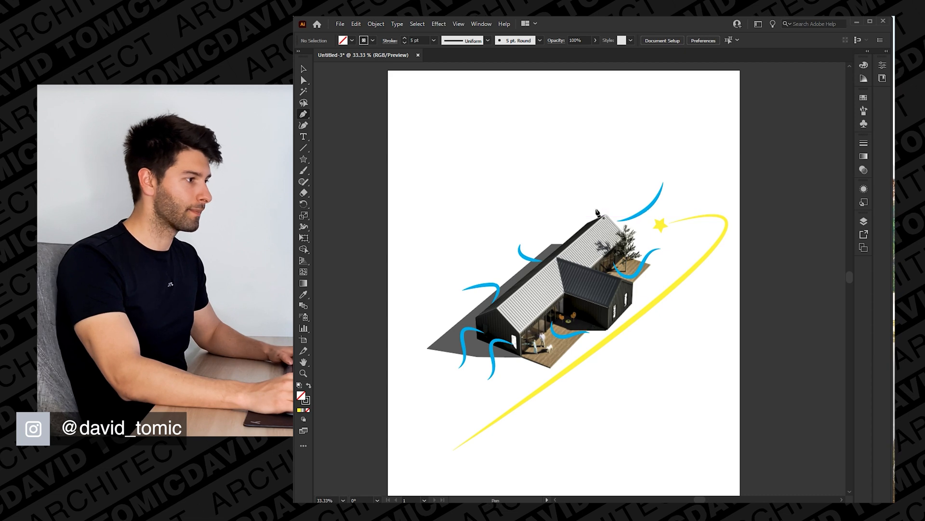
Step: Draw a leader line rising from the upper end of the roof ridge and curving into a horizontal segment above the cyan curve
alt+scroll(597, 213, up, 3)
scroll(609, 243, down, 2)
scroll(610, 245, up, 5)
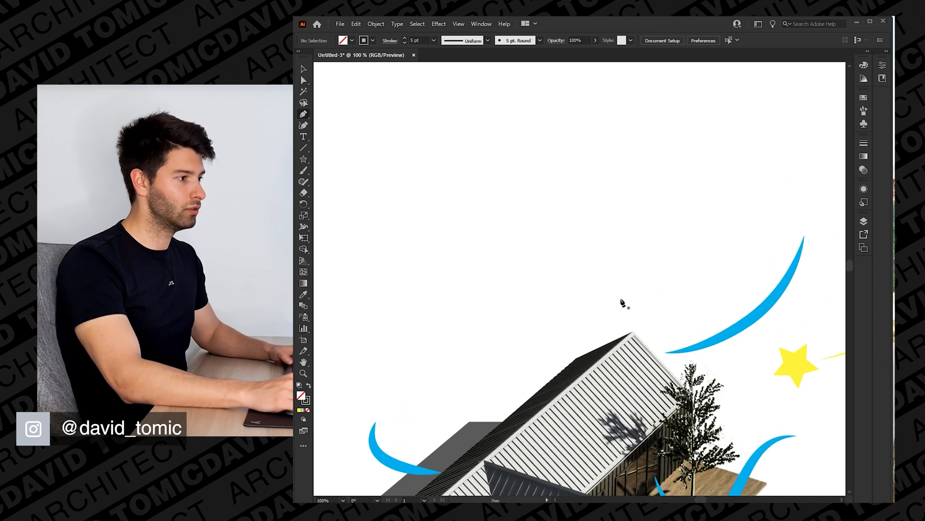
alt+scroll(605, 336, down, 4)
alt+scroll(605, 337, up, 2)
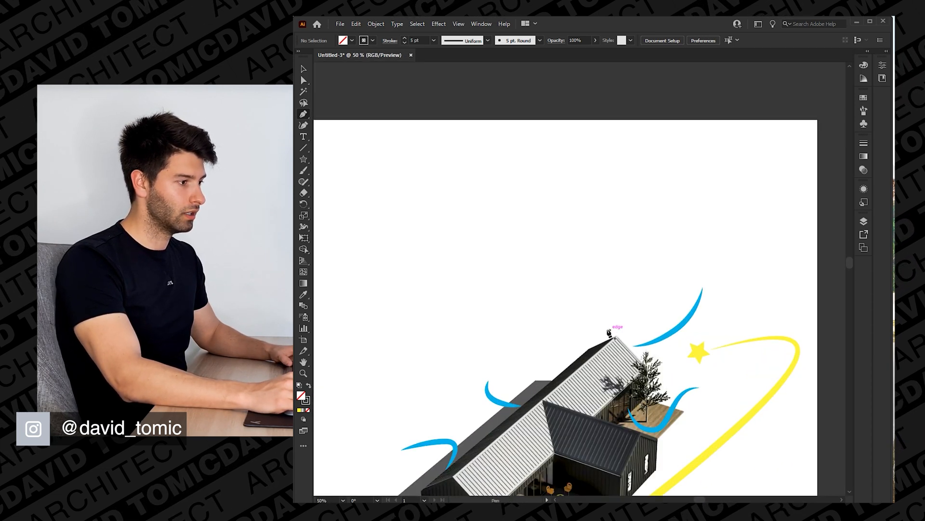
click(603, 342)
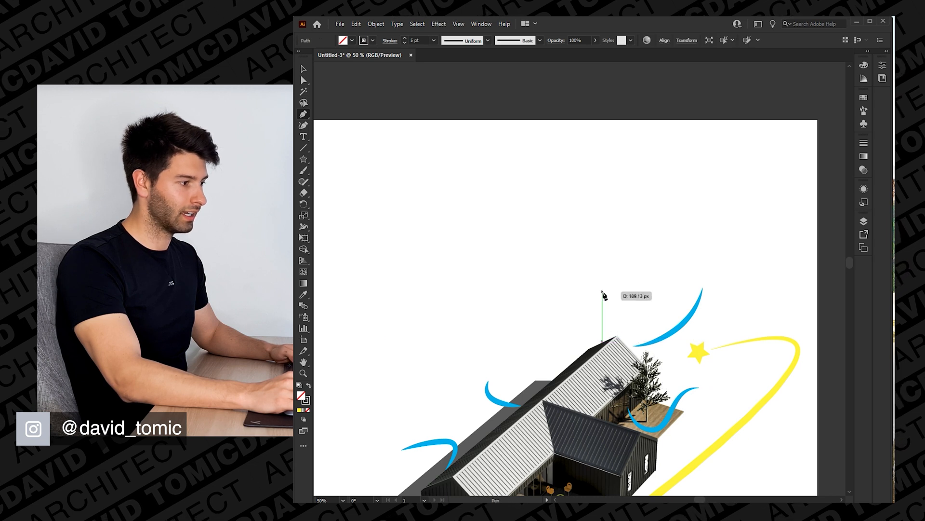
drag(636, 259, 699, 260)
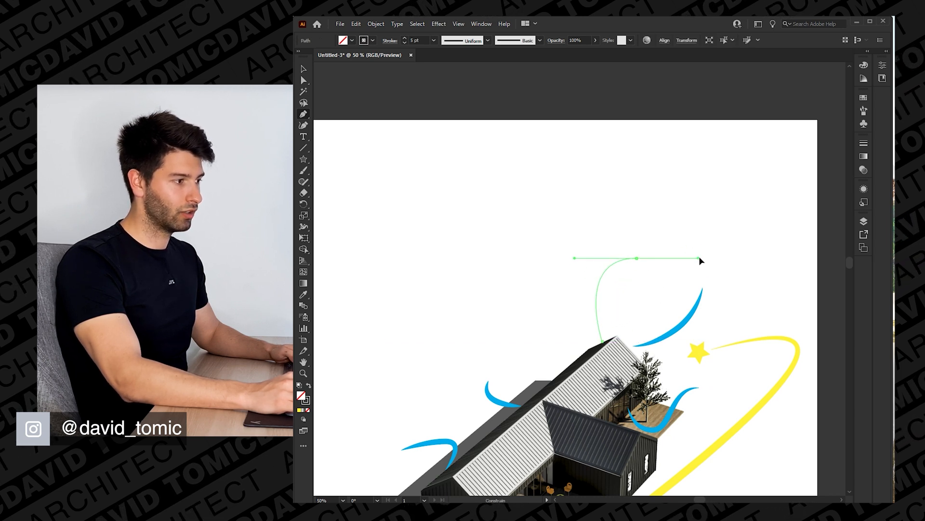
click(717, 259)
key(v)
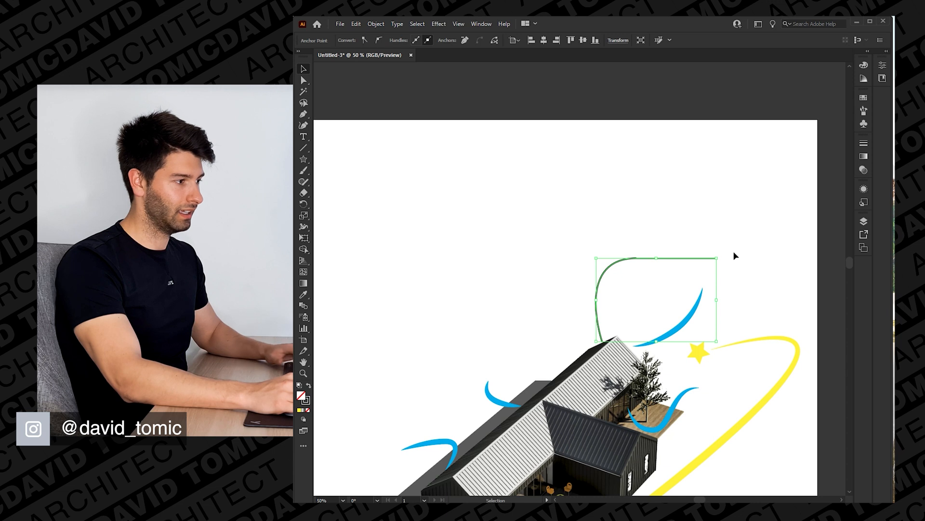
click(733, 256)
Step: Give the leader line an Arrow 5 arrowhead at its start on the roof, leaving the horizontal end without one
click(599, 321)
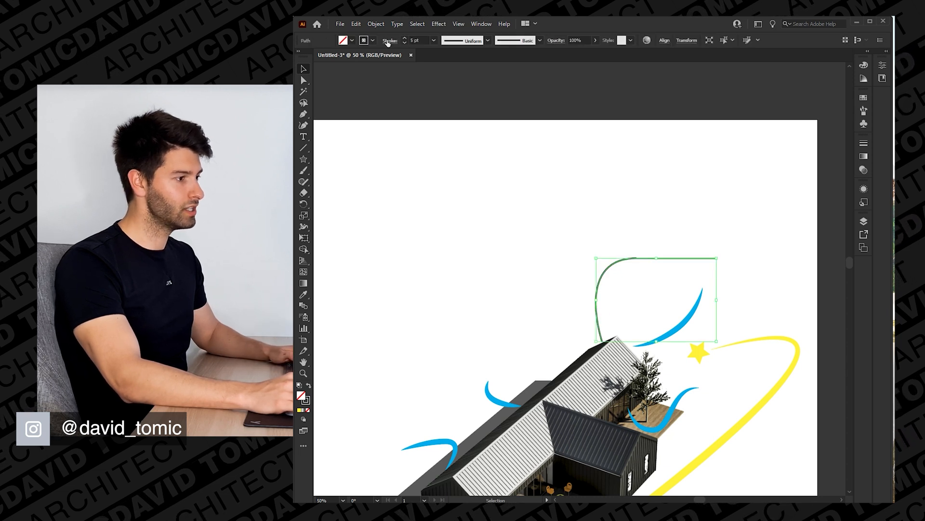
click(390, 41)
click(376, 141)
click(353, 235)
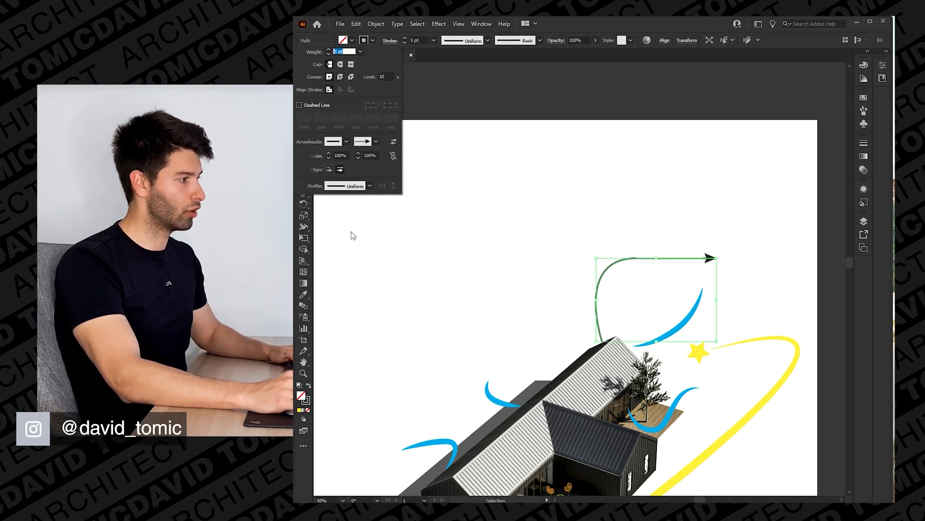
click(376, 142)
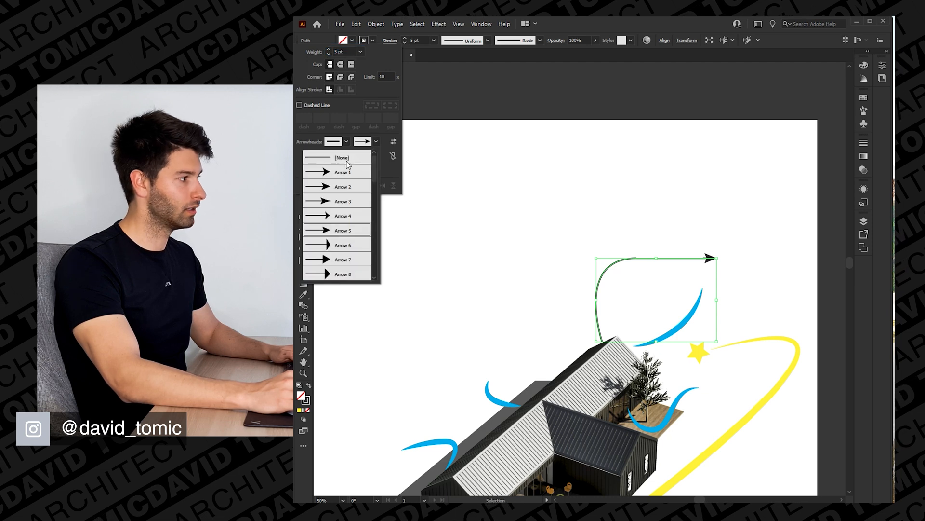
click(343, 158)
click(346, 141)
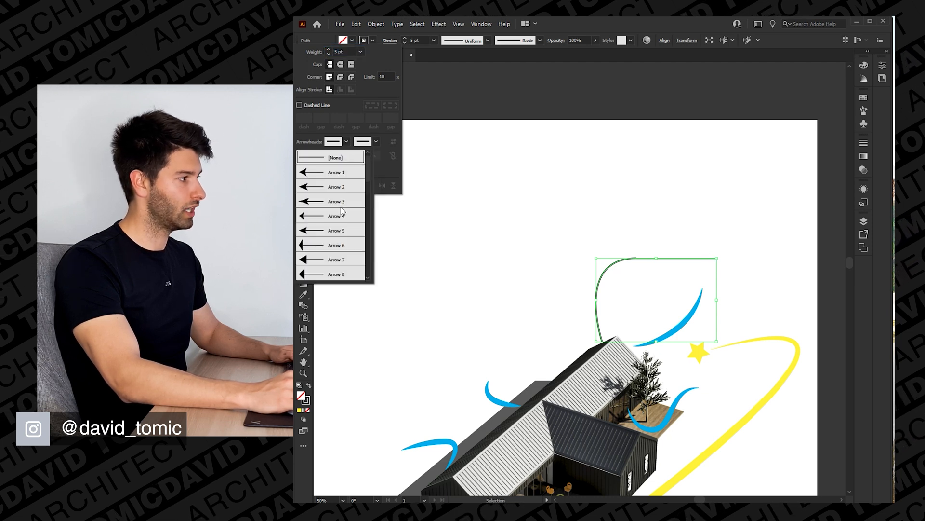
click(340, 235)
Step: Thin the leader line's stroke to 2 pt and adjust the scale of its start arrowhead
key(ctrl+minus)
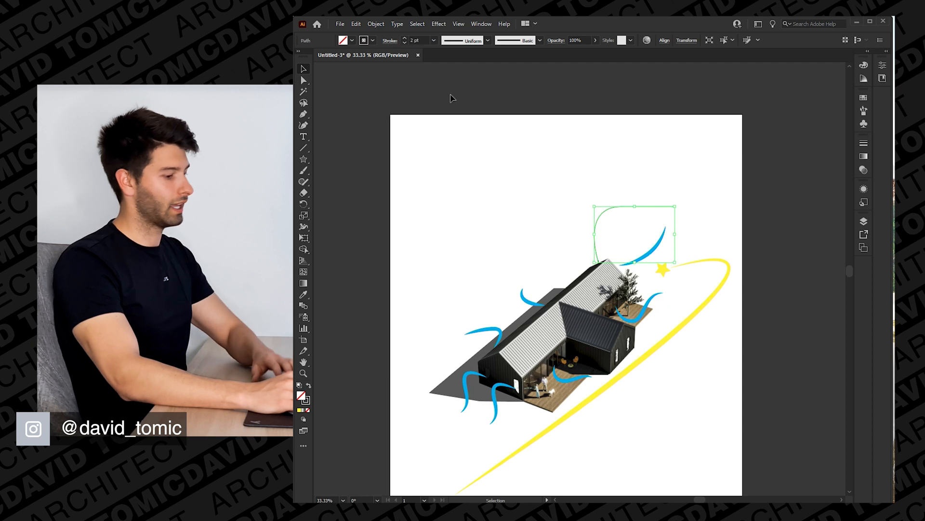
click(561, 249)
click(594, 235)
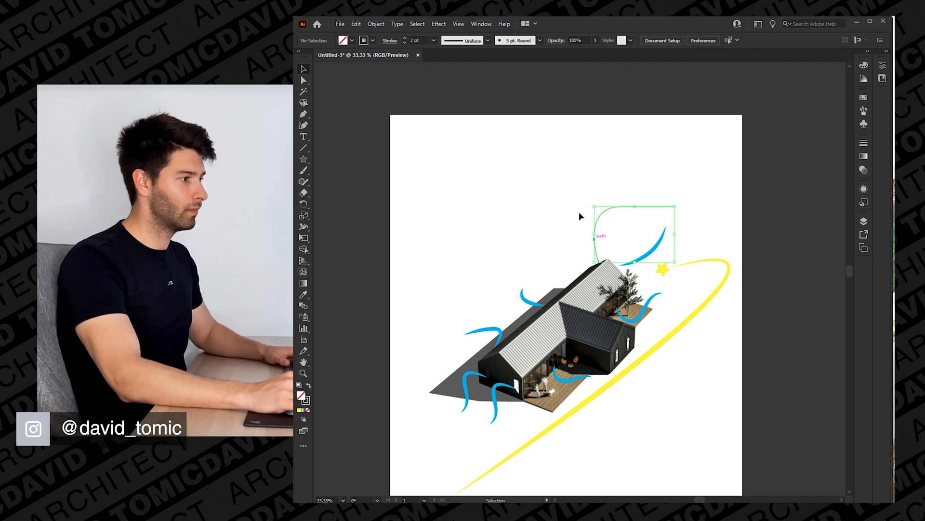
click(386, 43)
drag(348, 155, 331, 156)
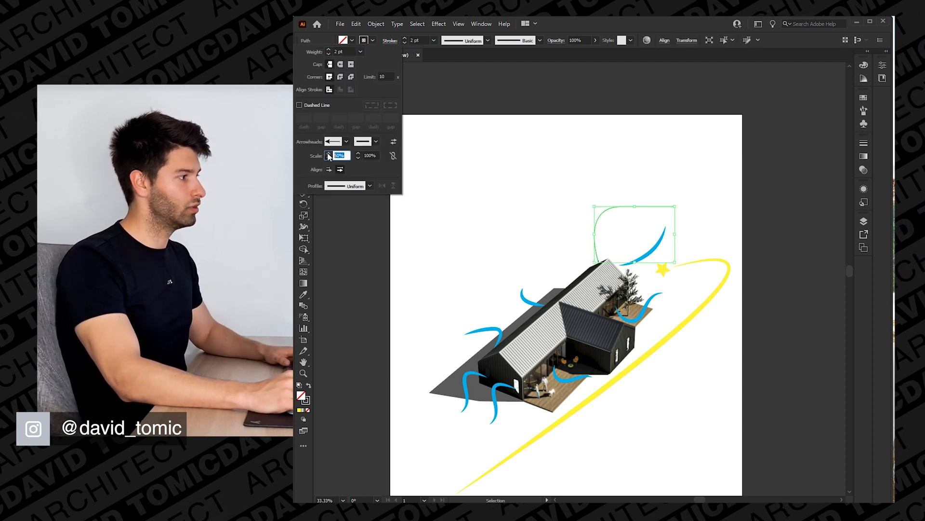
text(10)
key(Return)
click(525, 223)
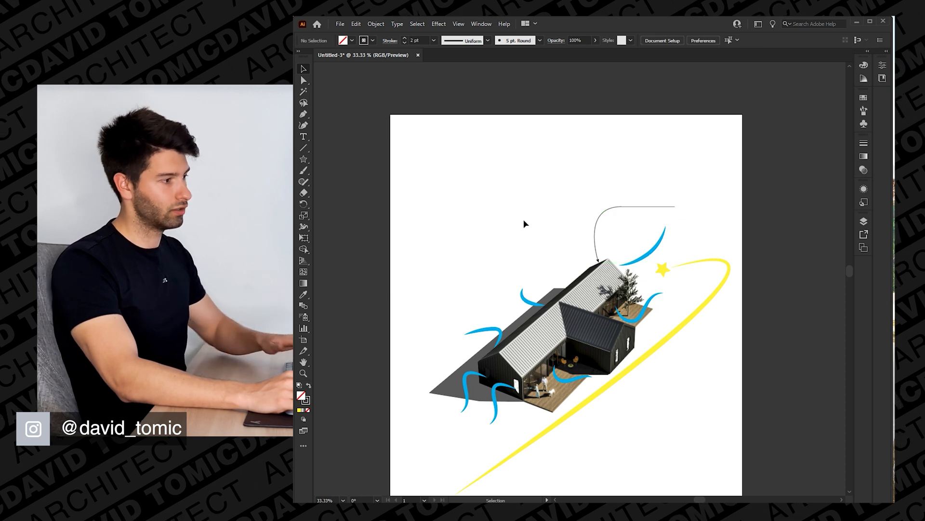
click(599, 261)
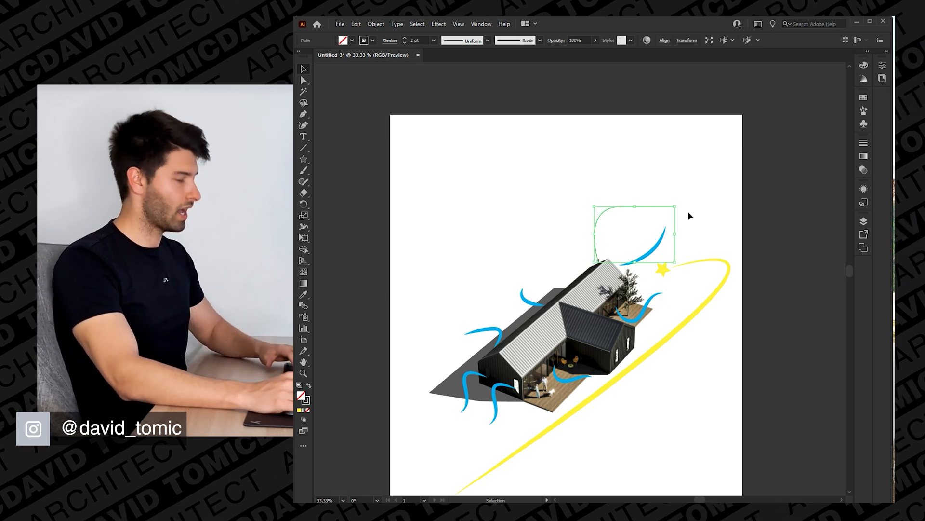
key(p)
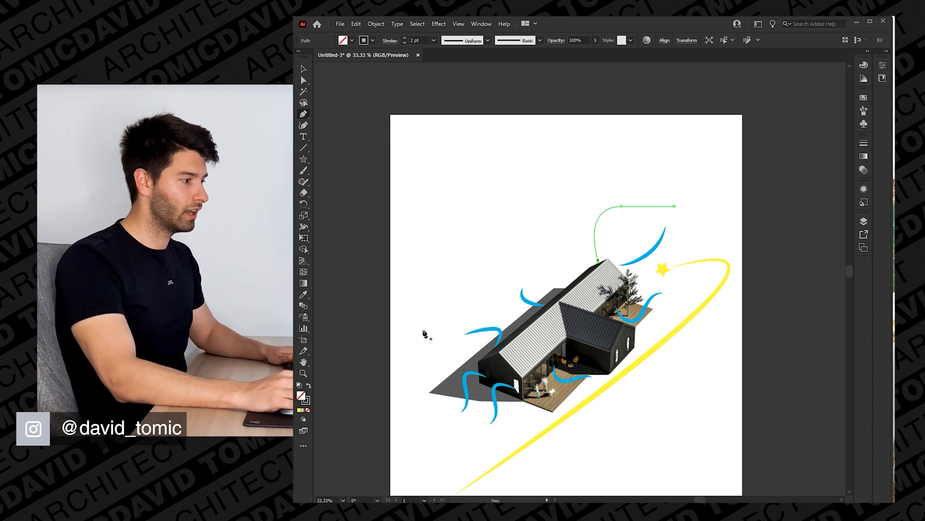
click(420, 334)
drag(429, 423, 481, 422)
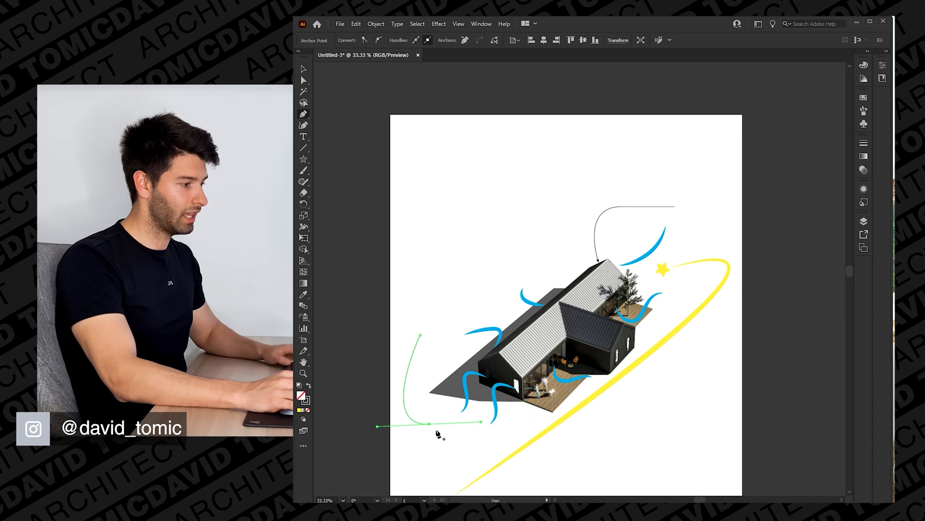
key(ctrl+z)
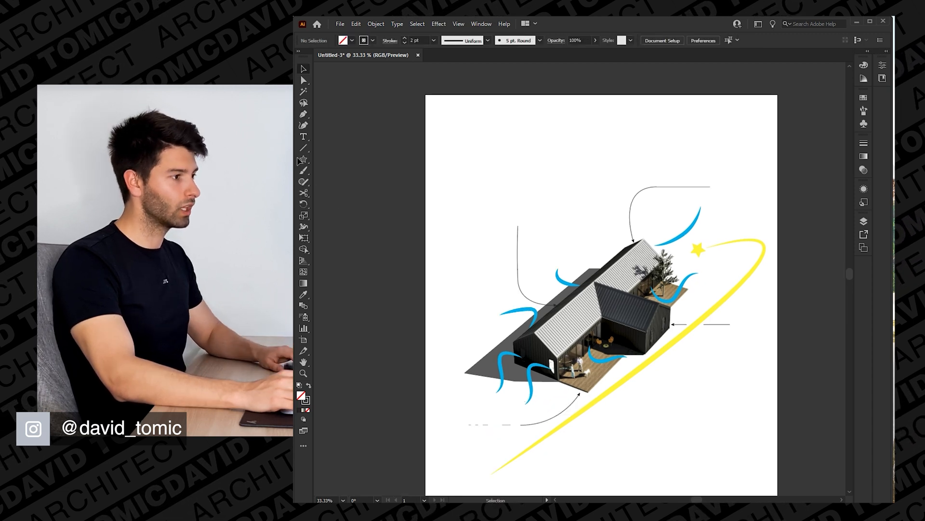
Step: Add the text label MAXLINE CLADDING in 40 pt Myriad Pro above the roof leader line
click(303, 137)
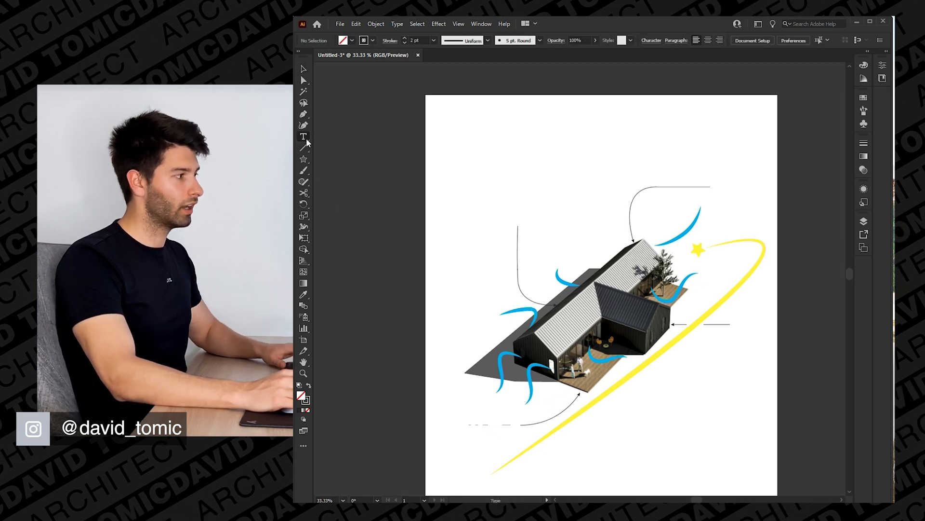
click(697, 169)
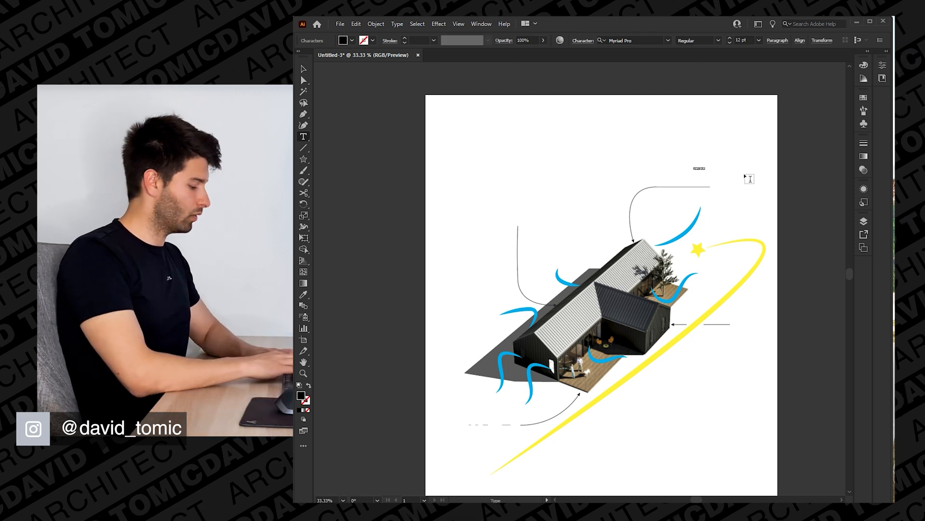
text(MATERIAL)
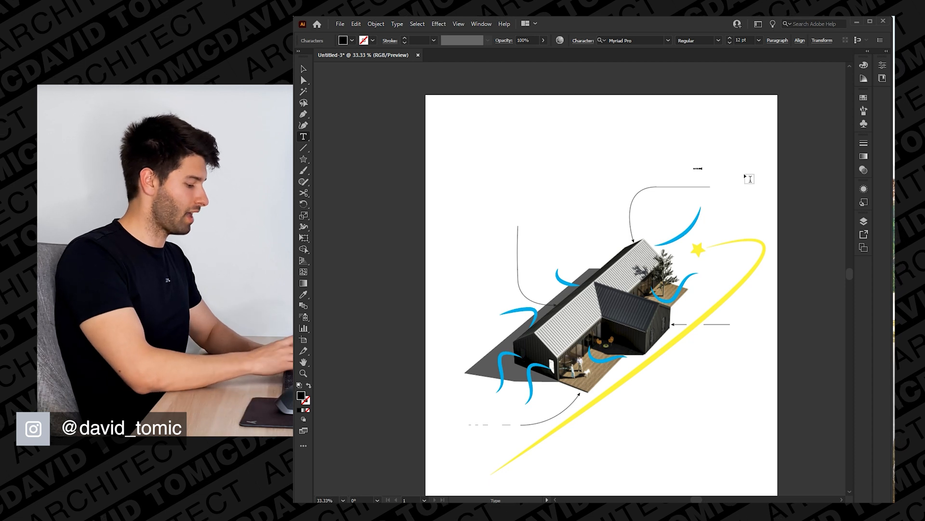
text(DDING)
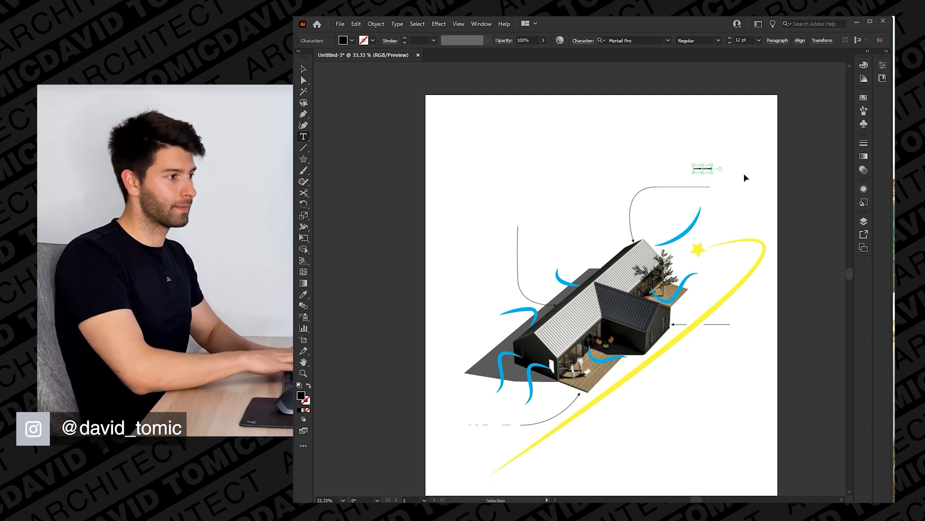
key(ctrl+a)
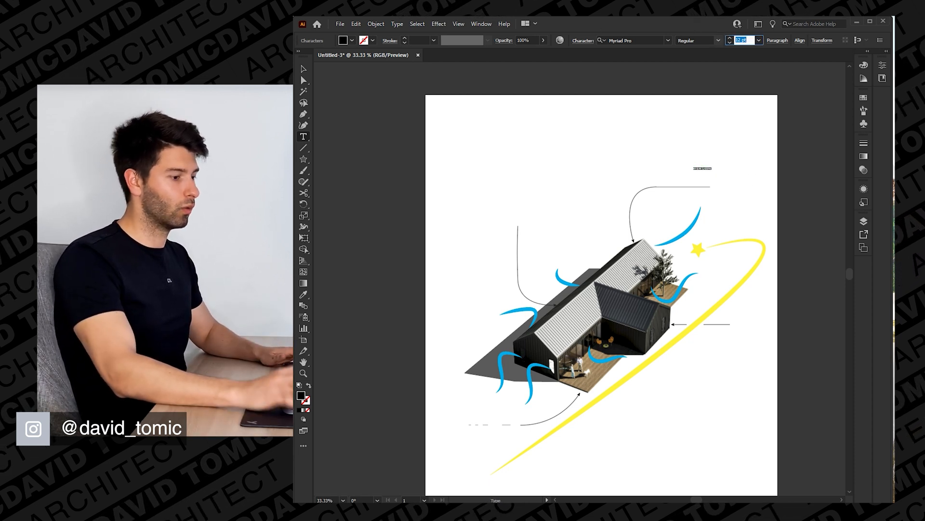
text(40)
key(Return)
key(Escape)
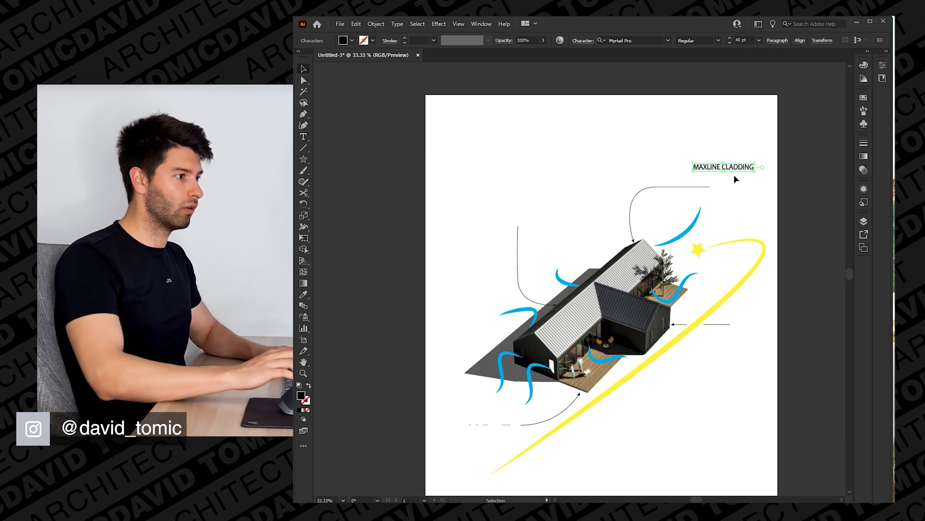
Step: Reduce the MAXLINE CLADDING label to 30 pt and place it just above the horizontal end of the roof leader line
drag(741, 168, 699, 182)
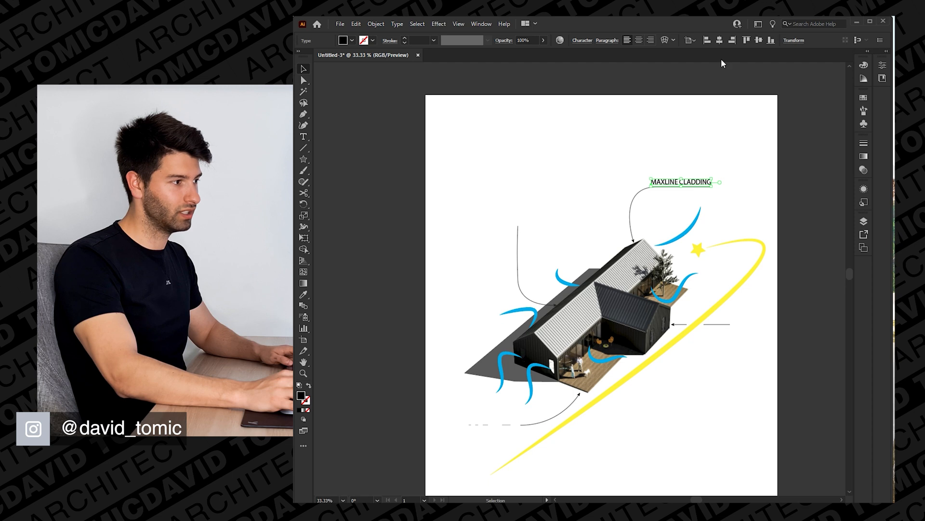
double_click(699, 183)
key(ctrl+a)
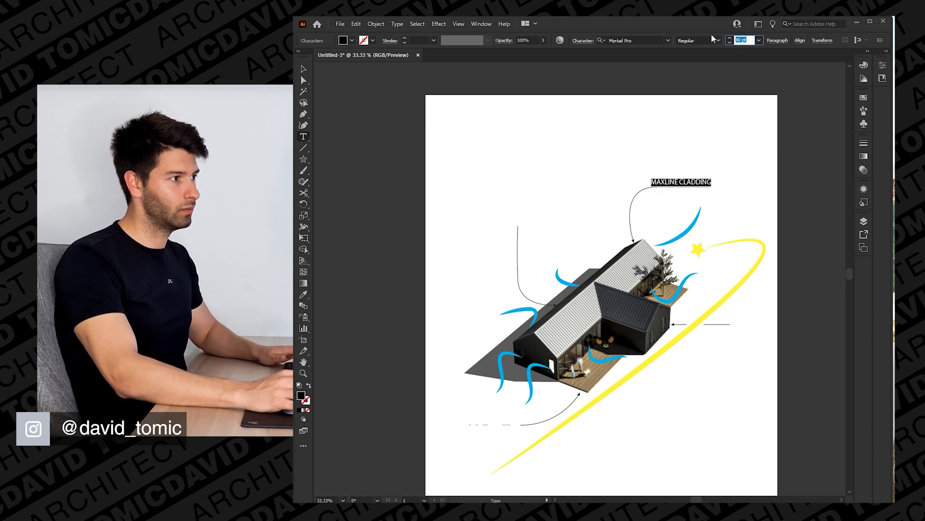
text(30)
key(Return)
key(Escape)
click(715, 182)
drag(691, 182, 705, 185)
click(757, 161)
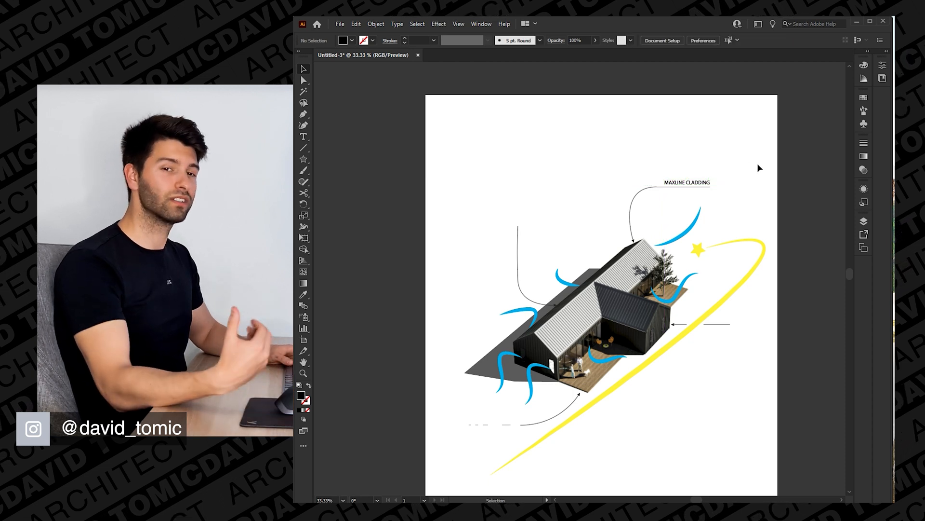
Step: Duplicate the MAXLINE CLADDING label to the upper end of the other roof leader line and select the copy's text for editing
alt+drag(707, 184, 561, 225)
key(t)
triple_click(553, 225)
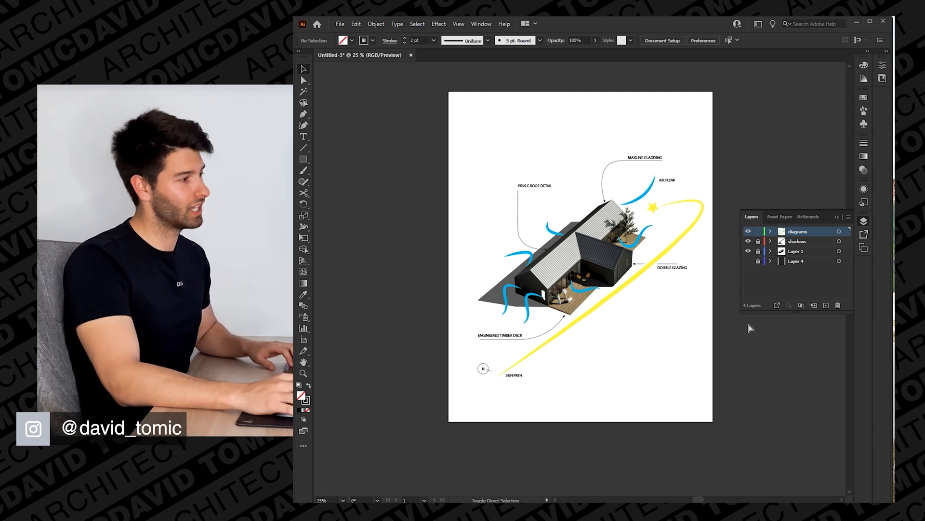
Step: Switch the diagram to its dark version, with white labels and leader lines over the dark background of Layer 4
key(ctrl+z)
key(ctrl+z)
key(ctrl+z)
key(ctrl+z)
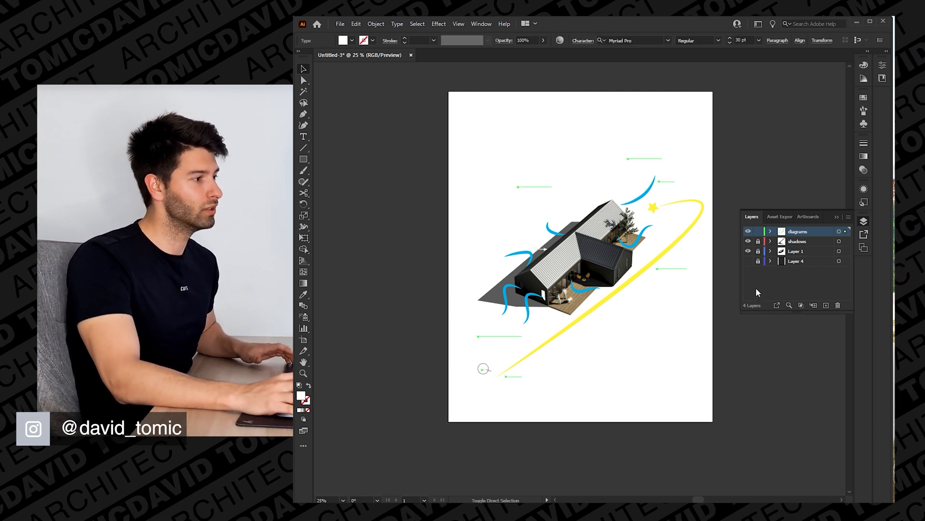
click(773, 386)
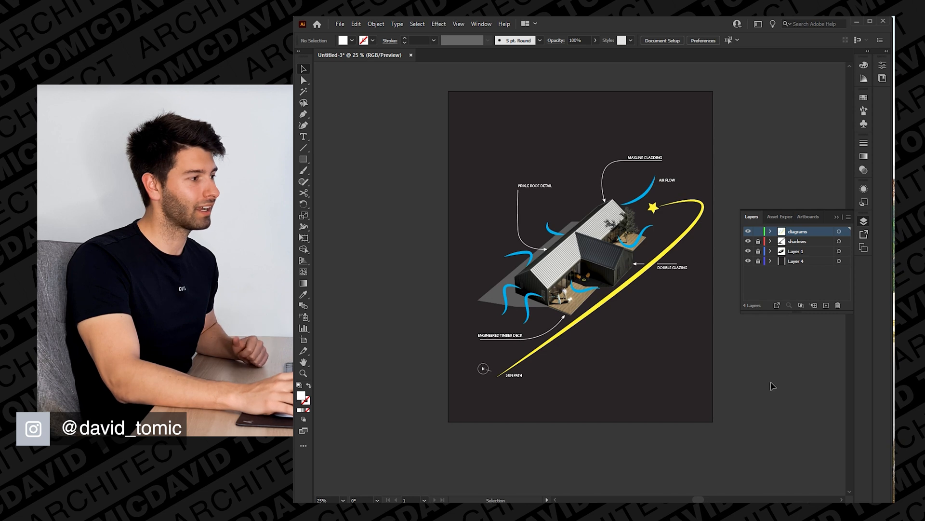